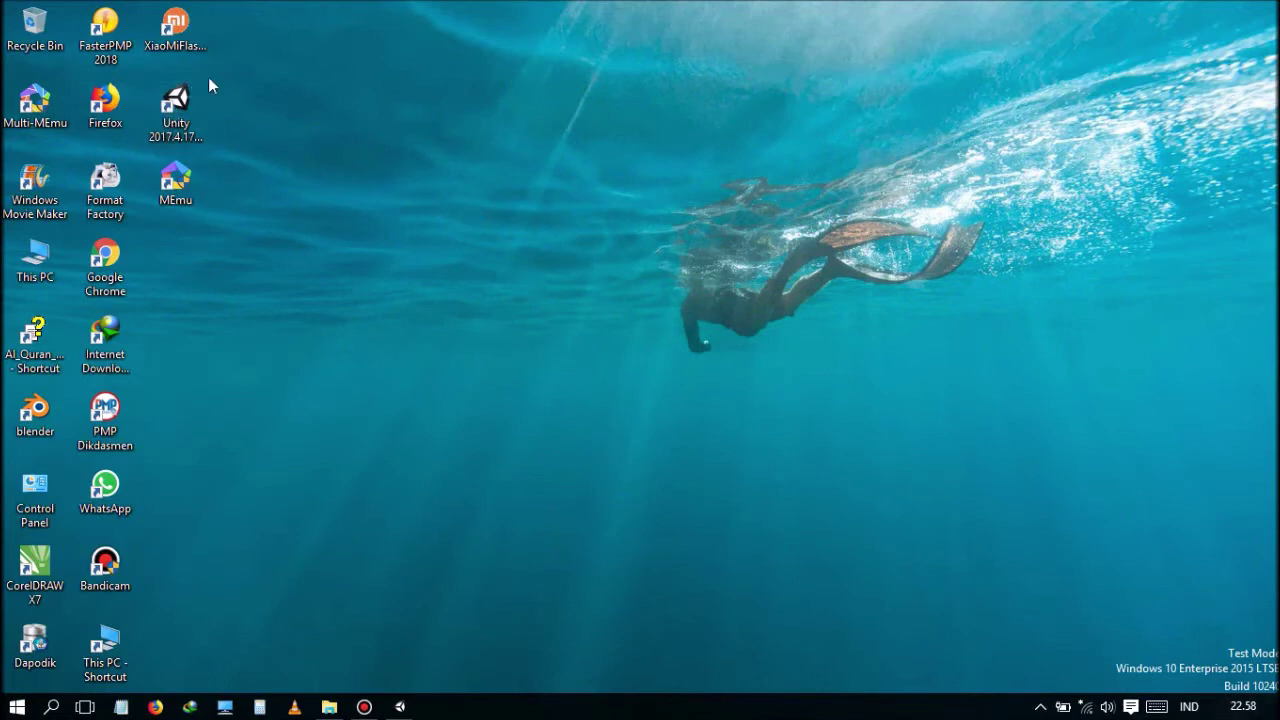
# Step: Launch Unity 2017.4.17f1 from the desktop shortcut and bring up the Test scene
pyautogui.click(180, 110)
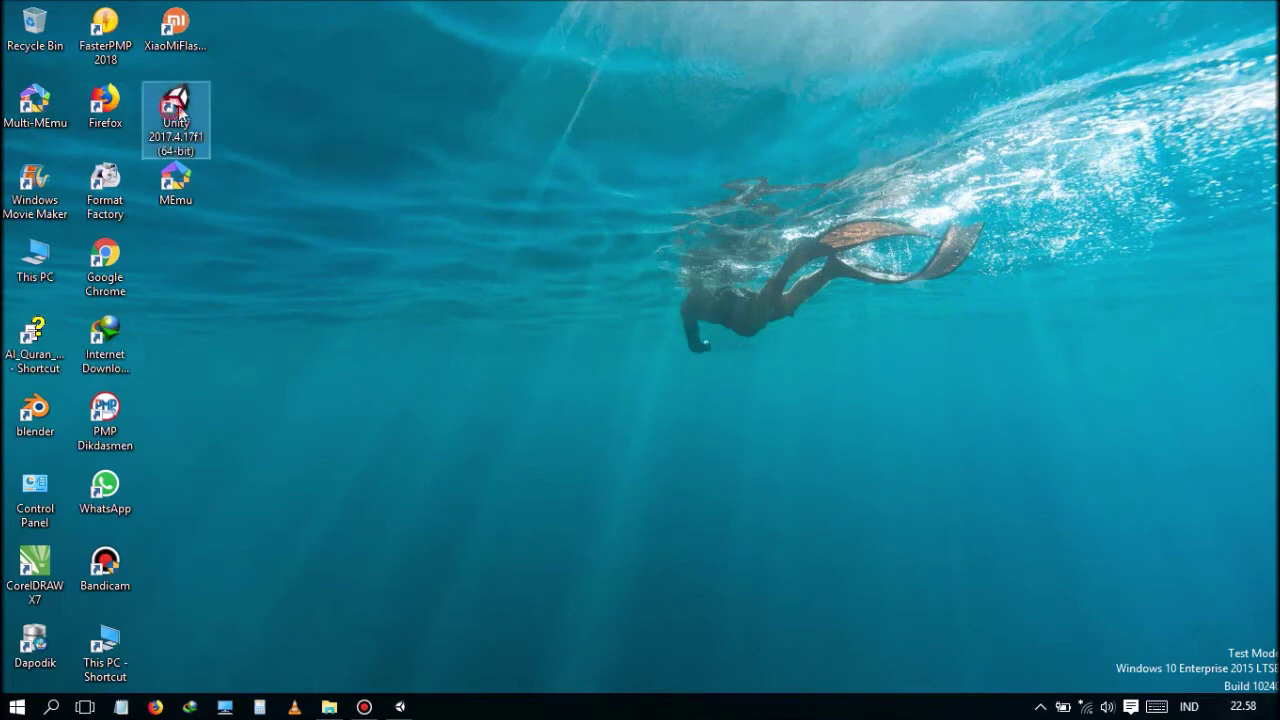
pyautogui.click(400, 707)
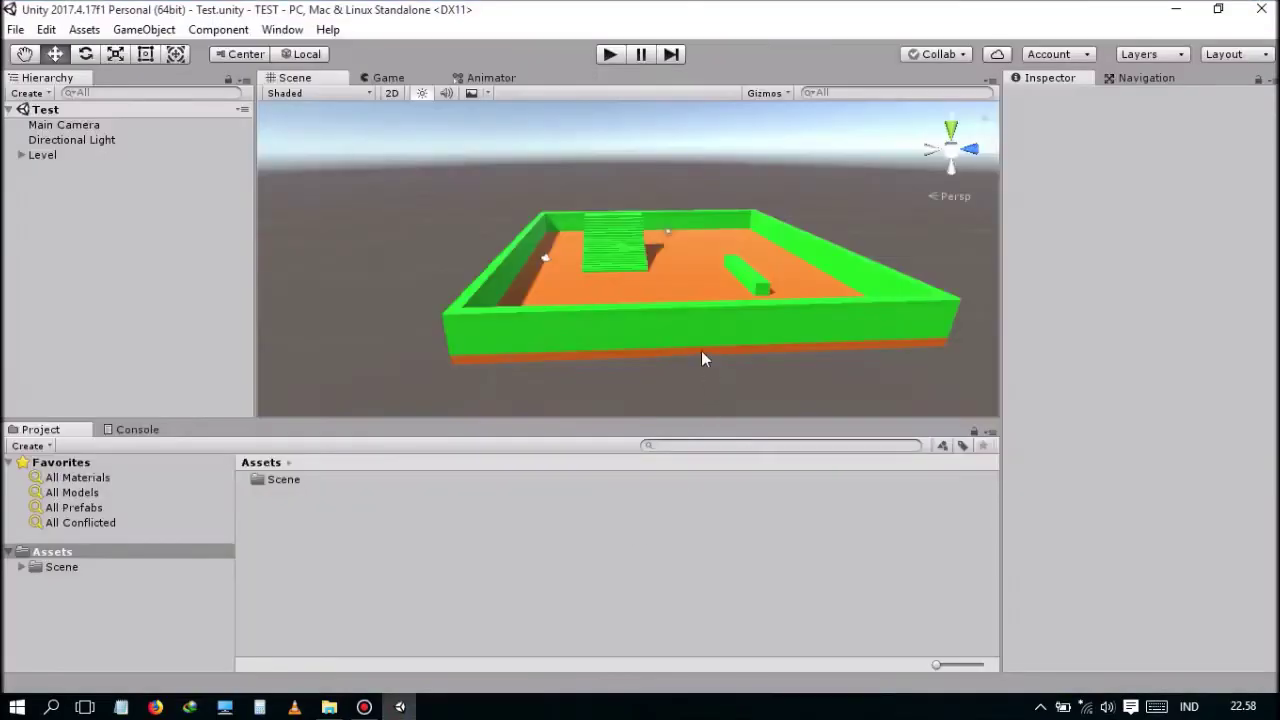
# Step: Import all items of the Characters standard asset package into Assets
pyautogui.scroll(-3, 699, 340)
pyautogui.scroll(5, 697, 330)
pyautogui.keyDown('alt'); pyautogui.moveTo(703, 304); pyautogui.dragTo(512, 314); pyautogui.keyUp('alt')
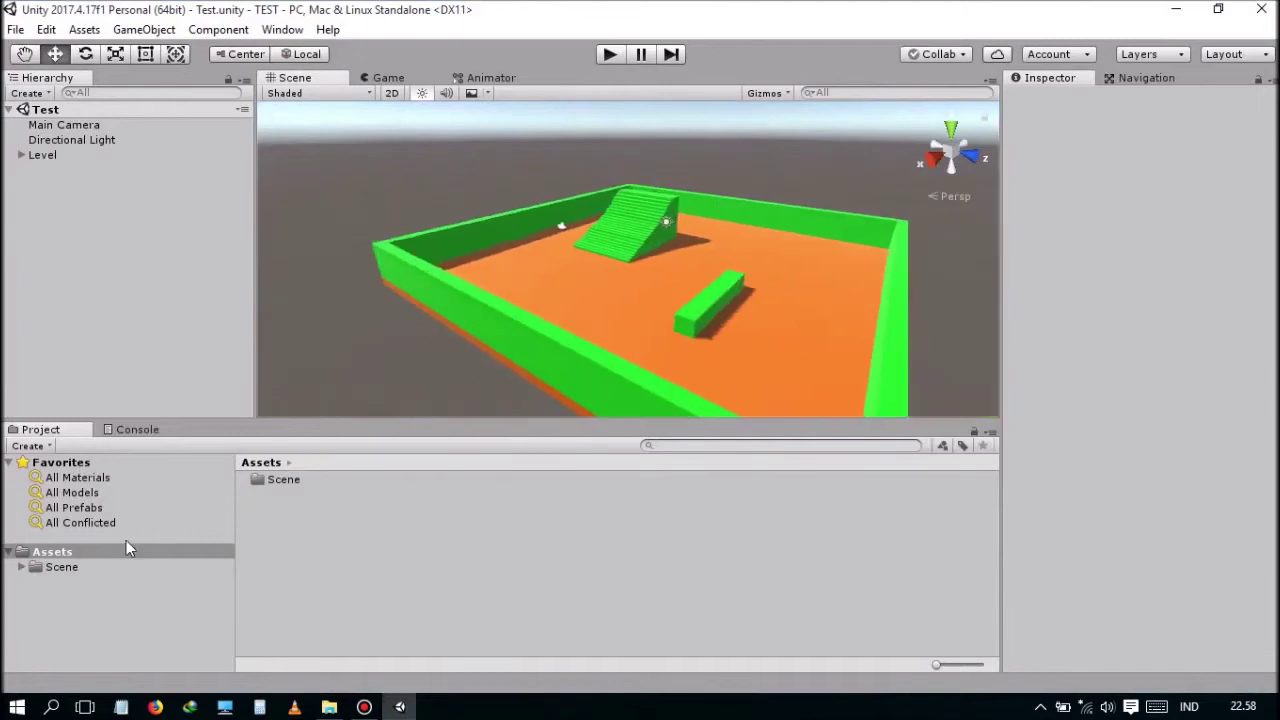
pyautogui.click(78, 556)
pyautogui.rightClick(72, 552)
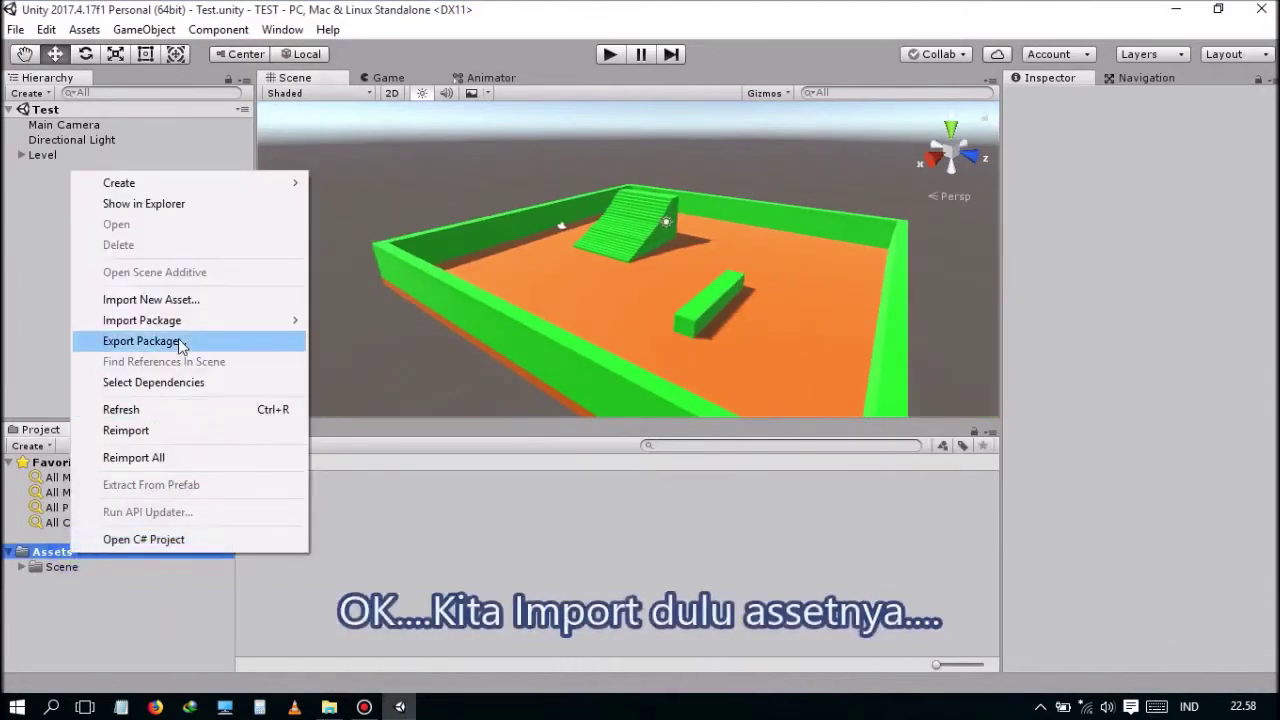
pyautogui.moveTo(220, 330)
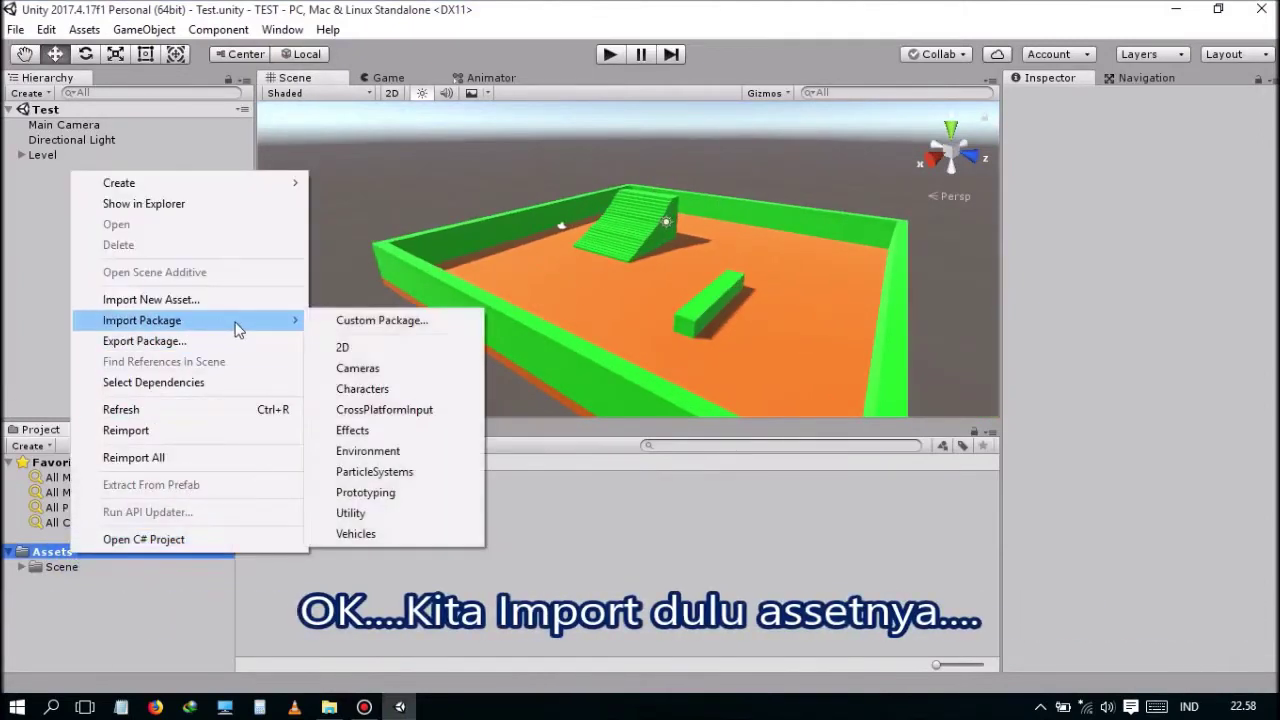
pyautogui.click(370, 392)
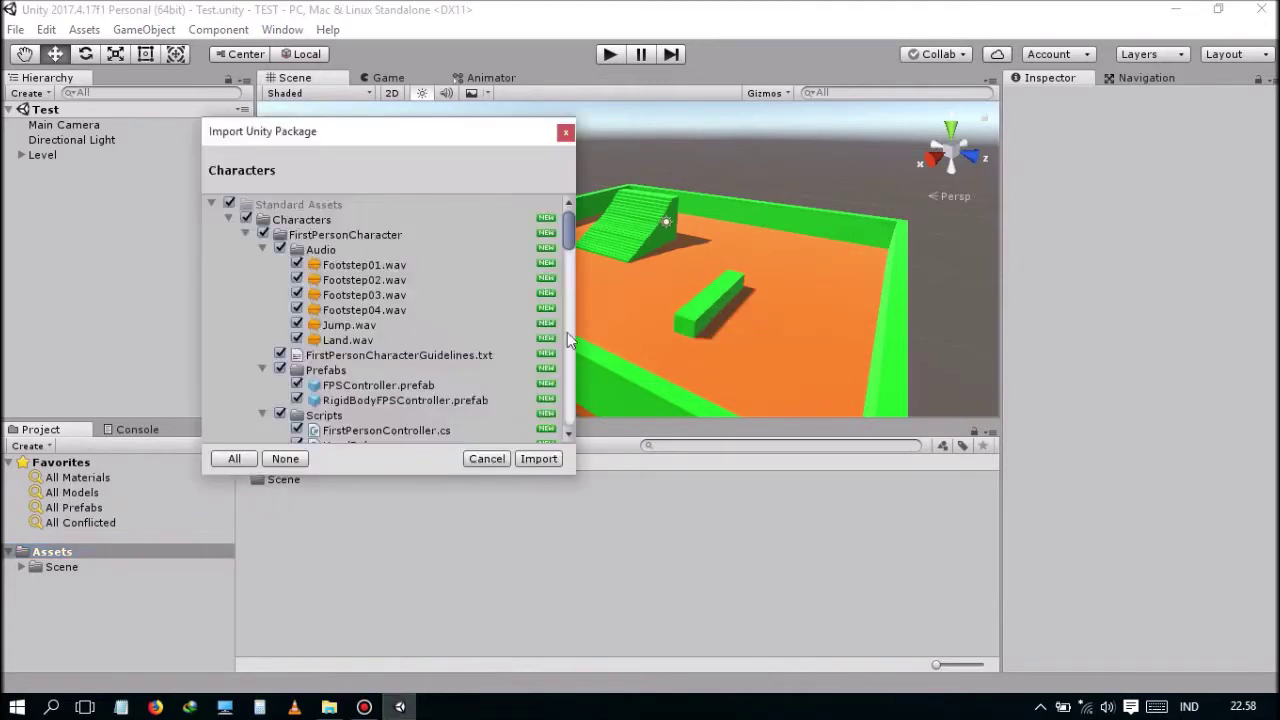
pyautogui.moveTo(566, 238); pyautogui.dragTo(566, 435)
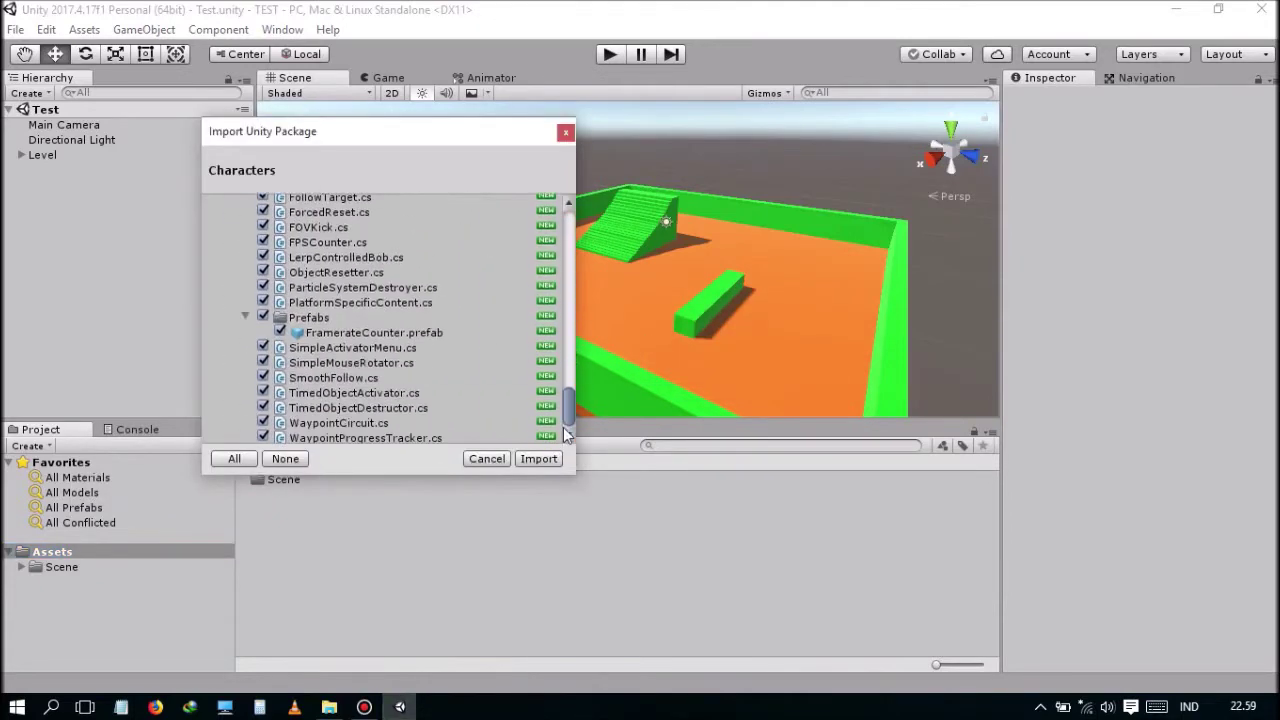
pyautogui.click(545, 460)
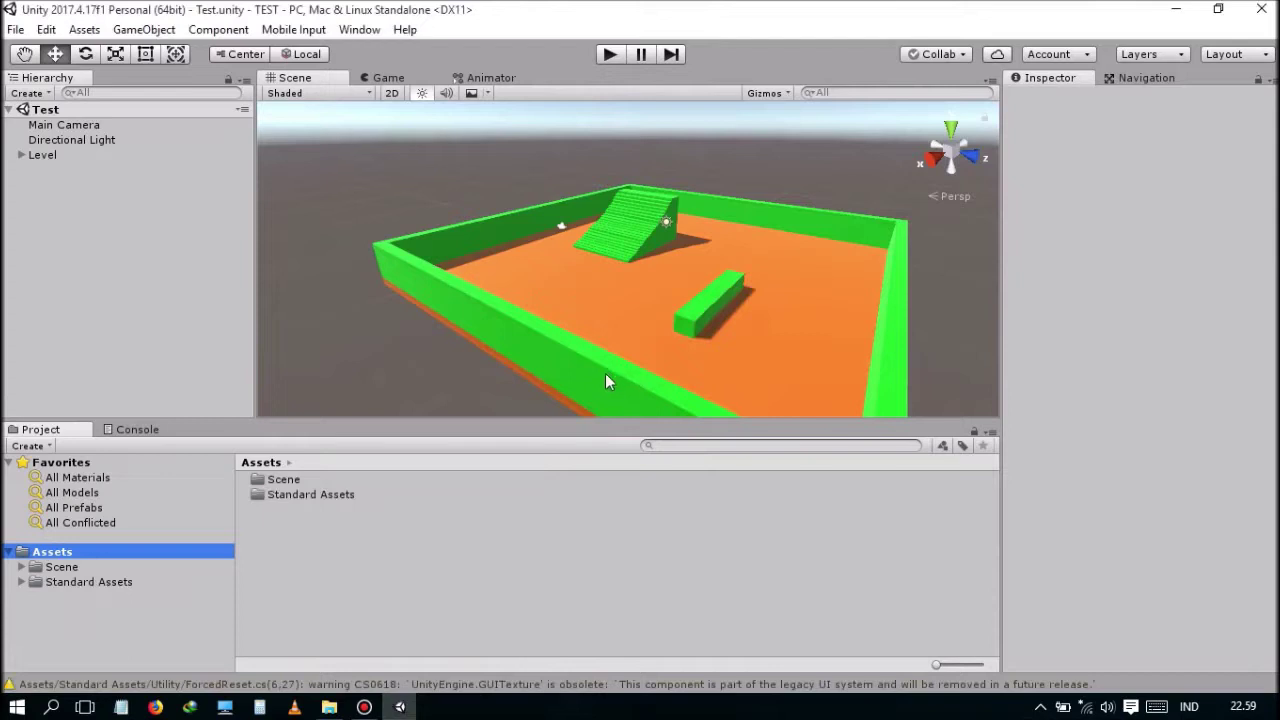
# Step: Browse Standard Assets > Characters > ThirdPersonCharacter, then collapse back to Assets
pyautogui.scroll(-2, 543, 321)
pyautogui.scroll(-2, 542, 320)
pyautogui.scroll(4, 542, 319)
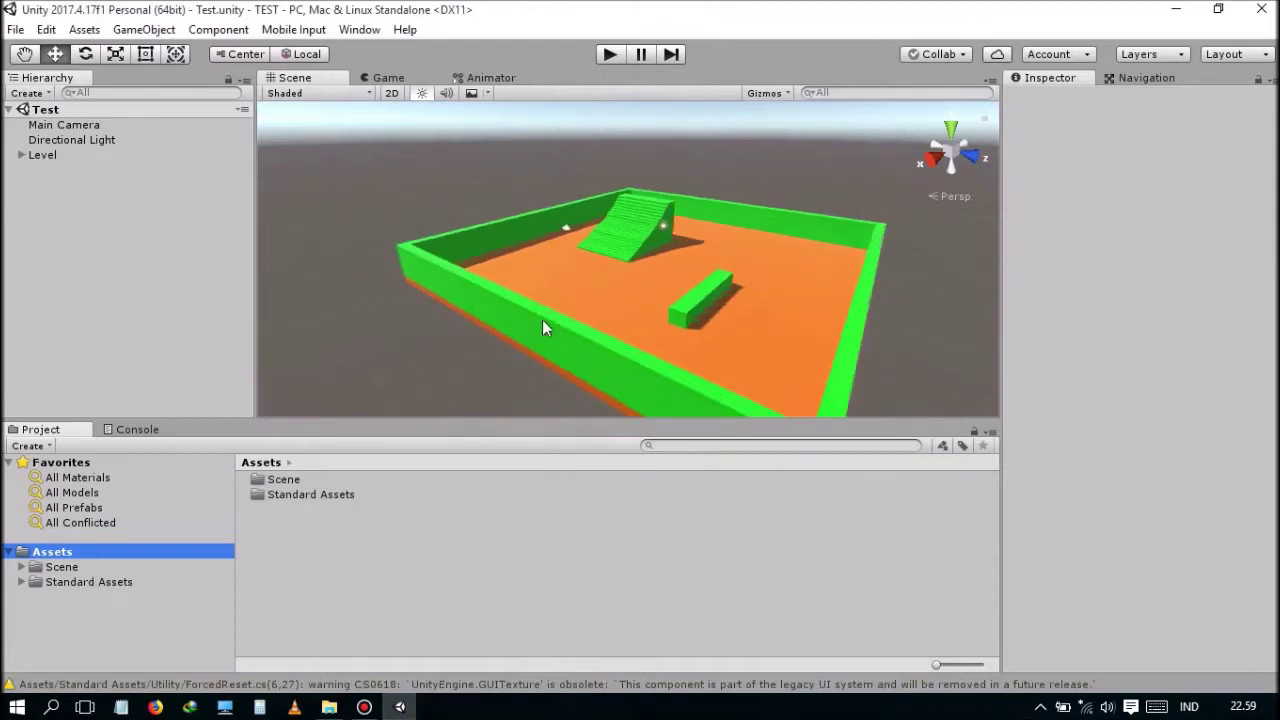
pyautogui.scroll(-2, 542, 319)
pyautogui.scroll(3, 526, 311)
pyautogui.scroll(2, 551, 327)
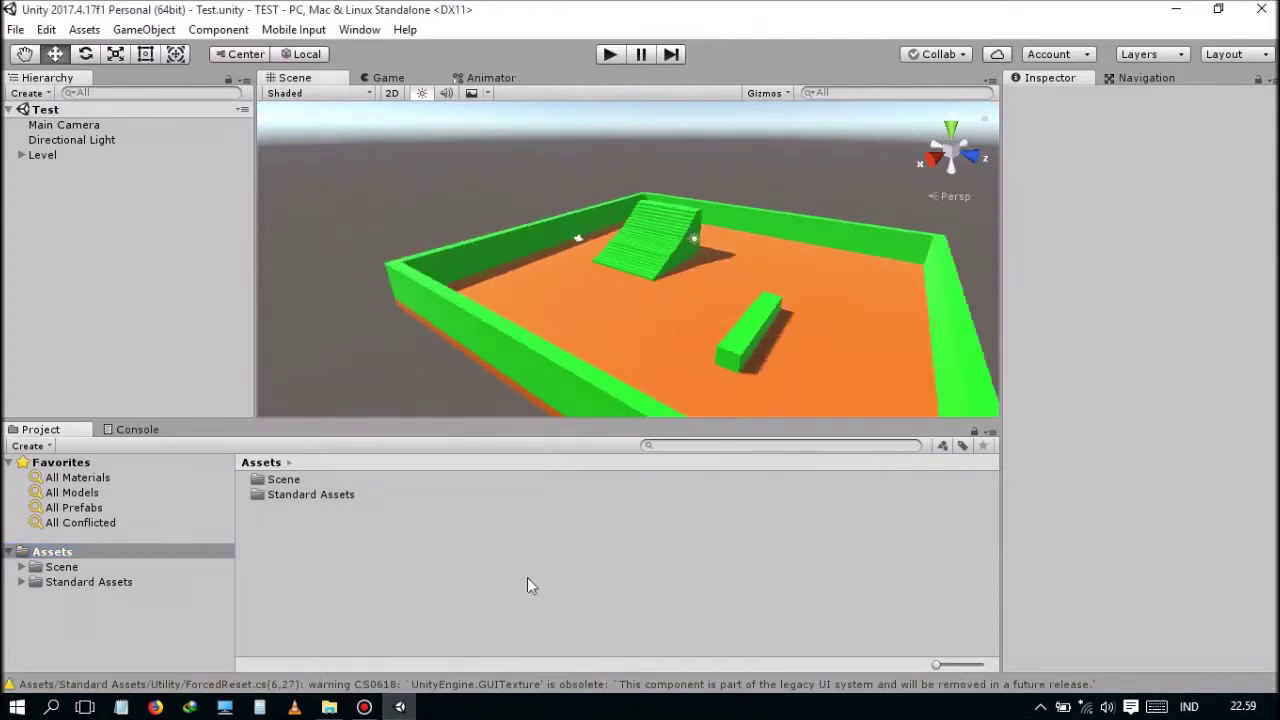
pyautogui.click(125, 581)
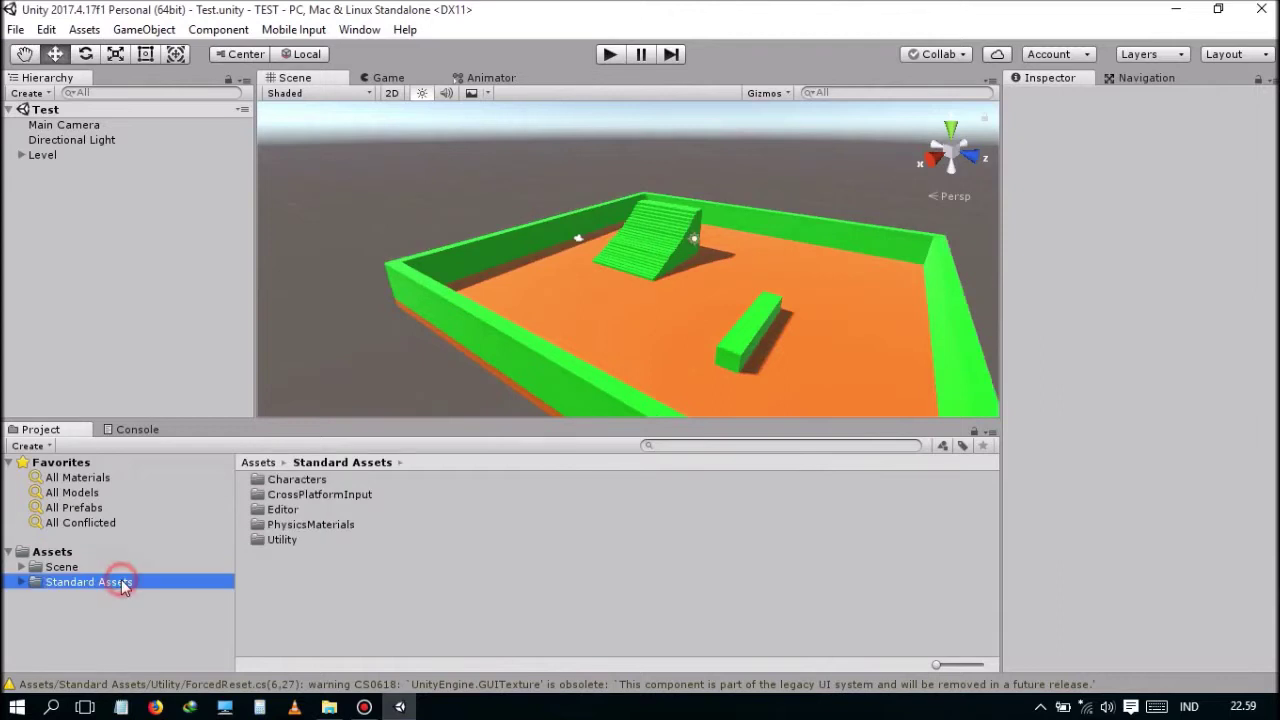
pyautogui.doubleClick(309, 481)
pyautogui.doubleClick(304, 512)
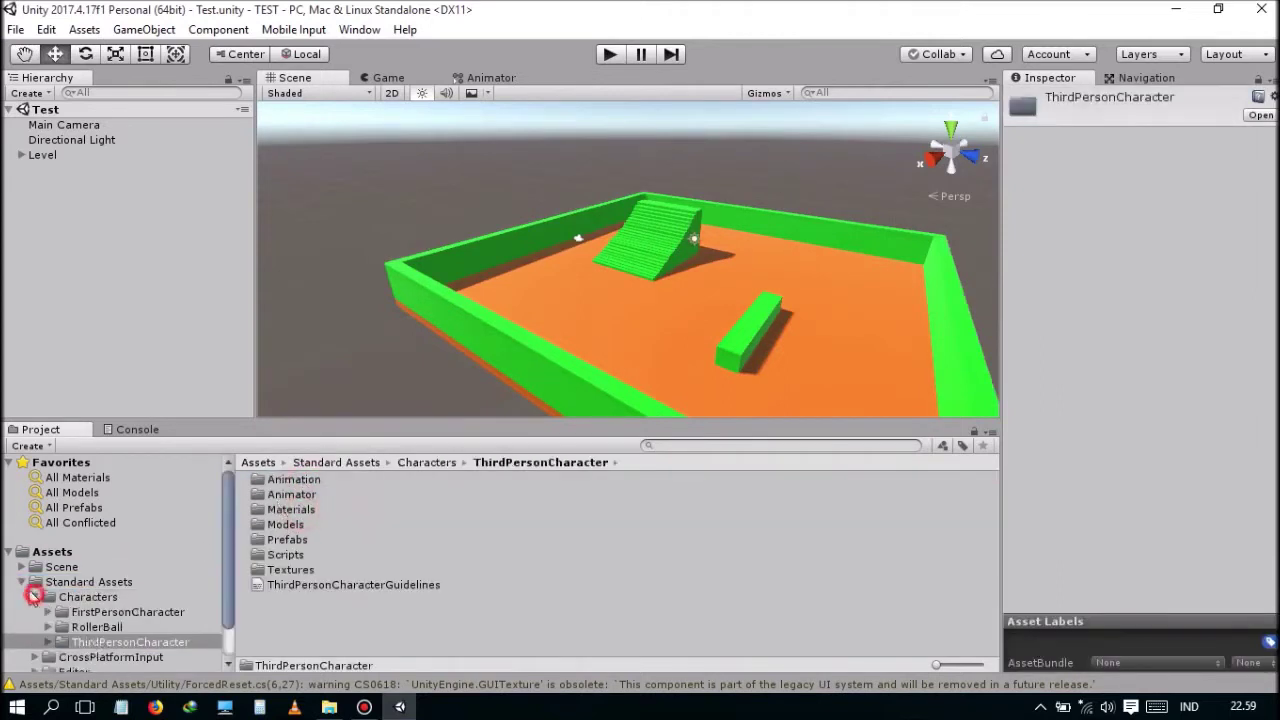
pyautogui.click(35, 597)
pyautogui.click(22, 581)
pyautogui.click(70, 551)
# Step: Import all items of the Cameras standard asset package under Standard Assets
pyautogui.click(78, 573)
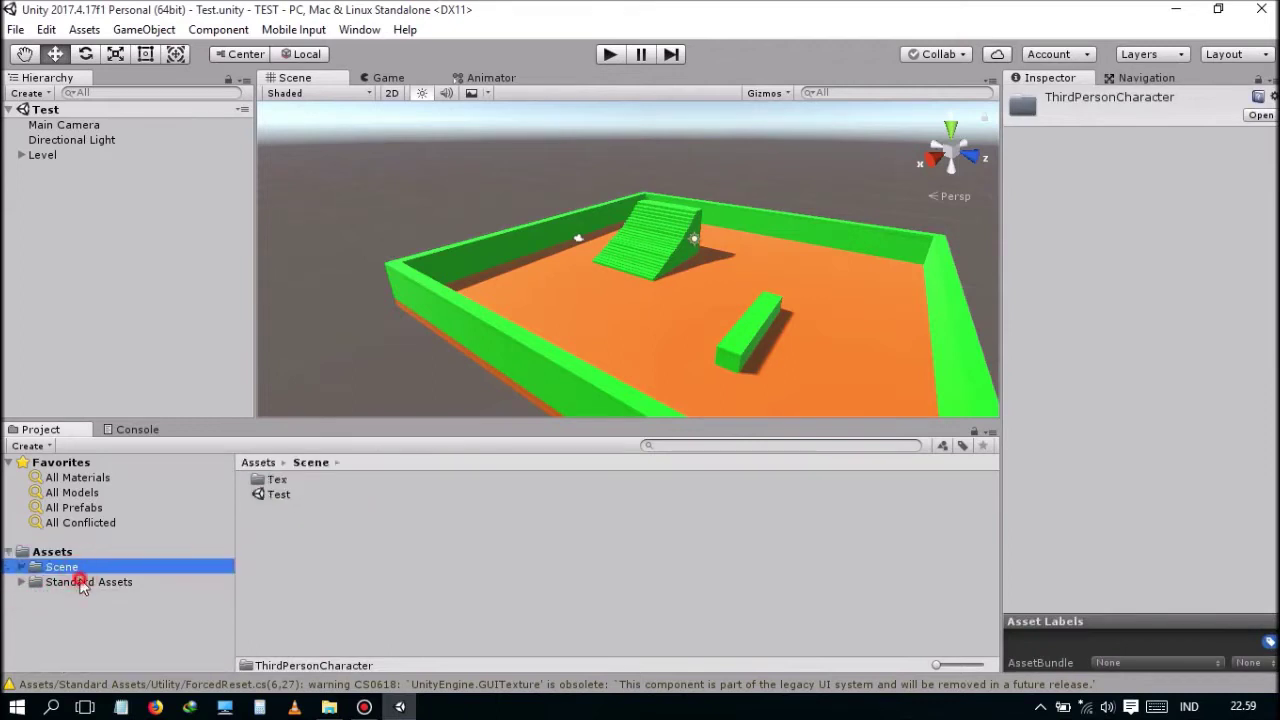
pyautogui.click(83, 578)
pyautogui.rightClick(83, 578)
pyautogui.moveTo(292, 346)
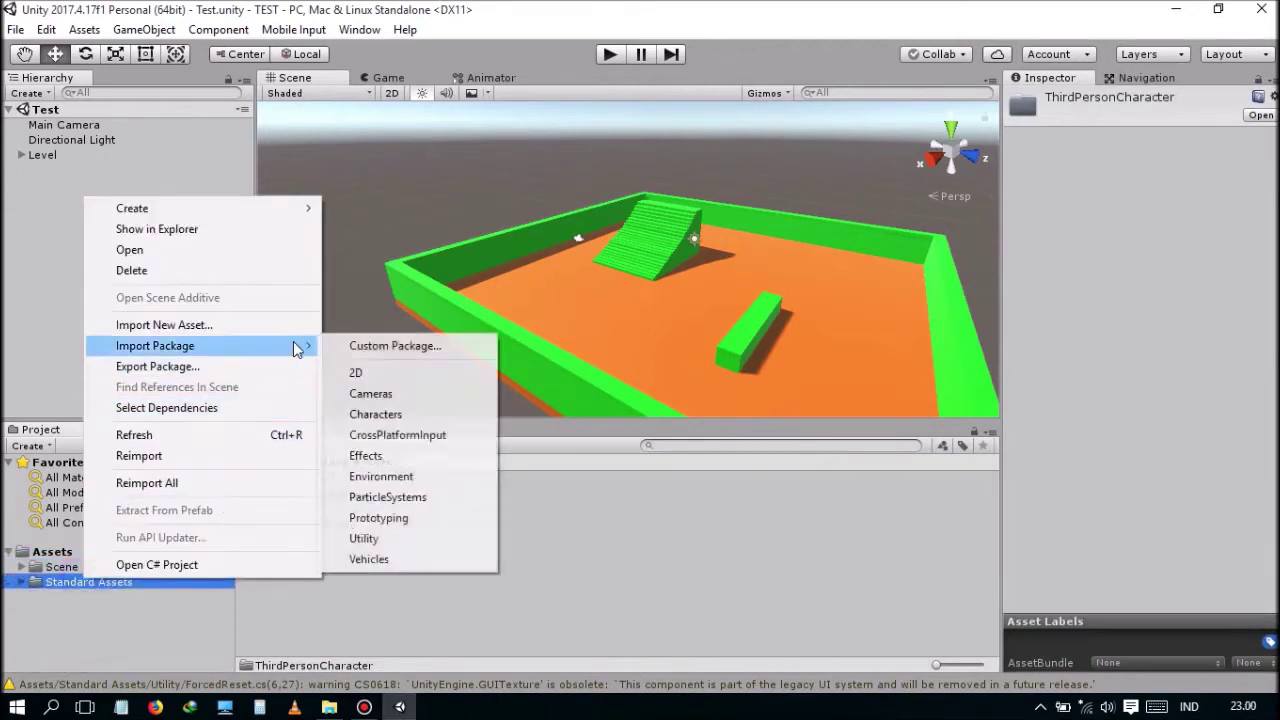
pyautogui.click(384, 396)
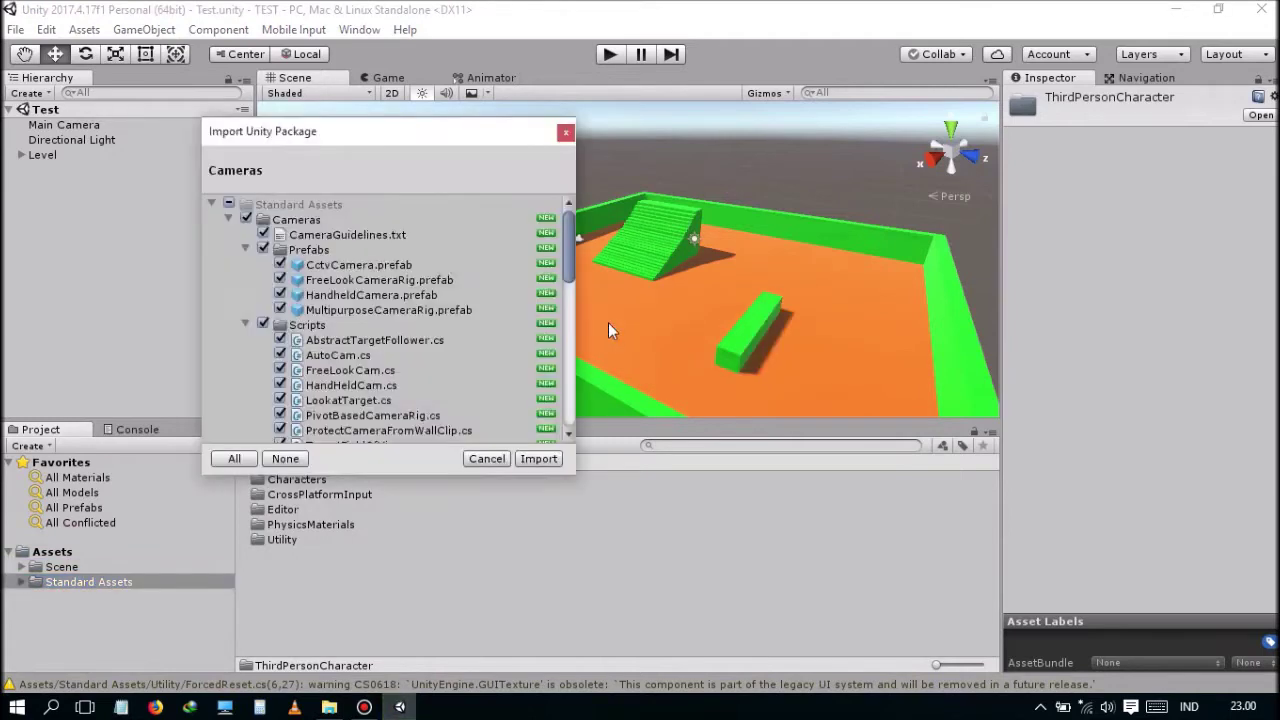
pyautogui.moveTo(569, 260); pyautogui.dragTo(555, 418)
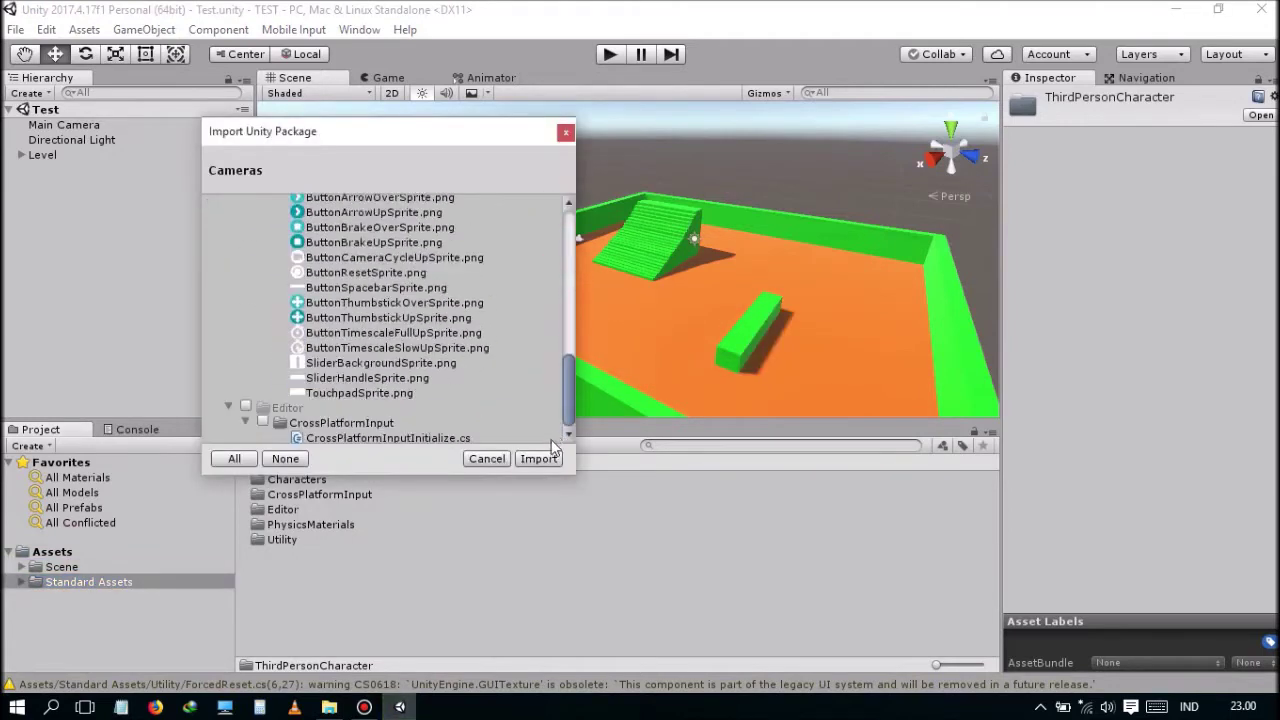
pyautogui.click(545, 459)
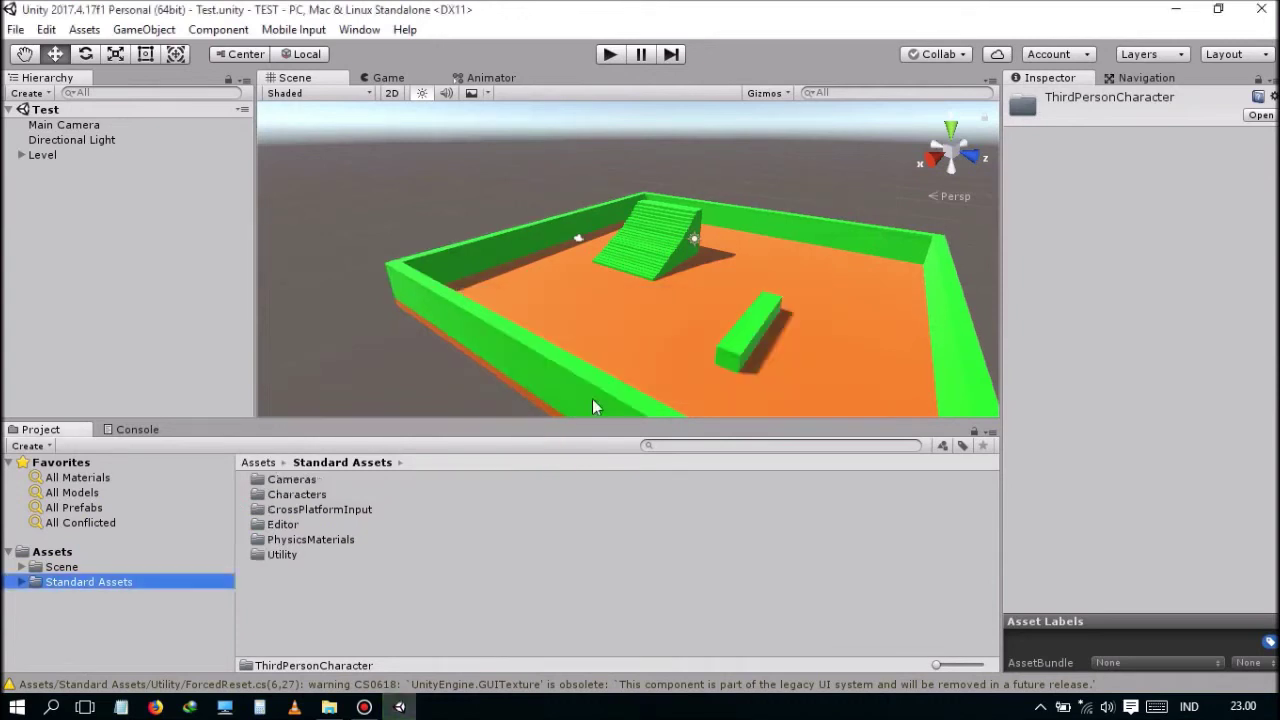
# Step: Orbit and zoom the Scene view in close to the green stairs
pyautogui.scroll(-3, 566, 301)
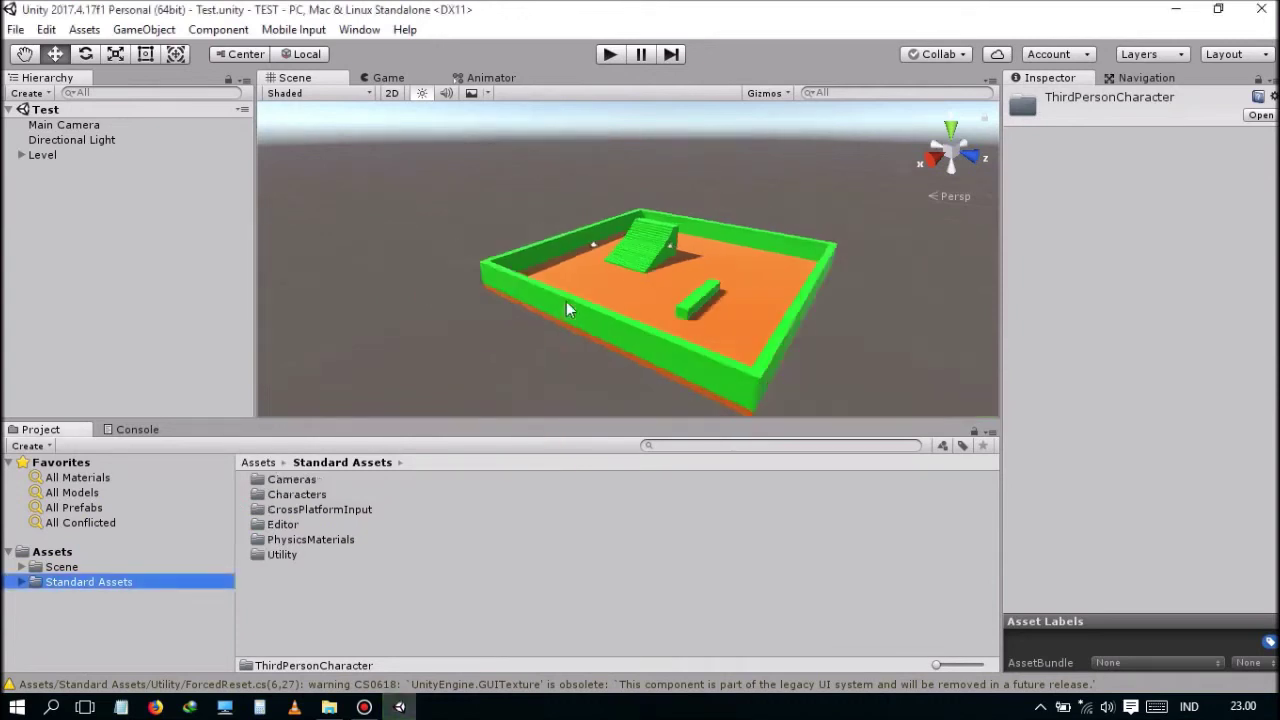
pyautogui.scroll(5, 551, 298)
pyautogui.keyDown('alt'); pyautogui.moveTo(551, 298); pyautogui.dragTo(616, 247); pyautogui.keyUp('alt')
pyautogui.scroll(5, 551, 229)
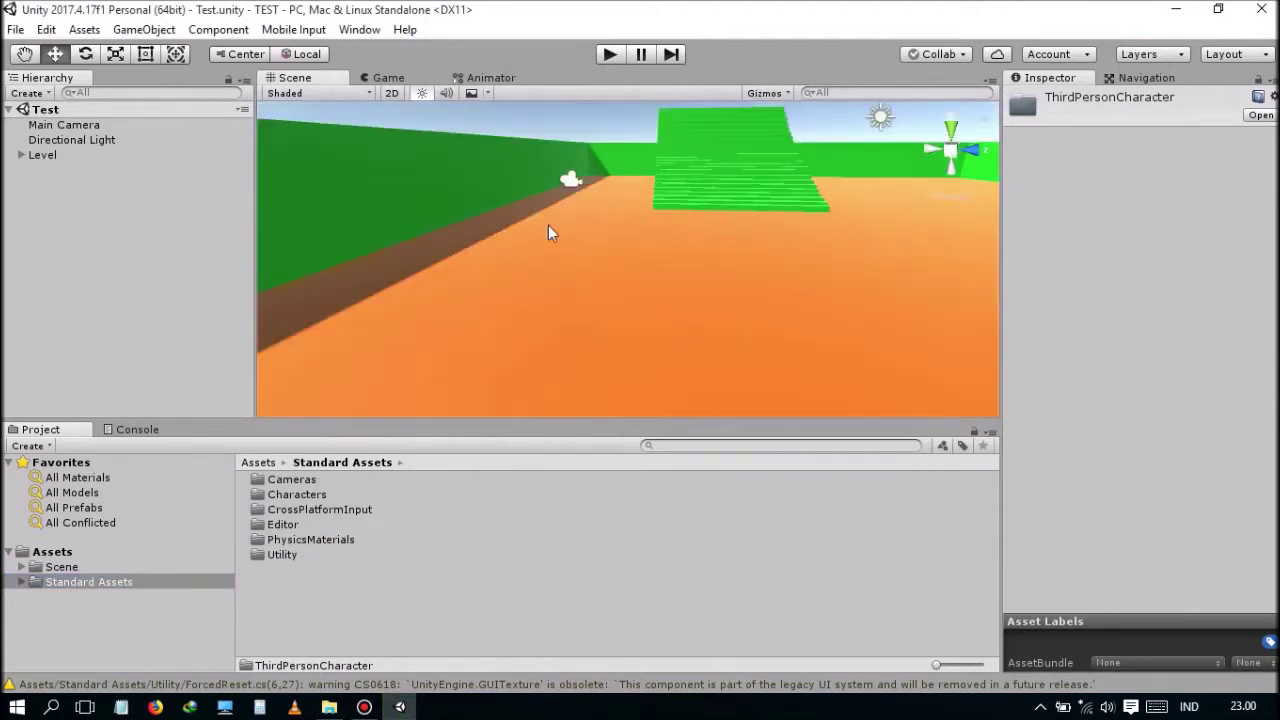
pyautogui.scroll(-5, 614, 246)
pyautogui.scroll(3, 617, 277)
pyautogui.moveTo(617, 277)
pyautogui.mouseDown(button='middle')
pyautogui.moveTo(636, 267)
pyautogui.moveTo(594, 260)
pyautogui.mouseUp(button='middle')
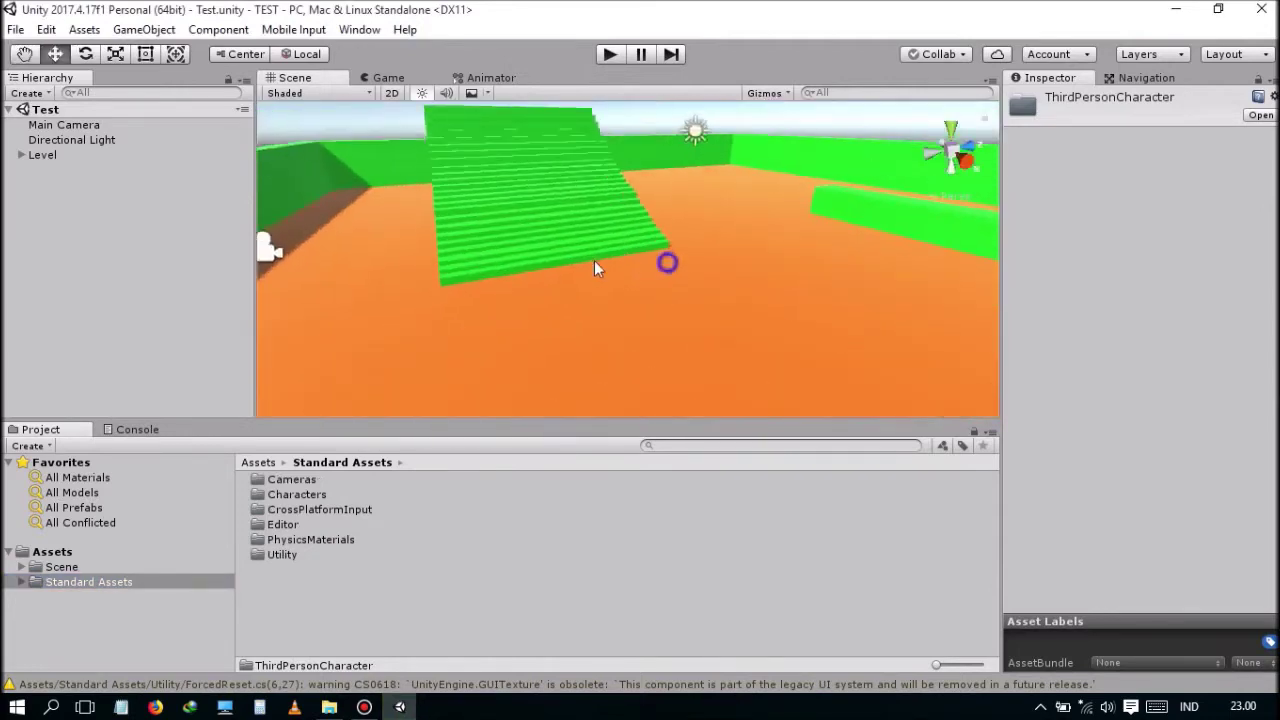
pyautogui.scroll(-3, 601, 257)
# Step: Create a new folder named Karakter in Assets
pyautogui.click(300, 498)
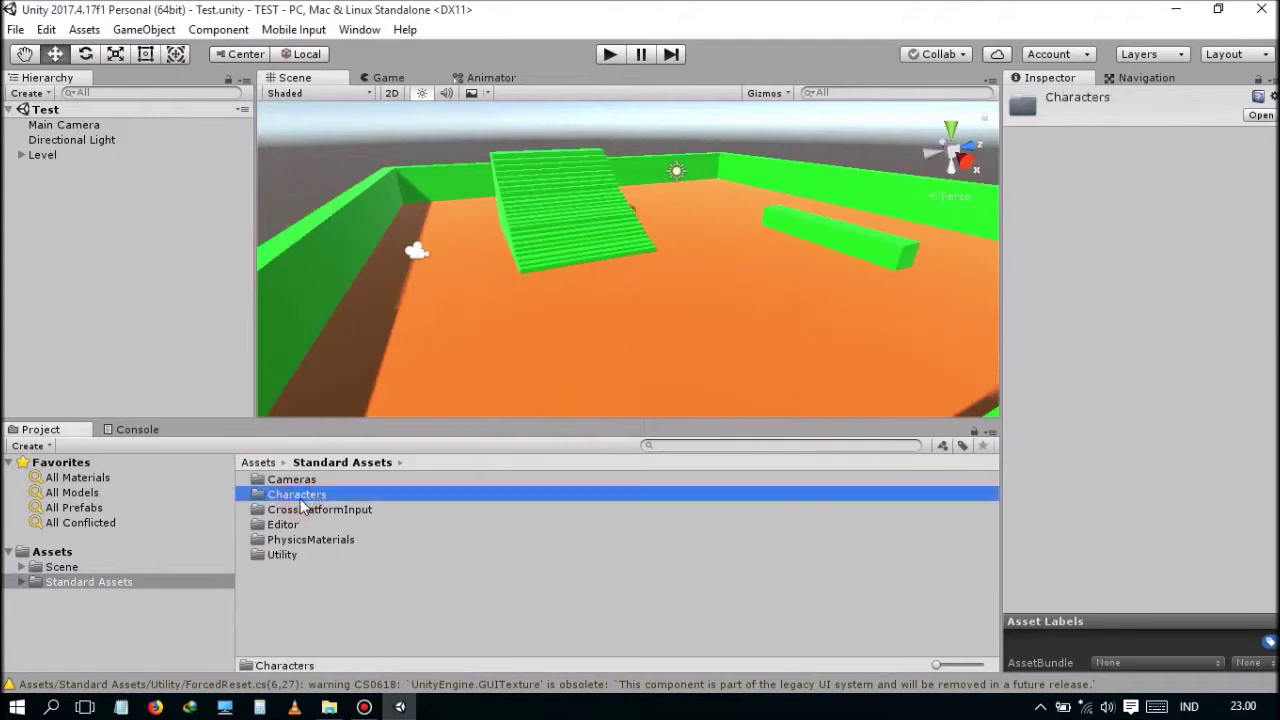
pyautogui.click(86, 552)
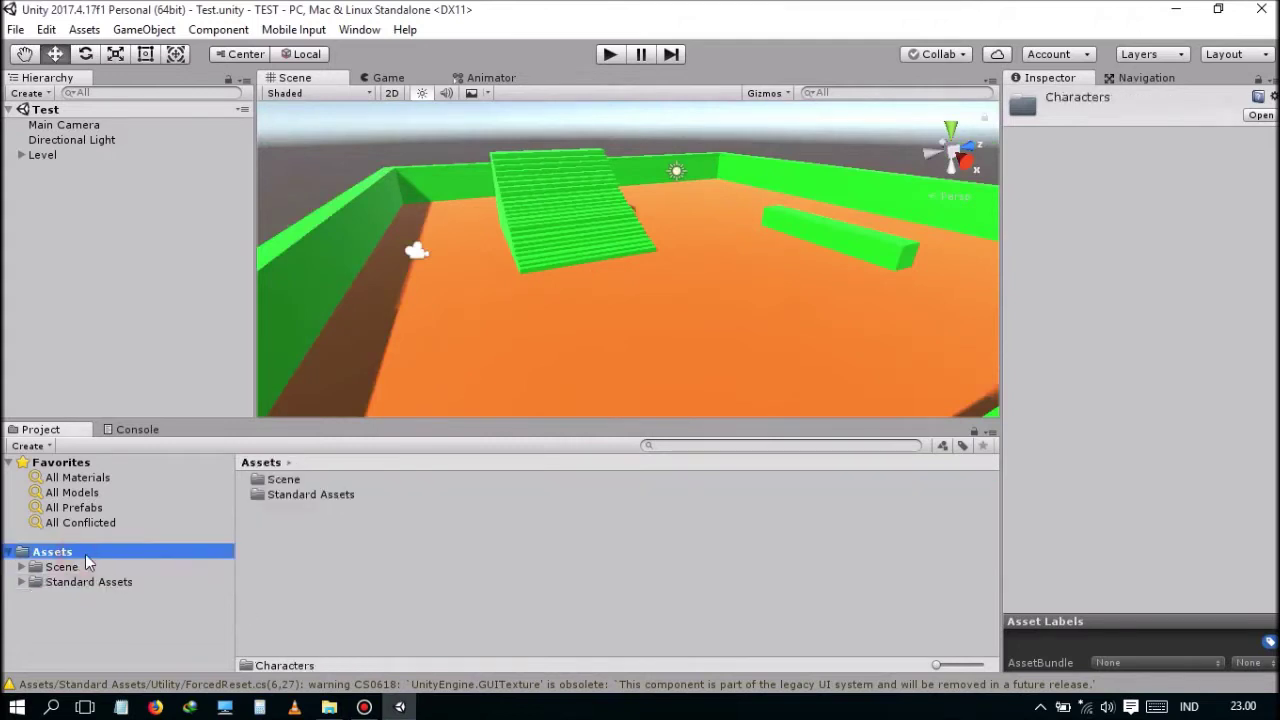
pyautogui.rightClick(86, 552)
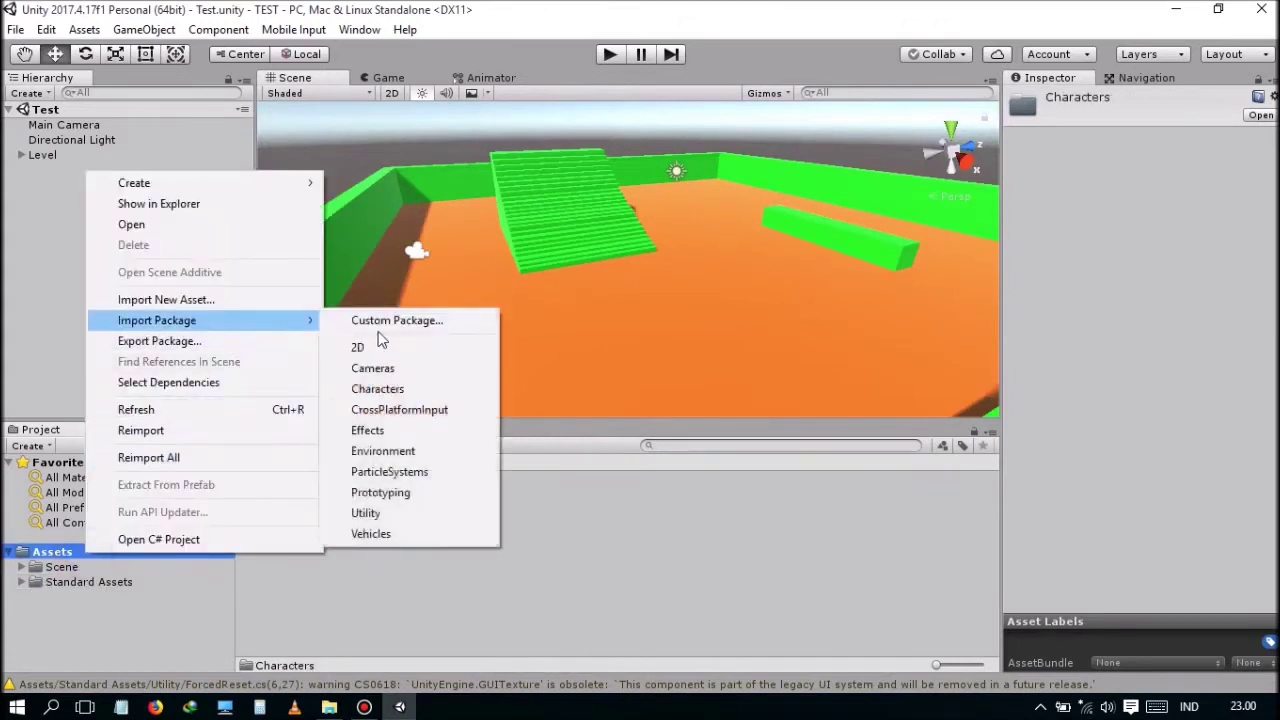
pyautogui.moveTo(277, 183)
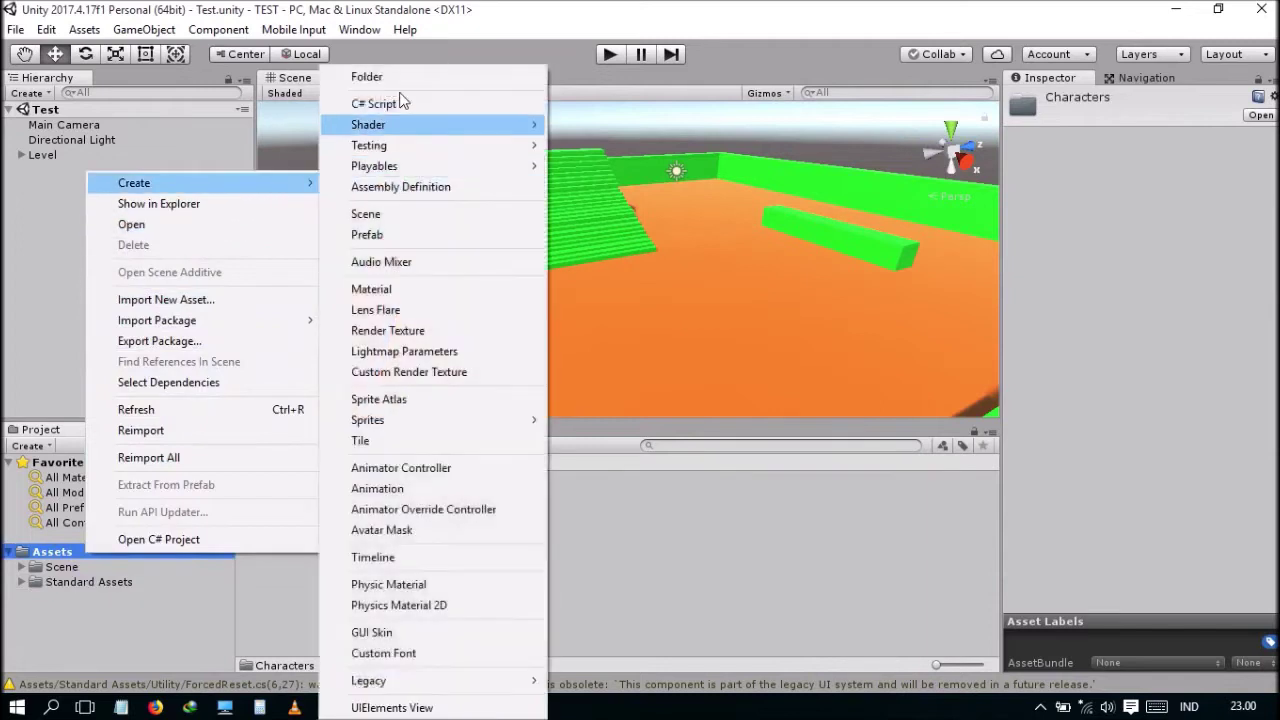
pyautogui.click(385, 78)
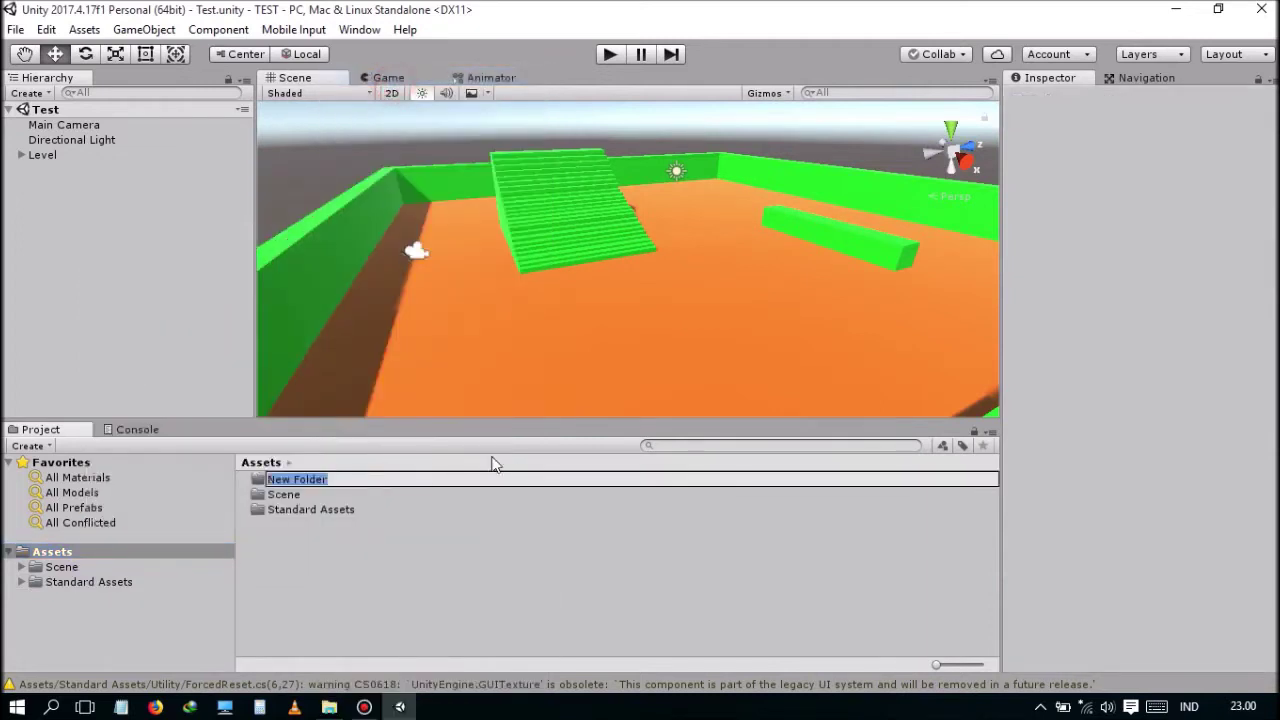
pyautogui.write('Karakter')
pyautogui.press('Return')
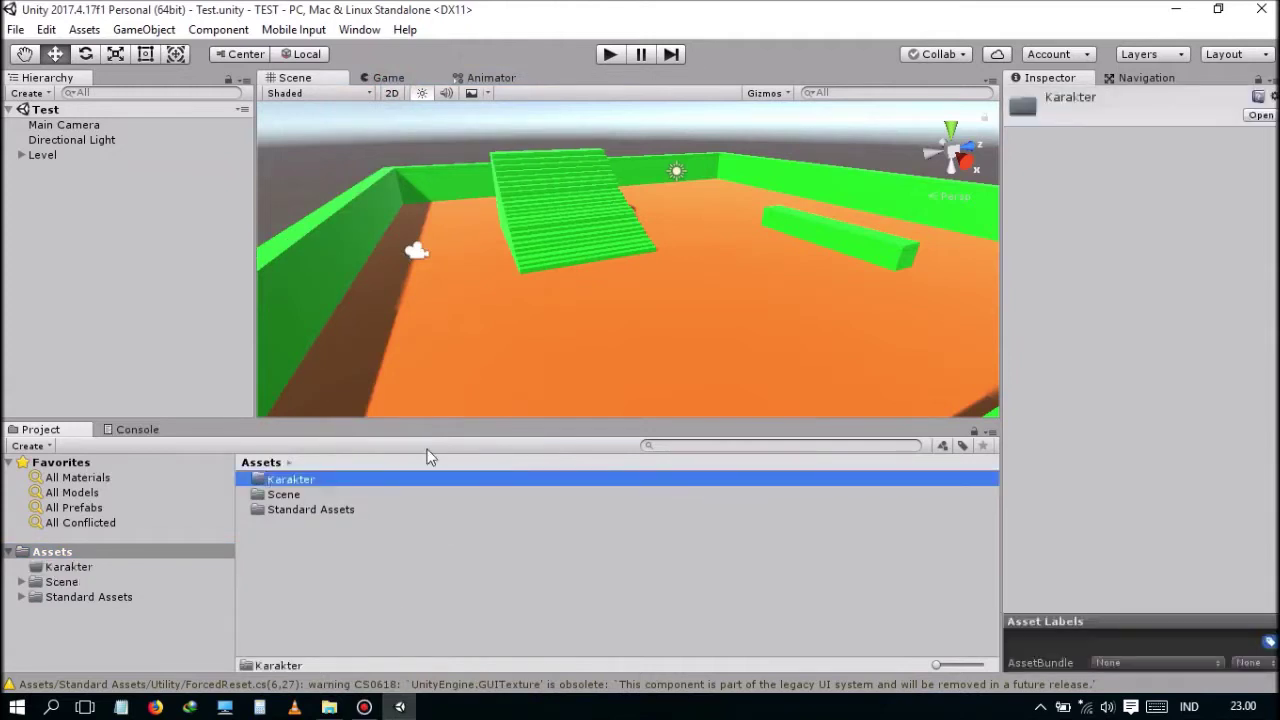
pyautogui.click(358, 588)
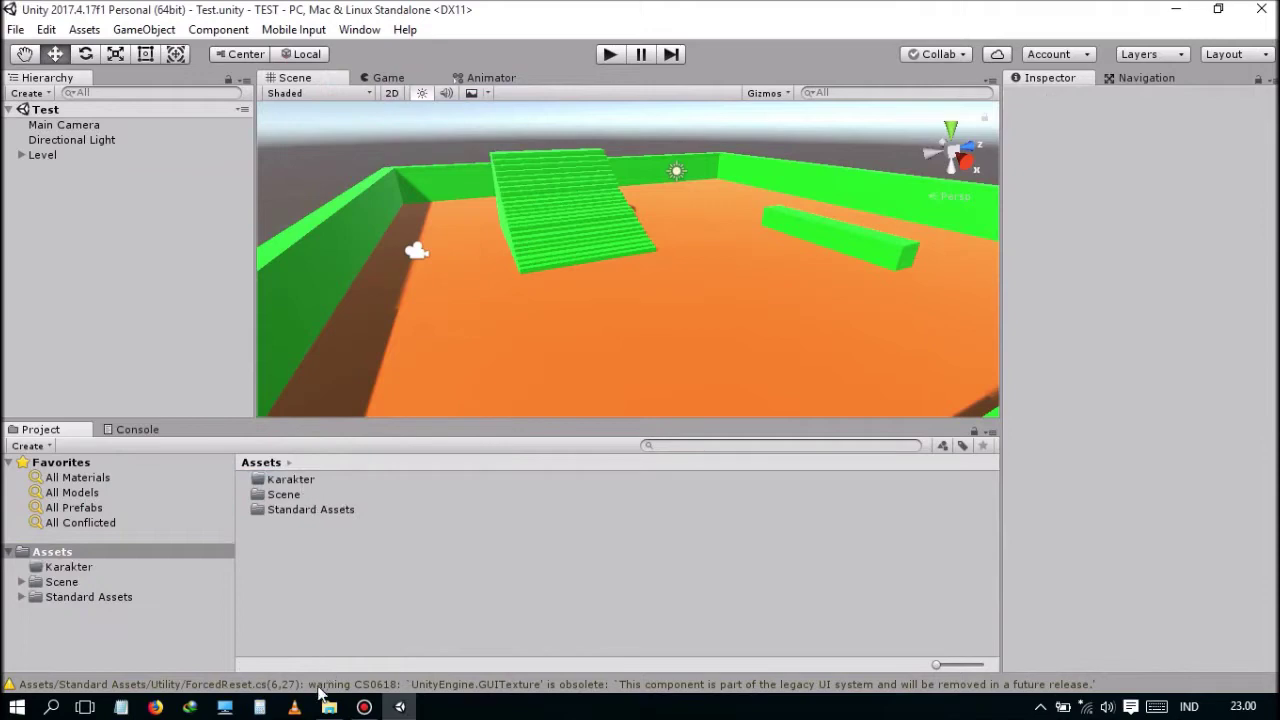
pyautogui.click(329, 707)
# Step: Drag the Karakter folder (blend, FBX, Skin texture) from MEmu Music into Unity's Assets
pyautogui.click(252, 170)
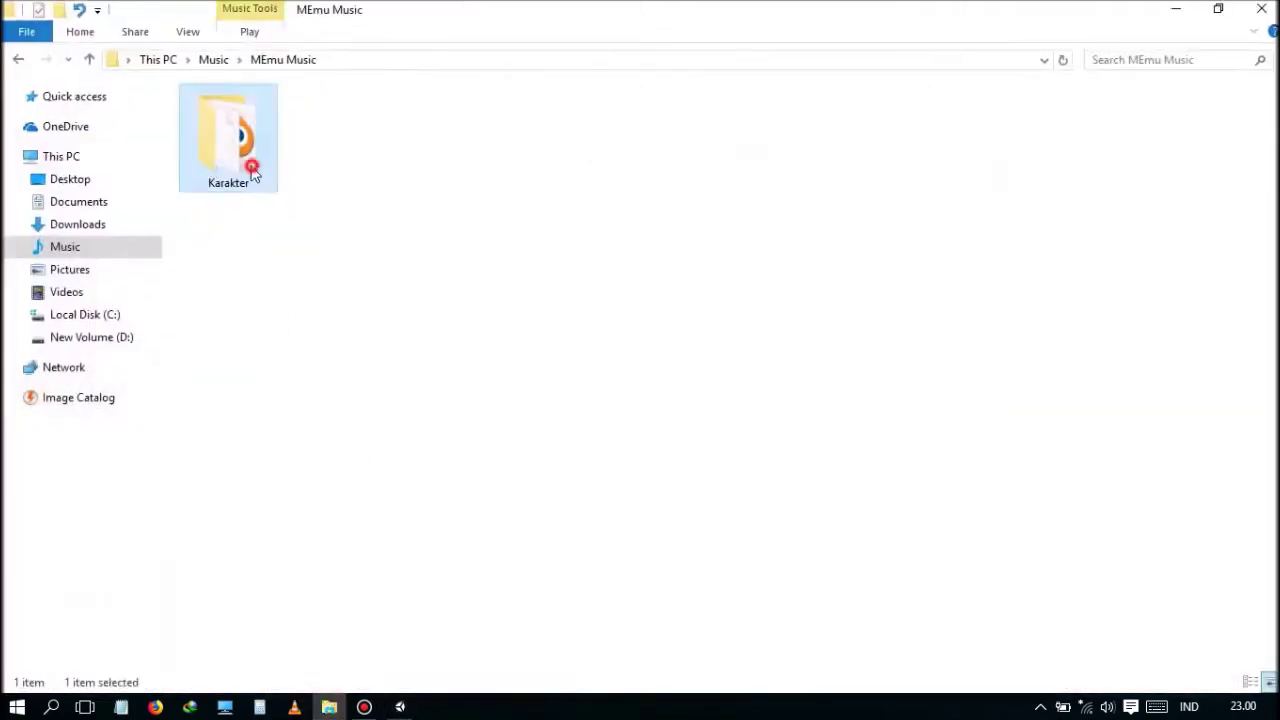
pyautogui.doubleClick(252, 170)
pyautogui.doubleClick(210, 175)
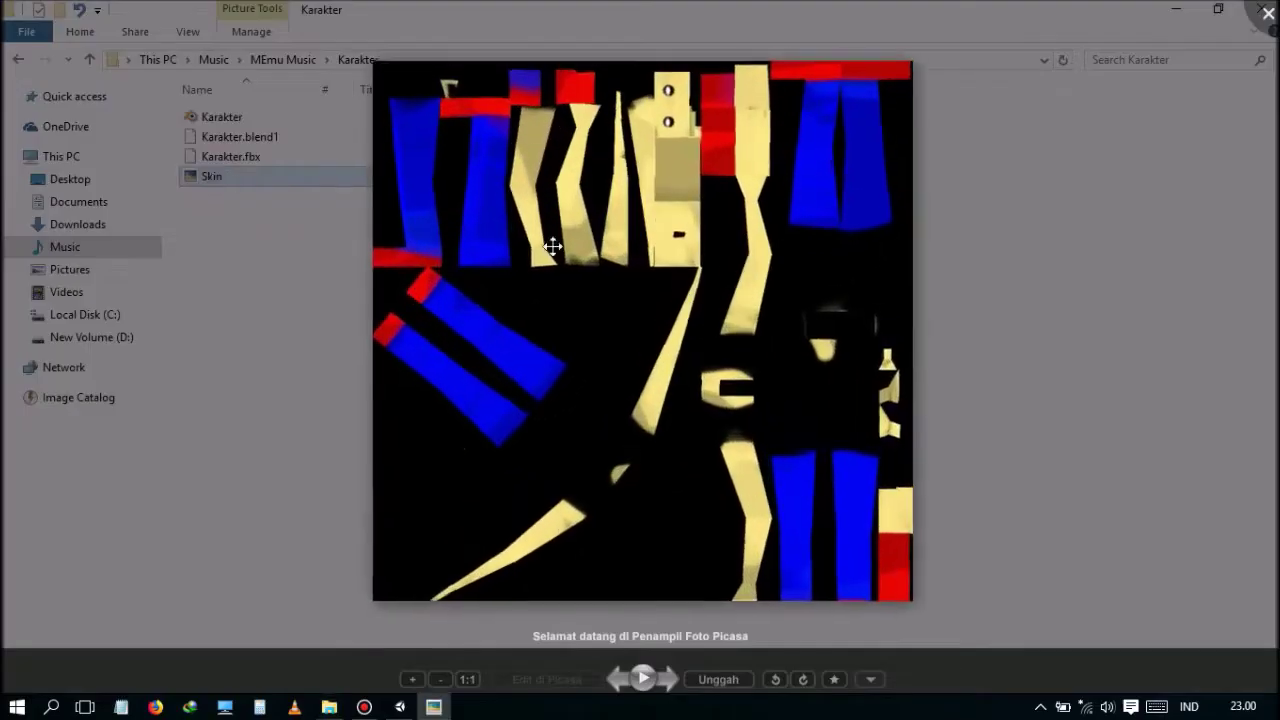
pyautogui.click(274, 143)
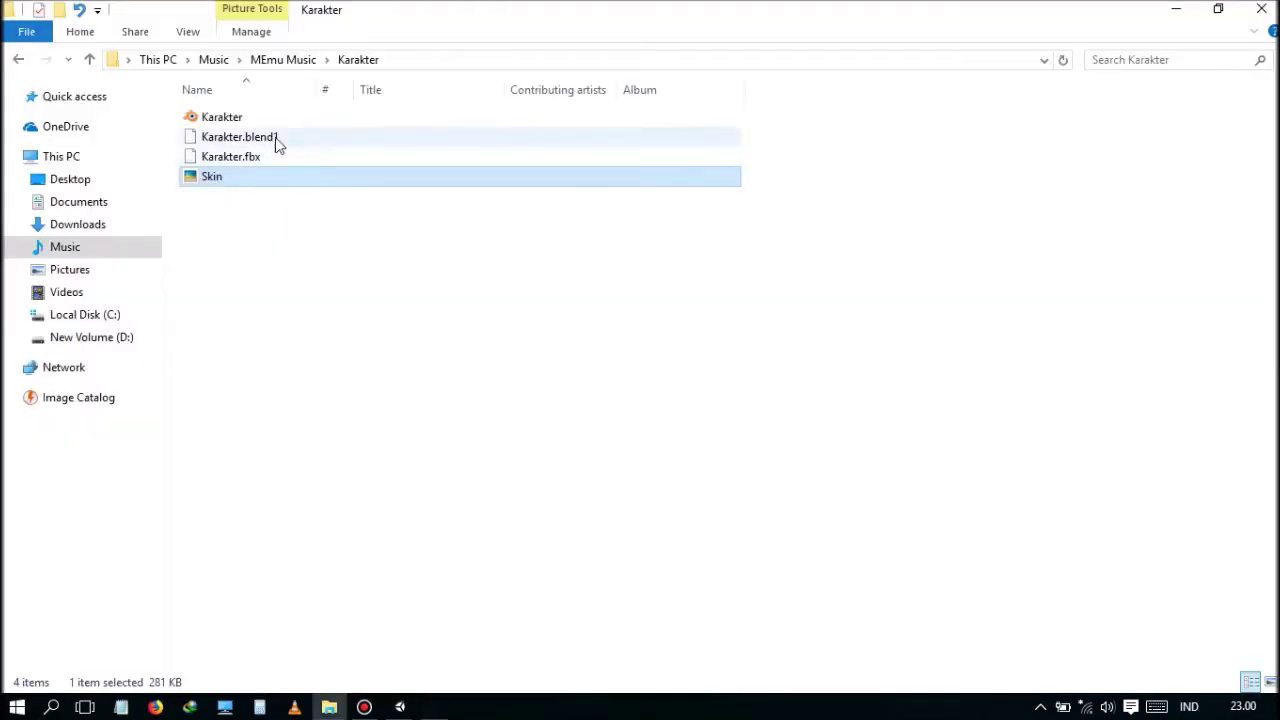
pyautogui.click(18, 59)
pyautogui.click(292, 322)
pyautogui.moveTo(229, 170)
pyautogui.mouseDown()
pyautogui.moveTo(404, 710)
pyautogui.moveTo(298, 490)
pyautogui.mouseUp()
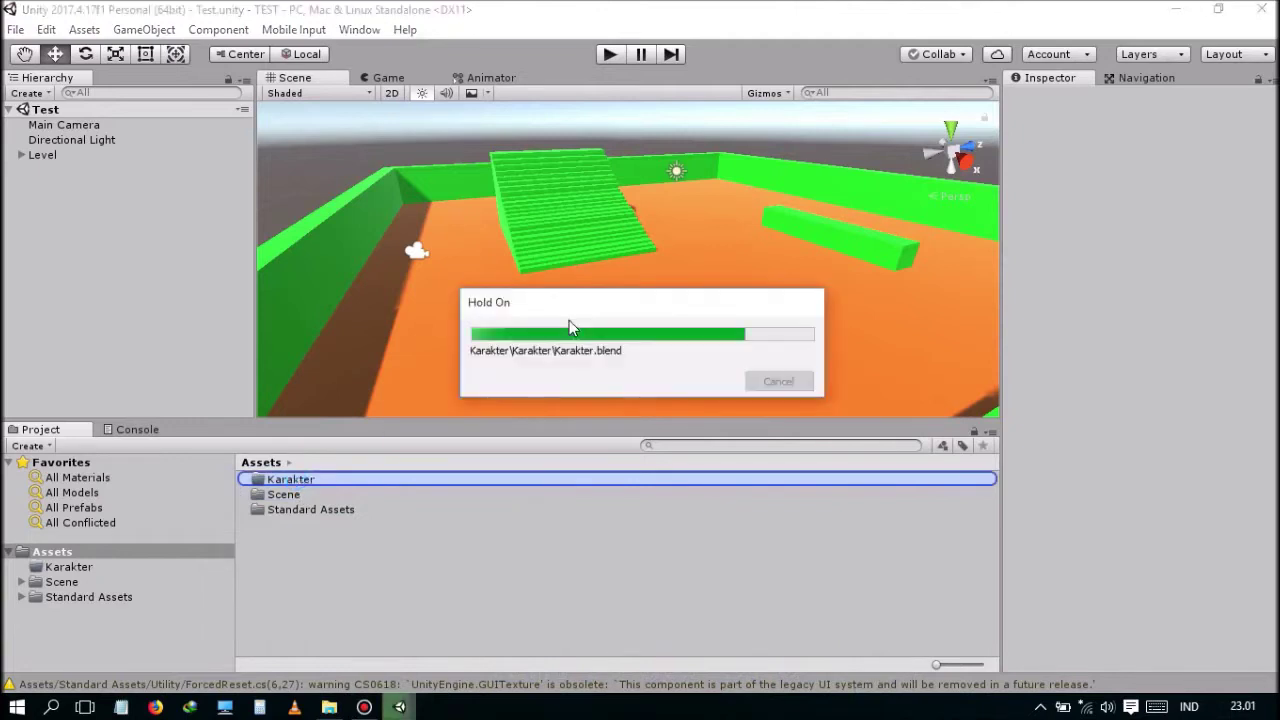
# Step: Open Assets/Karakter/Karakter and show Karakter.fbx's Rig import settings, currently Generic
pyautogui.doubleClick(290, 480)
pyautogui.doubleClick(290, 480)
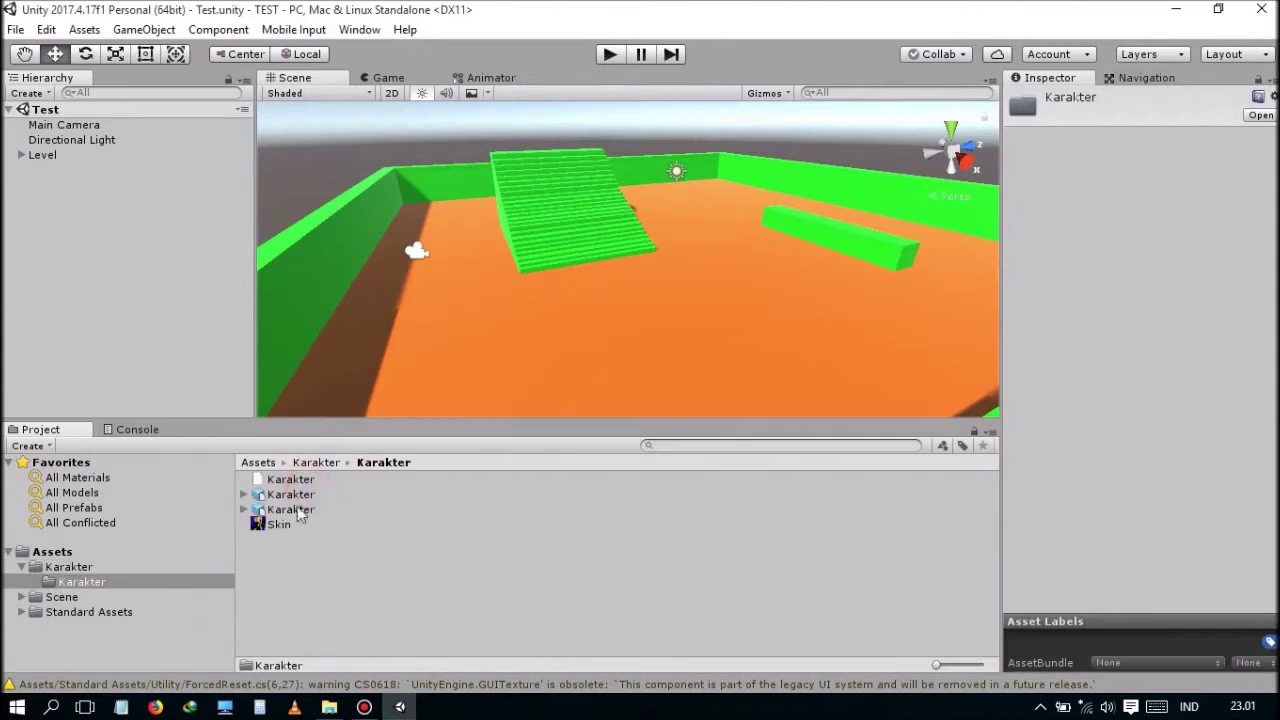
pyautogui.click(288, 522)
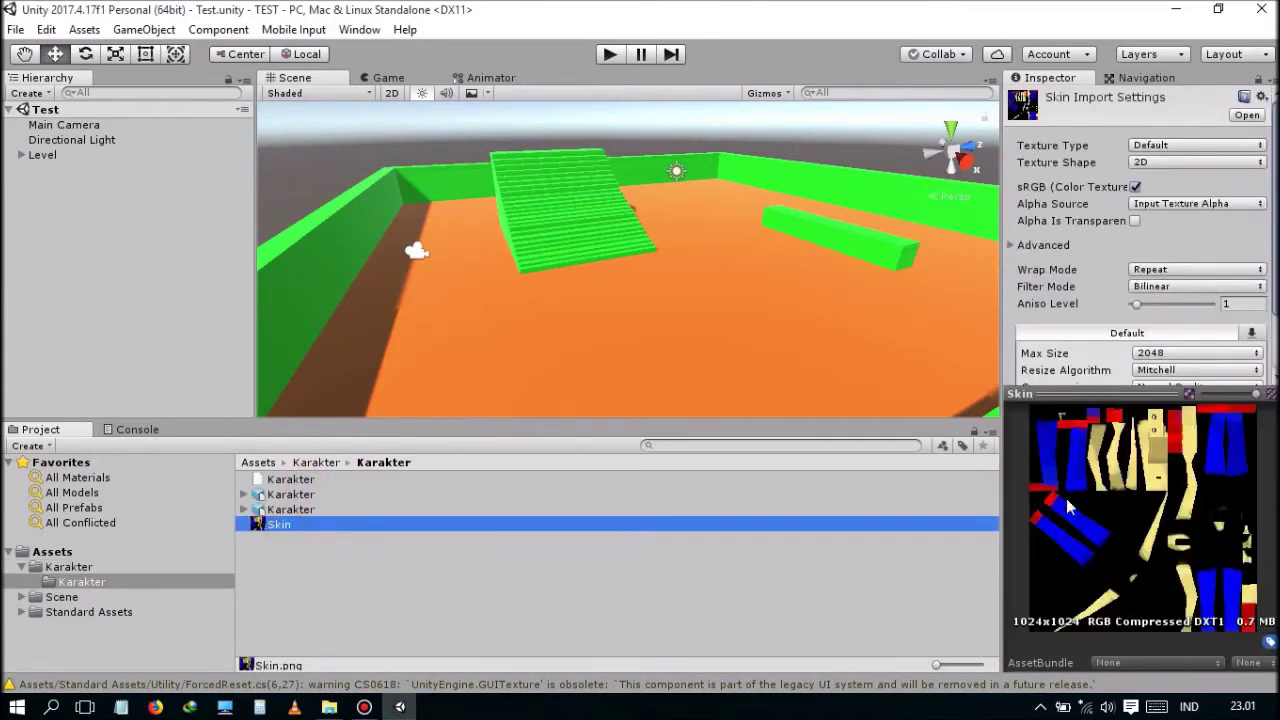
pyautogui.click(299, 510)
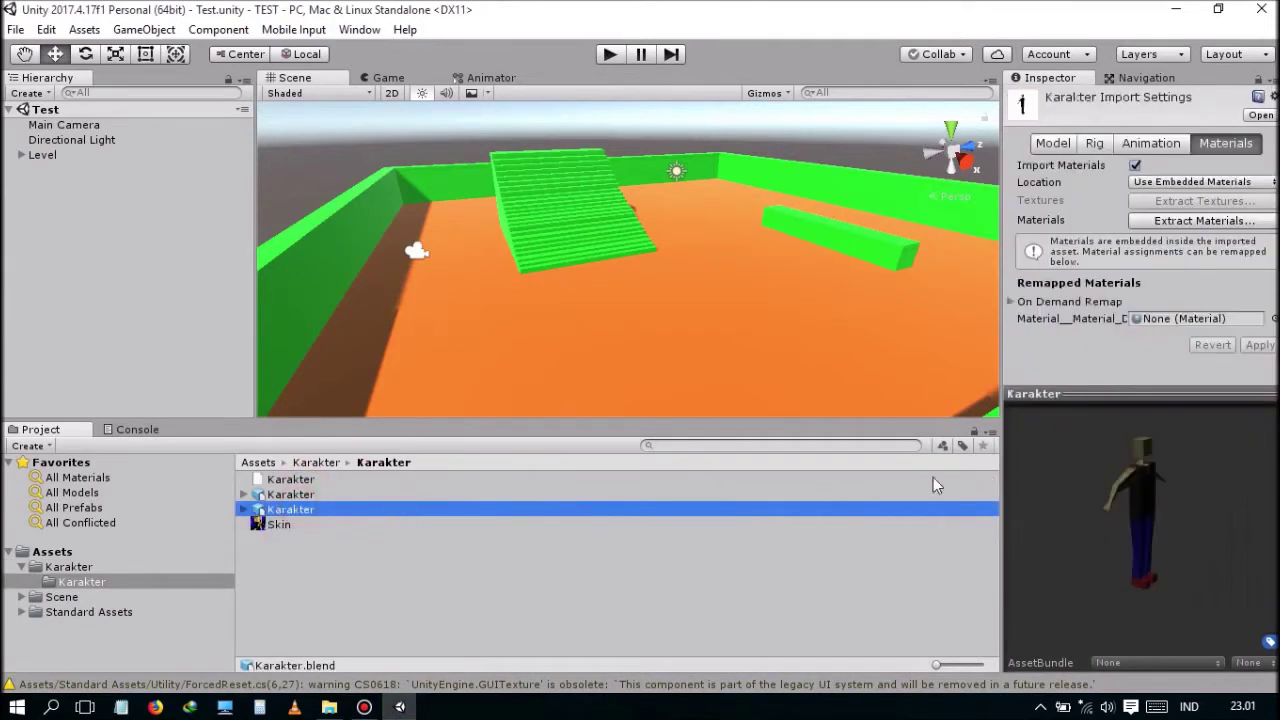
pyautogui.moveTo(1112, 494)
pyautogui.mouseDown()
pyautogui.moveTo(1037, 484)
pyautogui.moveTo(347, 500)
pyautogui.mouseUp()
pyautogui.click(314, 496)
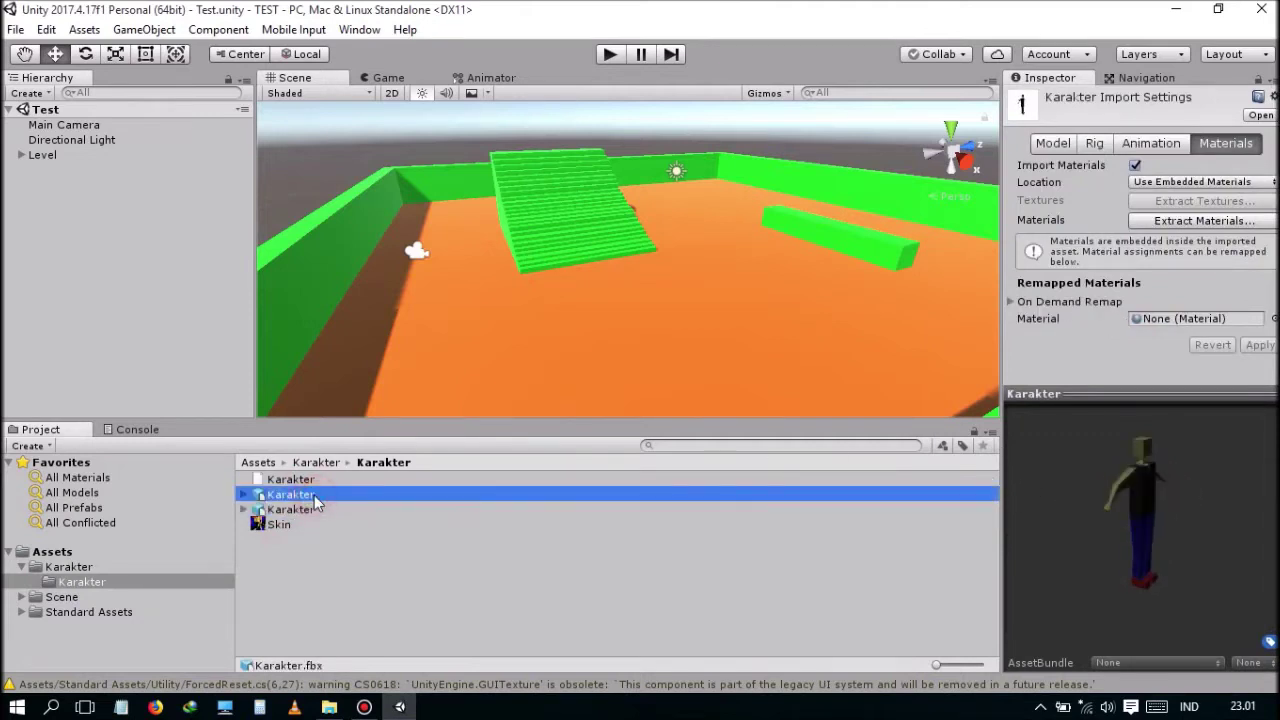
pyautogui.click(1138, 145)
pyautogui.click(1208, 148)
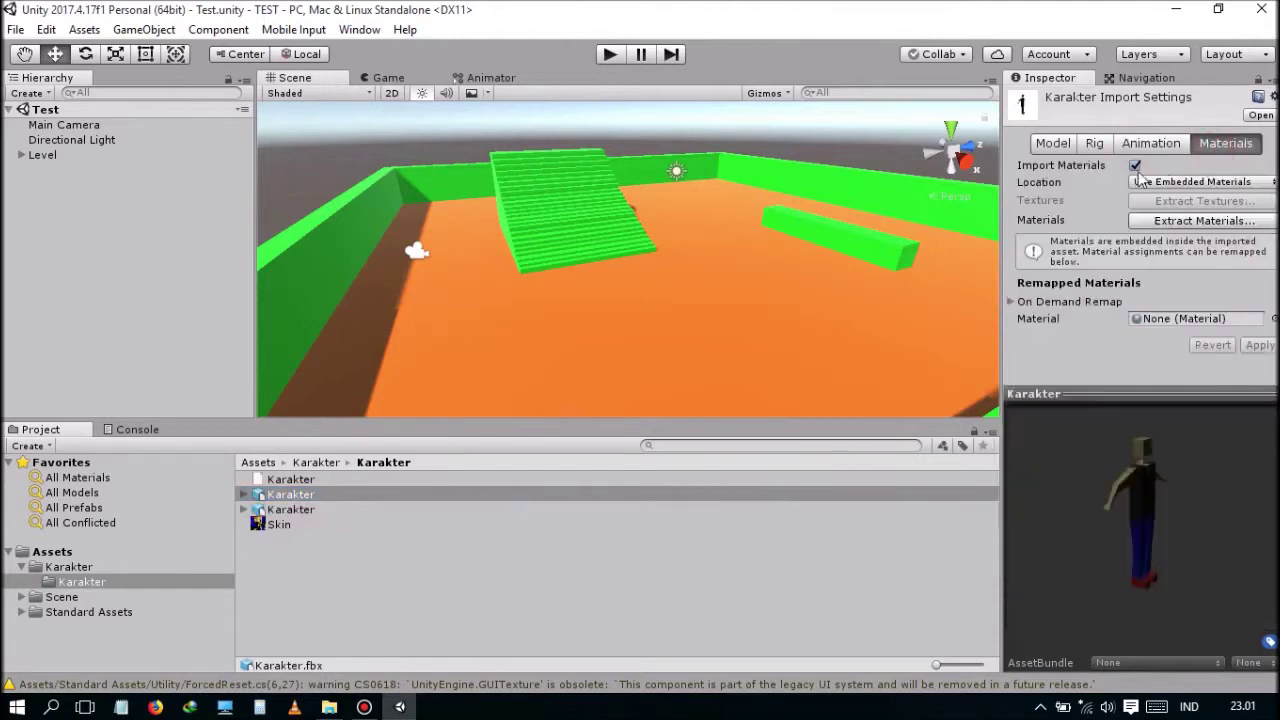
pyautogui.click(1096, 146)
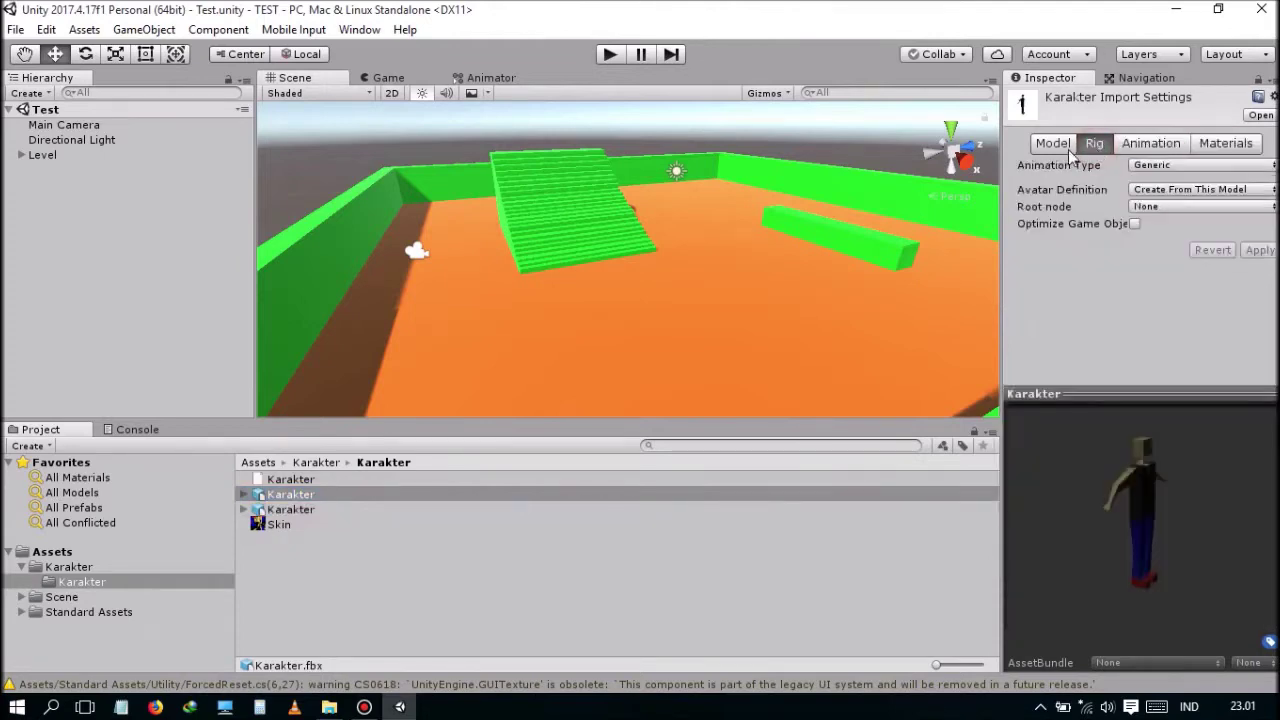
# Step: Set Karakter.fbx to Humanoid with avatar Create From This Model, and apply
pyautogui.click(1096, 146)
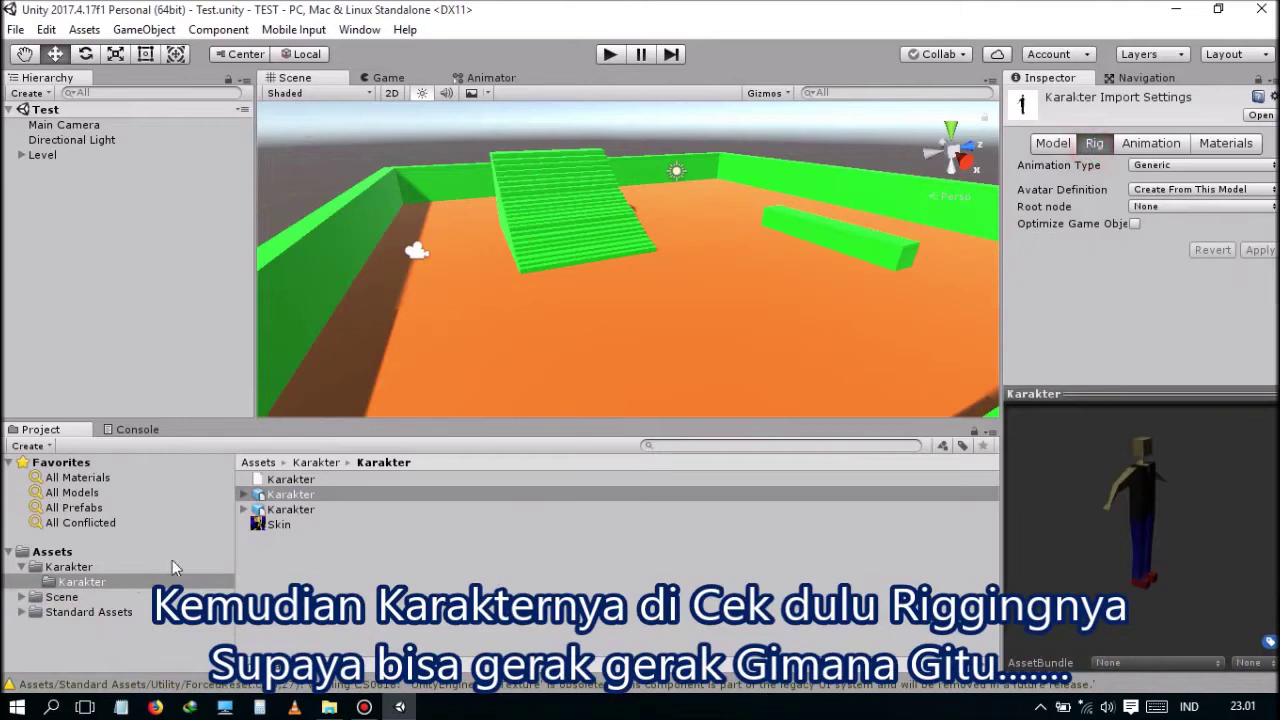
pyautogui.click(300, 494)
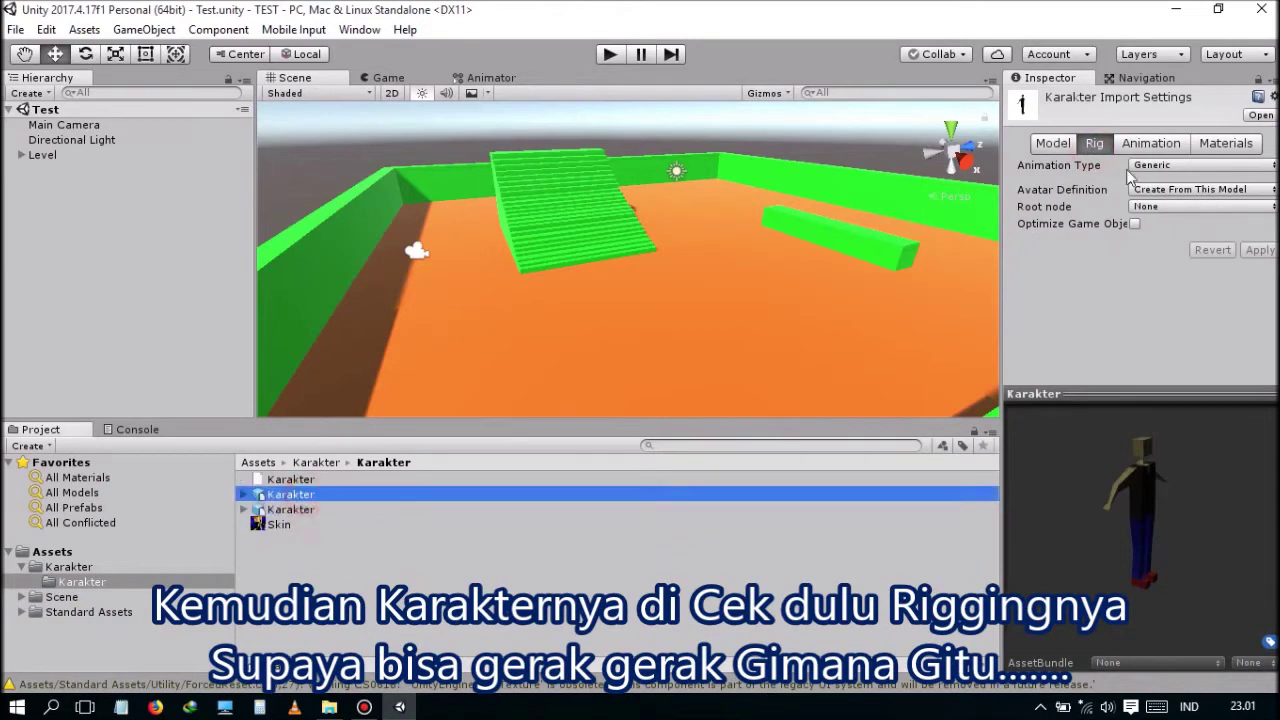
pyautogui.click(1149, 168)
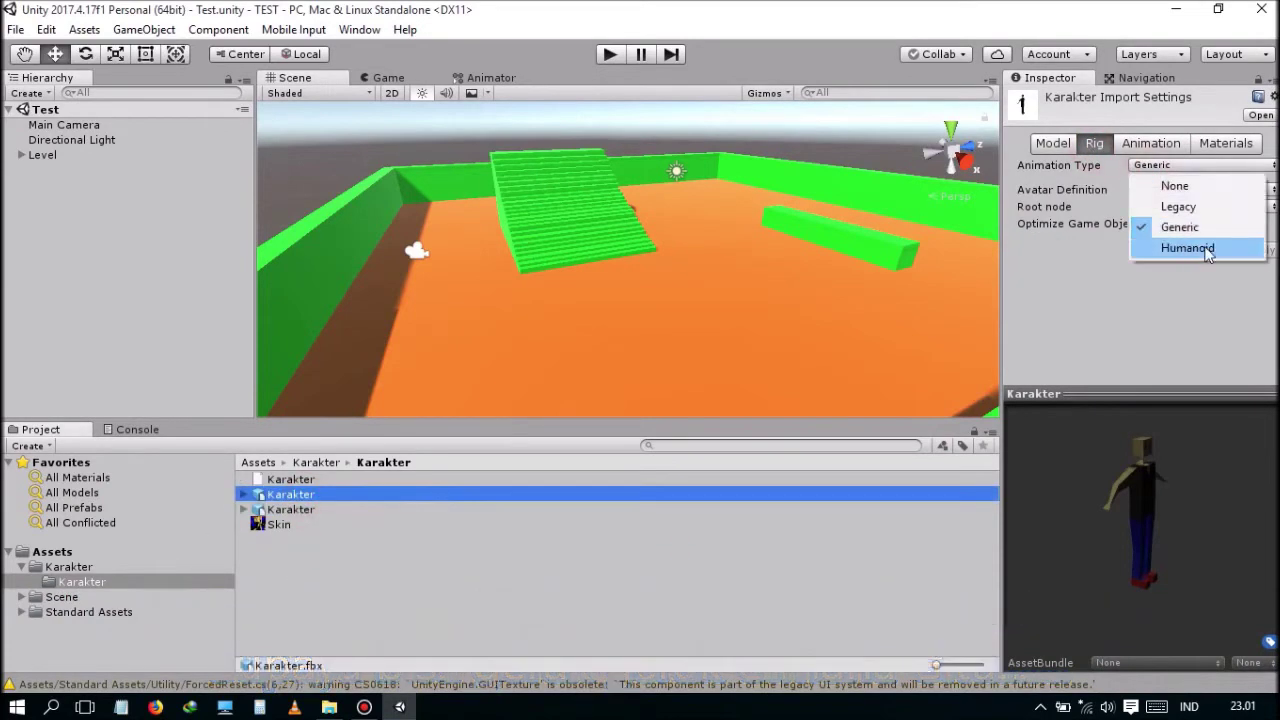
pyautogui.click(1207, 250)
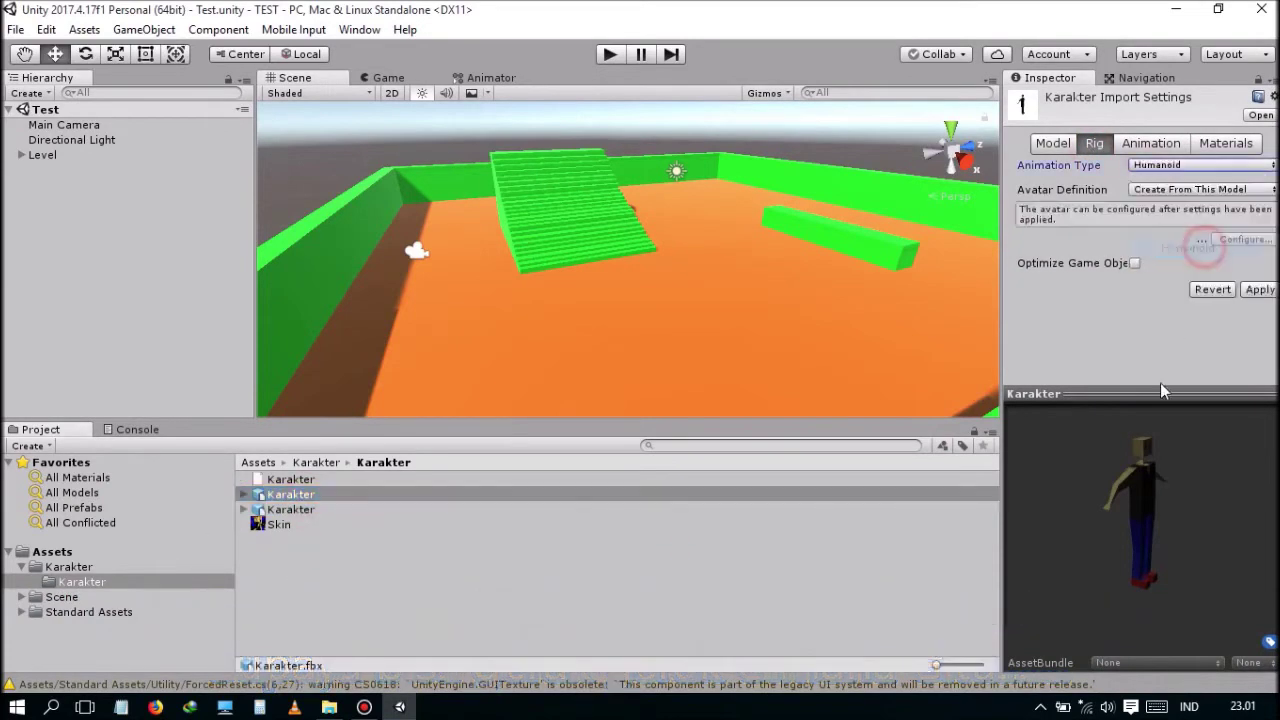
pyautogui.click(1186, 192)
pyautogui.click(1218, 214)
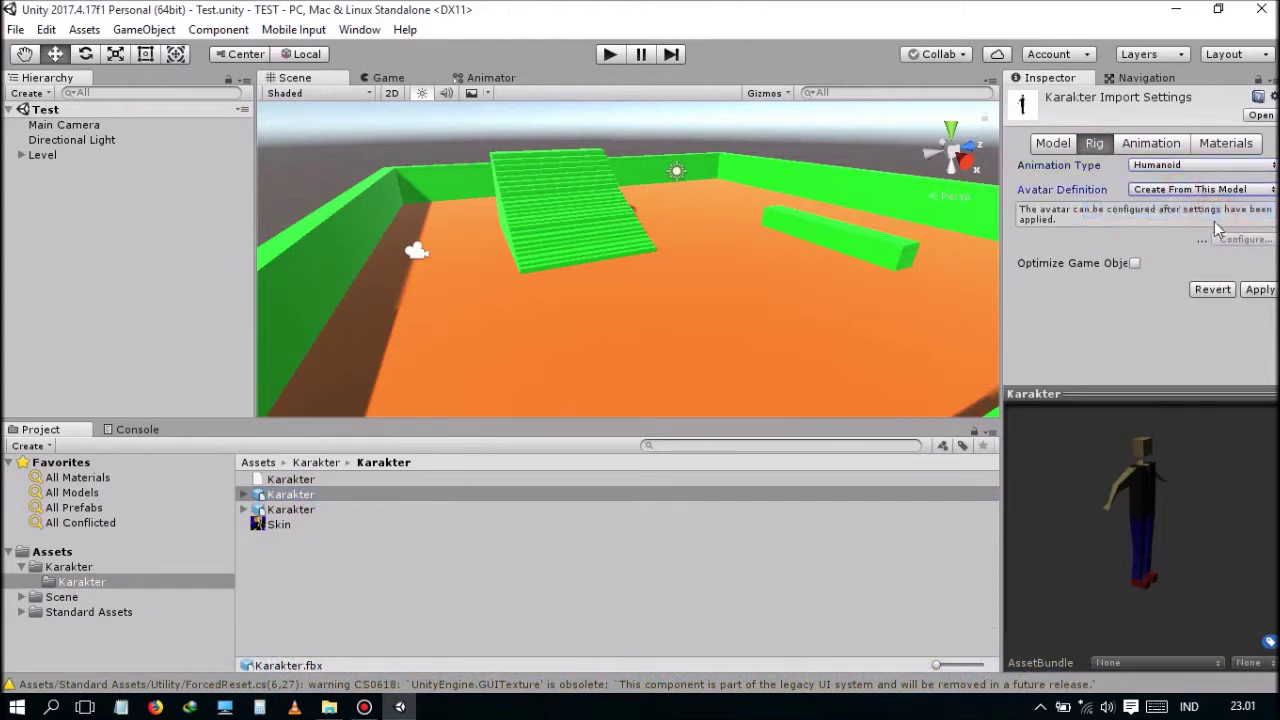
pyautogui.click(1183, 190)
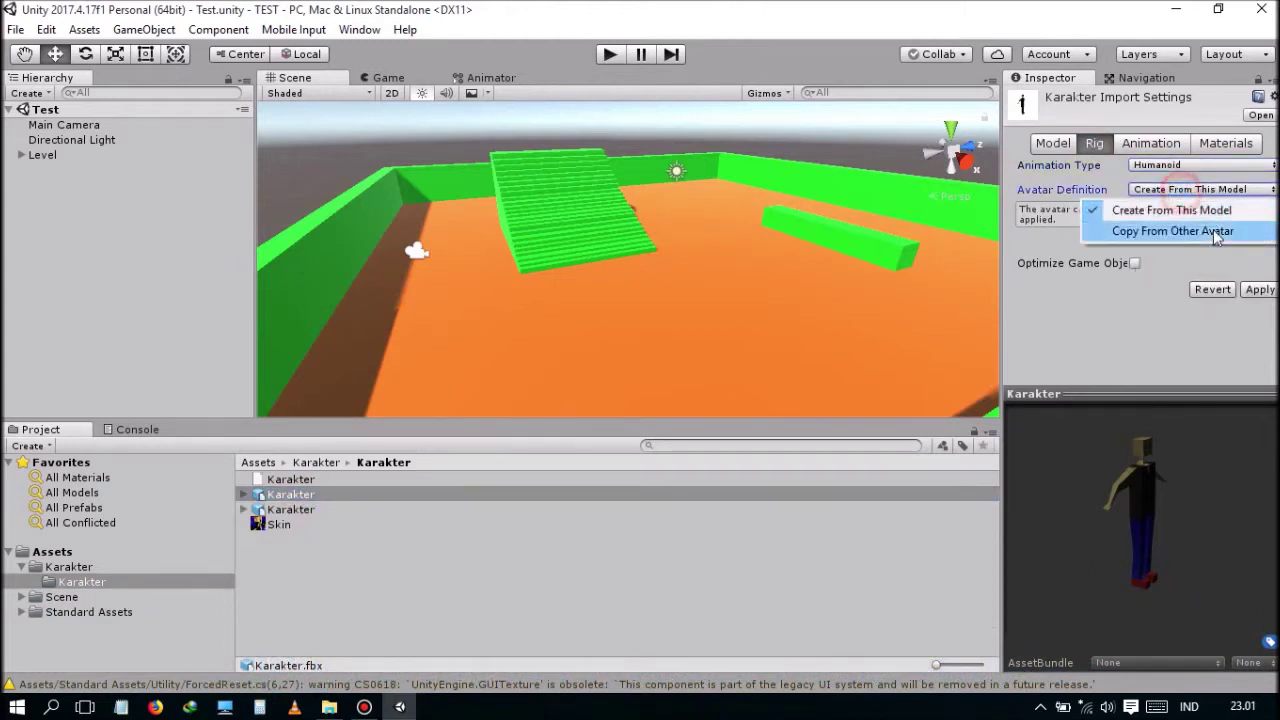
pyautogui.click(1195, 229)
pyautogui.click(1188, 189)
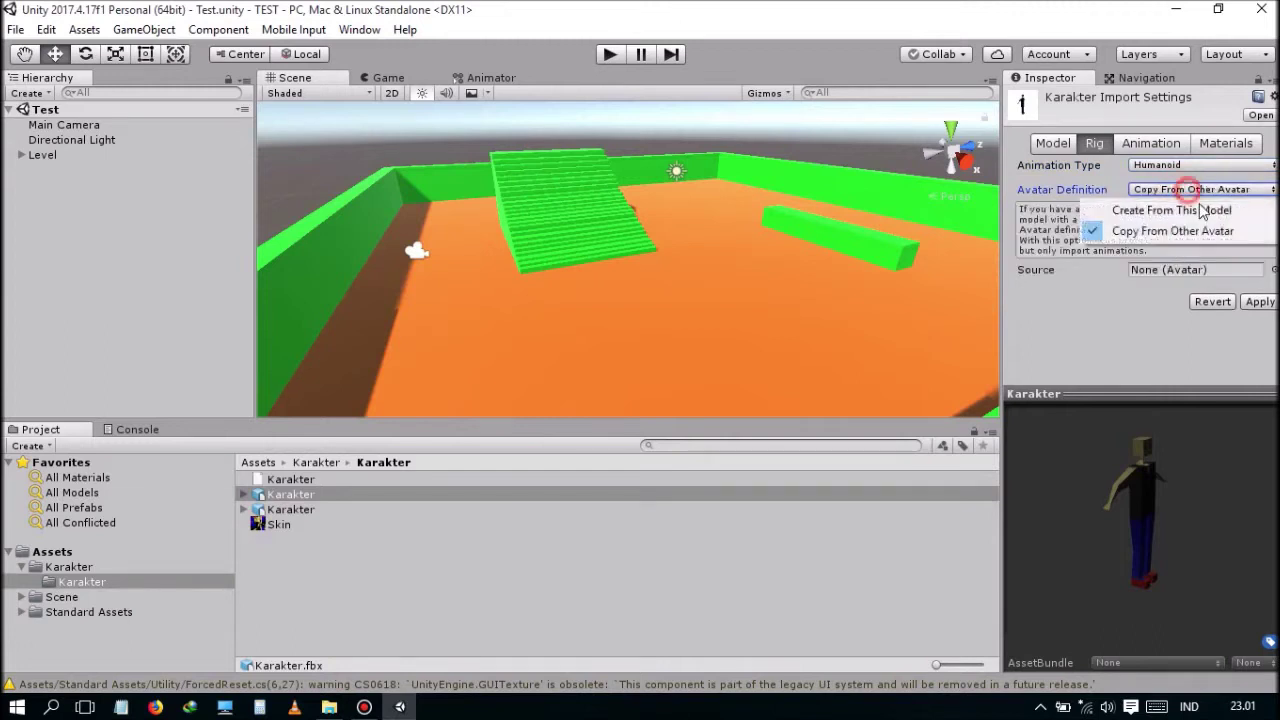
pyautogui.click(1190, 207)
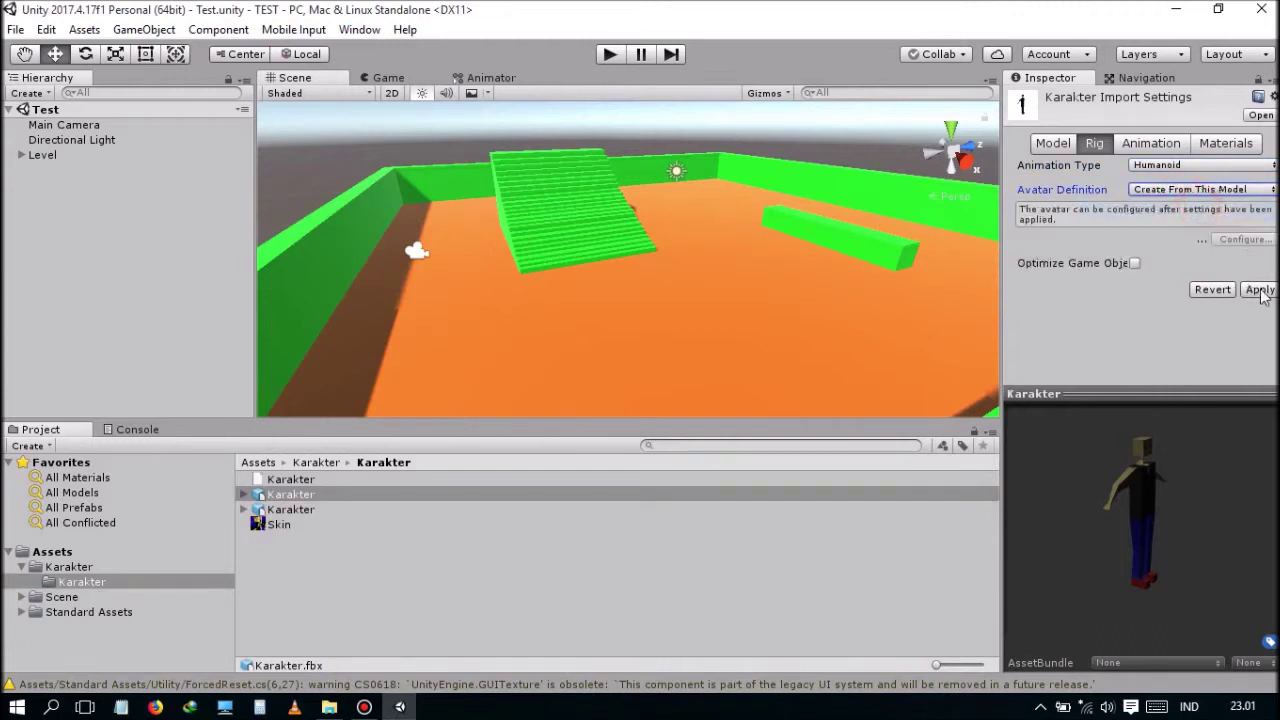
pyautogui.click(1260, 290)
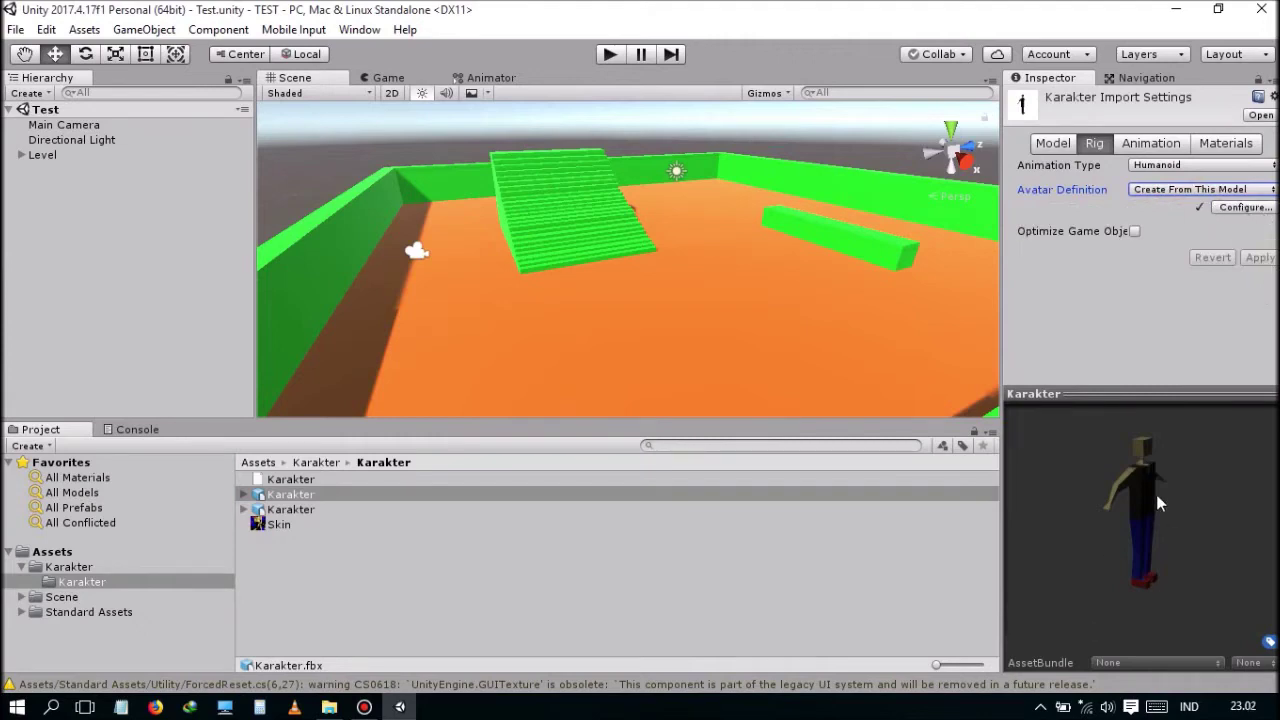
# Step: Open the Karakter avatar configuration and orbit to a front view of the character
pyautogui.click(1257, 212)
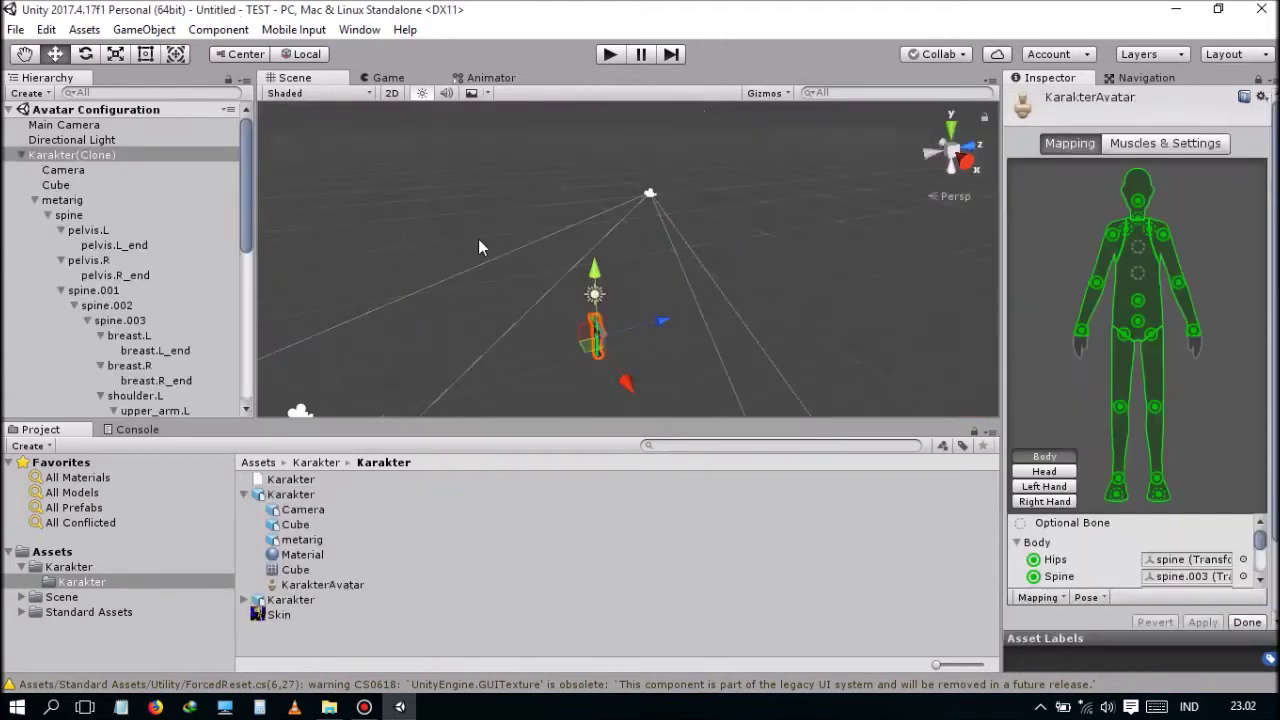
pyautogui.keyDown('alt'); pyautogui.moveTo(618, 237); pyautogui.dragTo(590, 244); pyautogui.keyUp('alt')
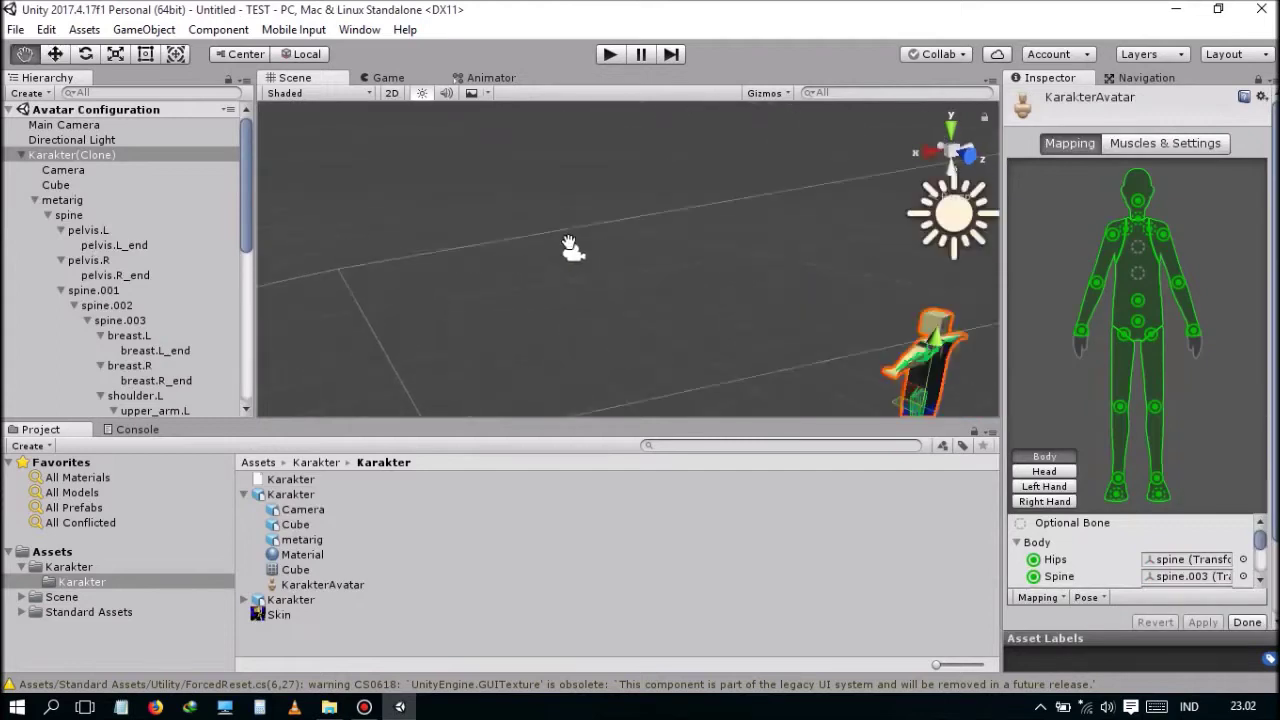
pyautogui.scroll(3, 590, 244)
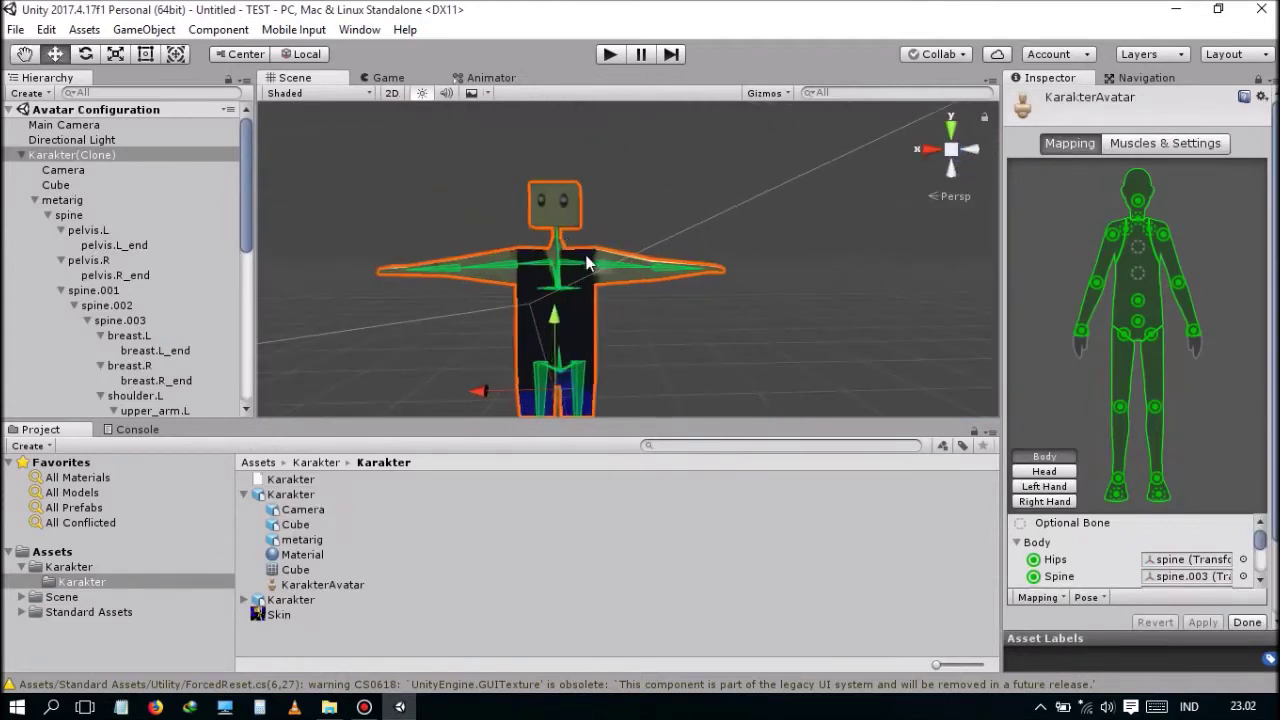
pyautogui.keyDown('alt'); pyautogui.moveTo(590, 244); pyautogui.dragTo(480, 216); pyautogui.keyUp('alt')
pyautogui.click(557, 259)
pyautogui.moveTo(557, 259)
pyautogui.mouseDown(button='middle')
pyautogui.moveTo(621, 302)
pyautogui.moveTo(606, 258)
pyautogui.mouseUp(button='middle')
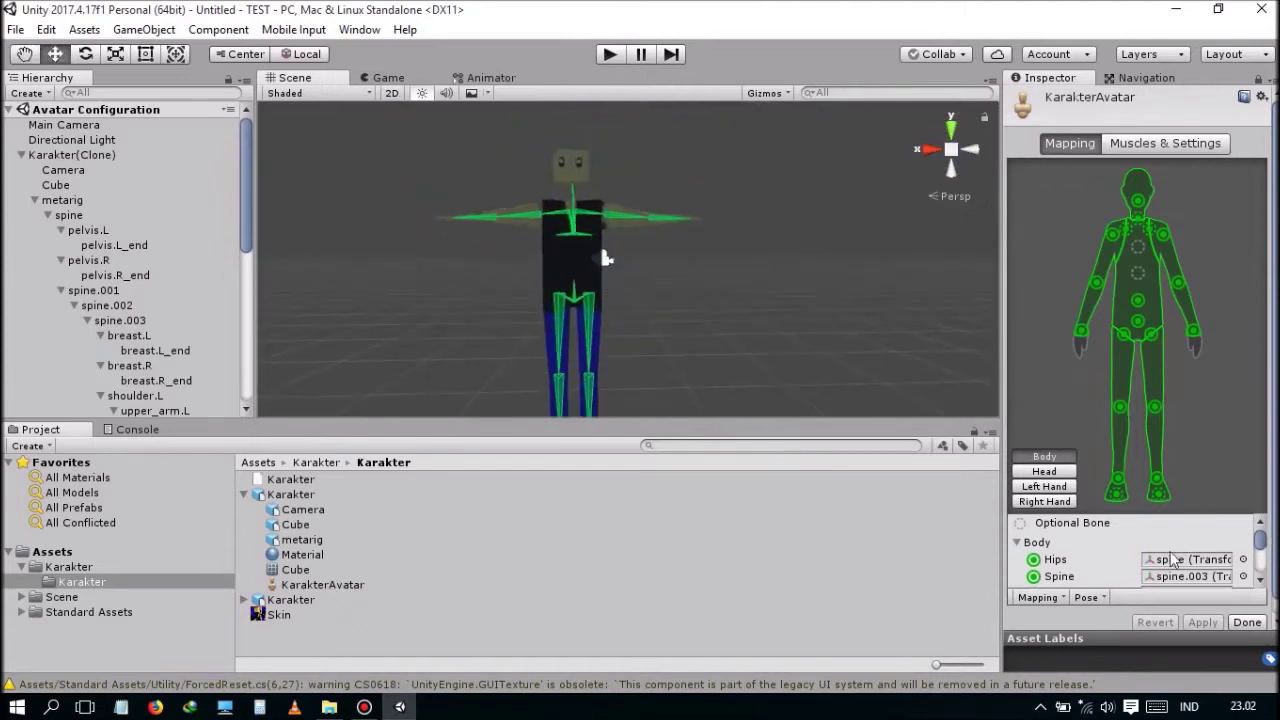
pyautogui.scroll(-3, 1176, 558)
pyautogui.scroll(-5, 1176, 558)
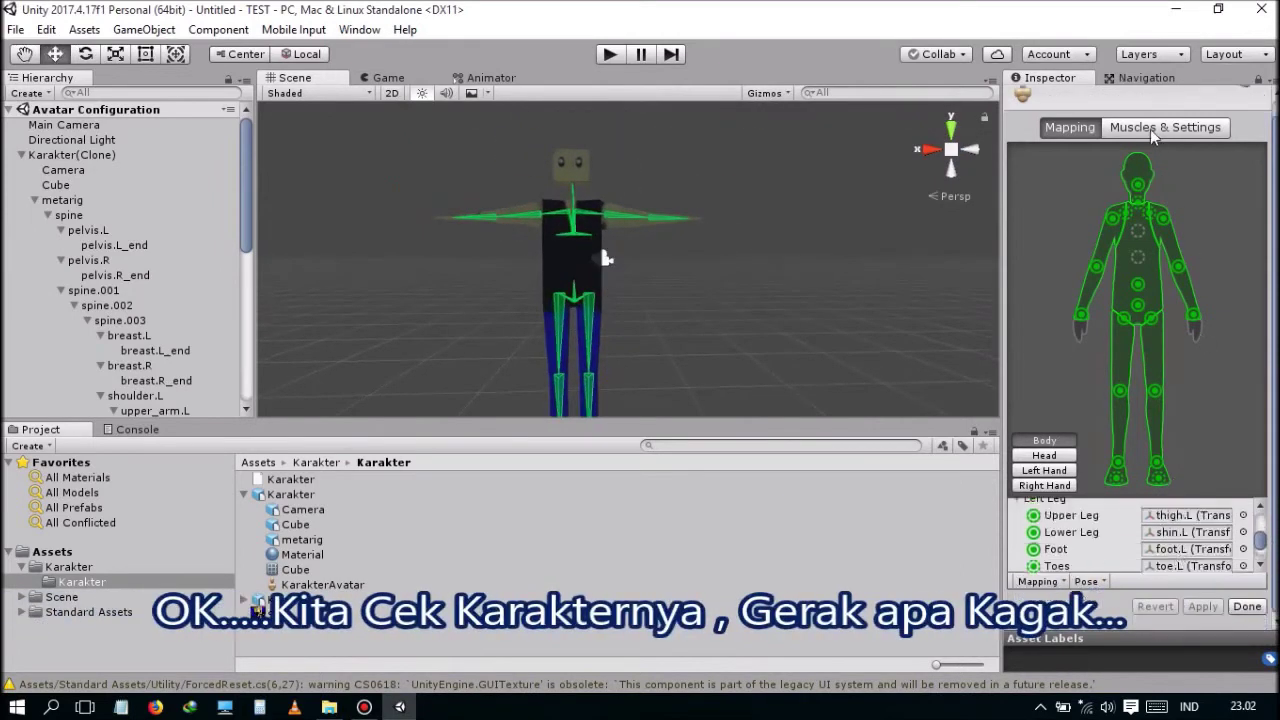
# Step: Preview arms opening, leaning left and right, and fingers closing in Muscles & Settings
pyautogui.click(1152, 131)
pyautogui.moveTo(602, 251)
pyautogui.mouseDown(button='middle')
pyautogui.moveTo(632, 234)
pyautogui.moveTo(601, 306)
pyautogui.mouseUp(button='middle')
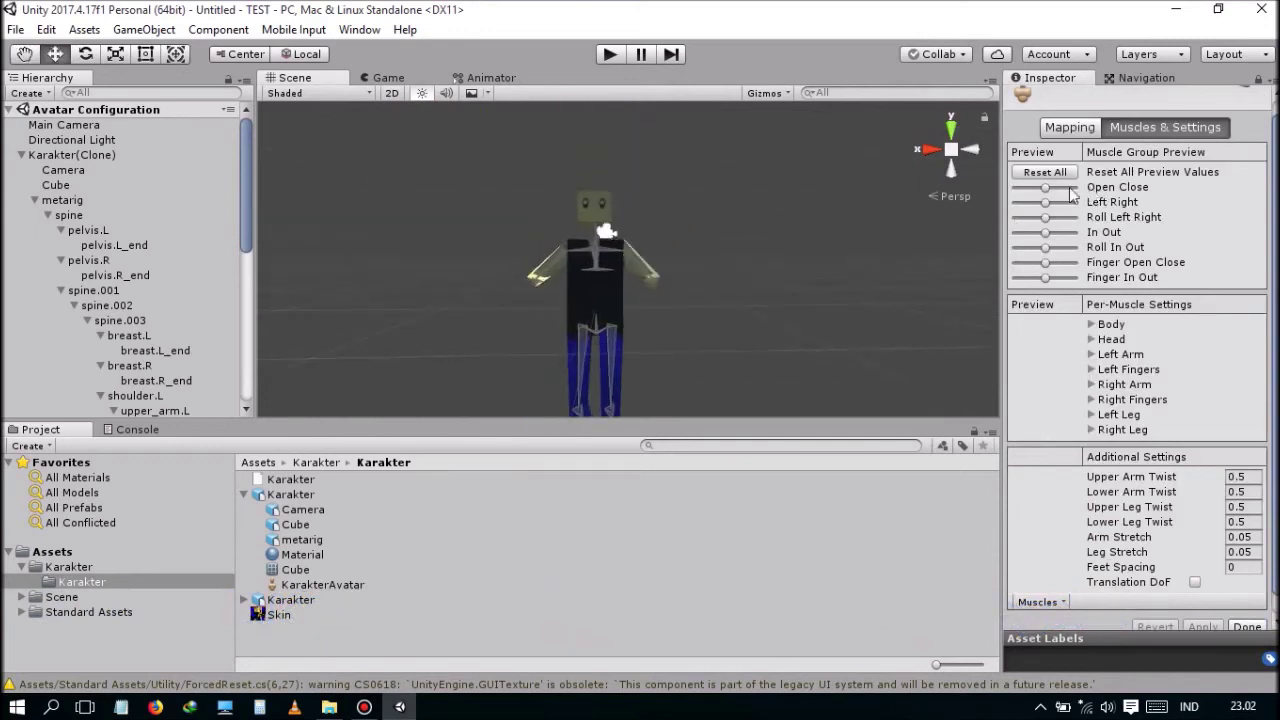
pyautogui.moveTo(1050, 198); pyautogui.dragTo(1048, 221)
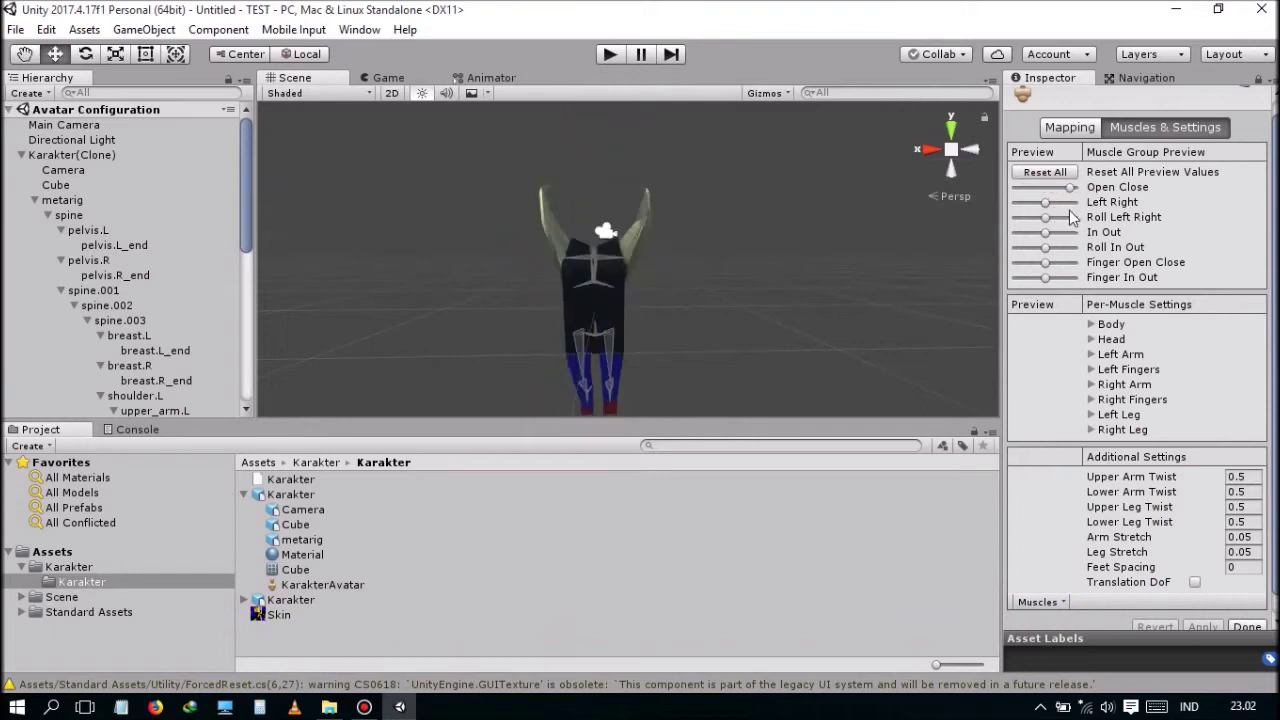
pyautogui.moveTo(1045, 202)
pyautogui.mouseDown()
pyautogui.moveTo(1027, 210)
pyautogui.moveTo(1064, 221)
pyautogui.moveTo(1032, 218)
pyautogui.moveTo(1058, 232)
pyautogui.moveTo(1032, 248)
pyautogui.moveTo(1038, 278)
pyautogui.mouseUp()
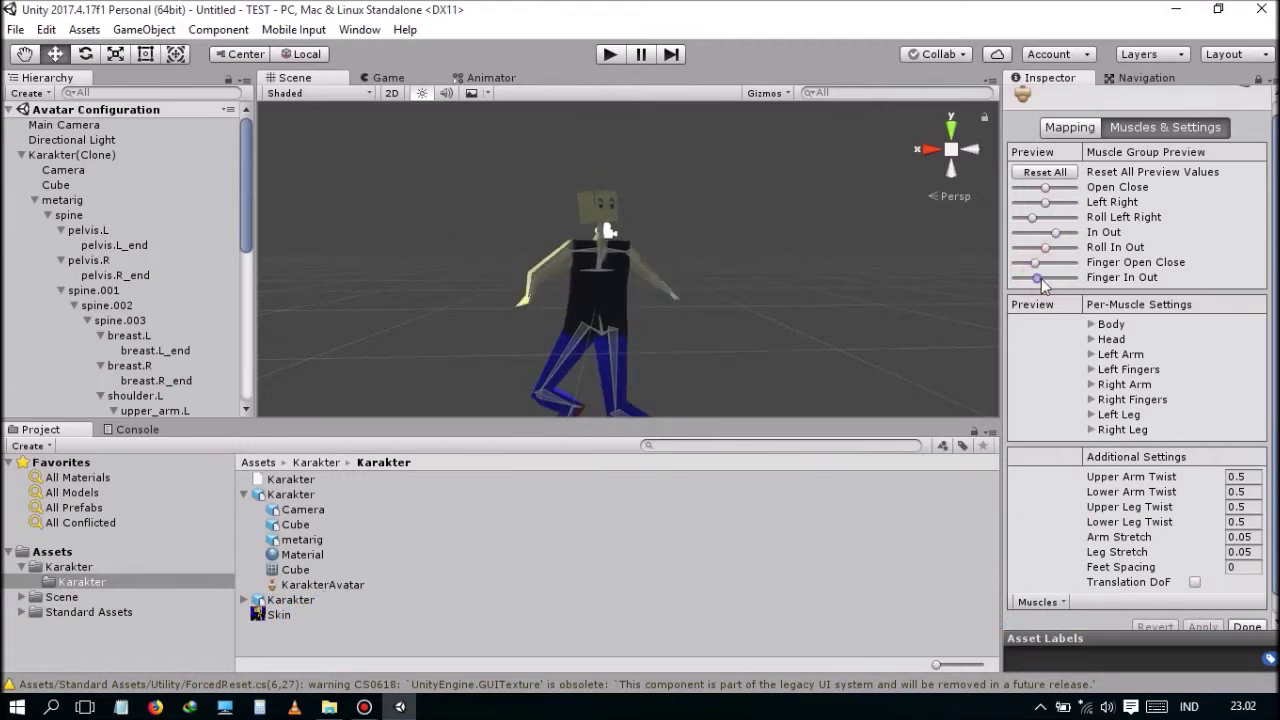
pyautogui.moveTo(1038, 264); pyautogui.dragTo(1059, 263)
# Step: Finish the avatar configuration, orbit around the level, and clear the console warnings
pyautogui.scroll(-1, 1160, 458)
pyautogui.click(1247, 605)
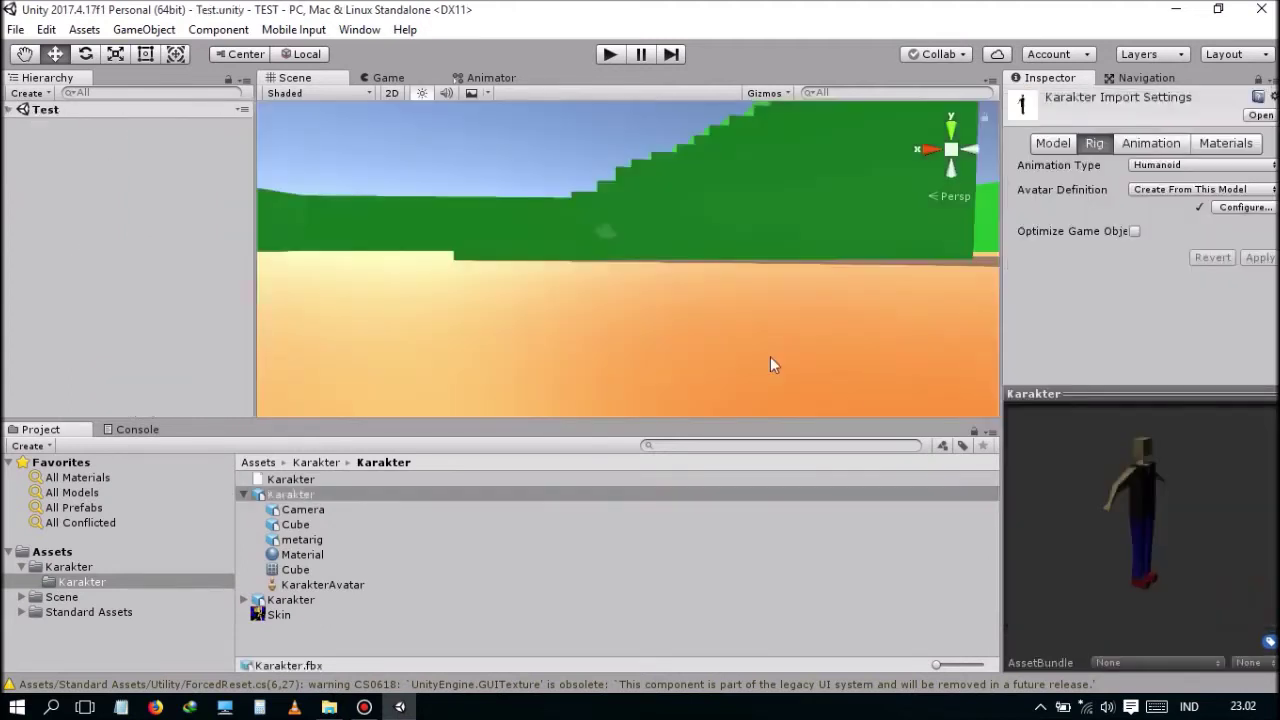
pyautogui.moveTo(713, 291); pyautogui.dragTo(766, 334, button='right')
pyautogui.moveTo(600, 277); pyautogui.dragTo(135, 484, button='right')
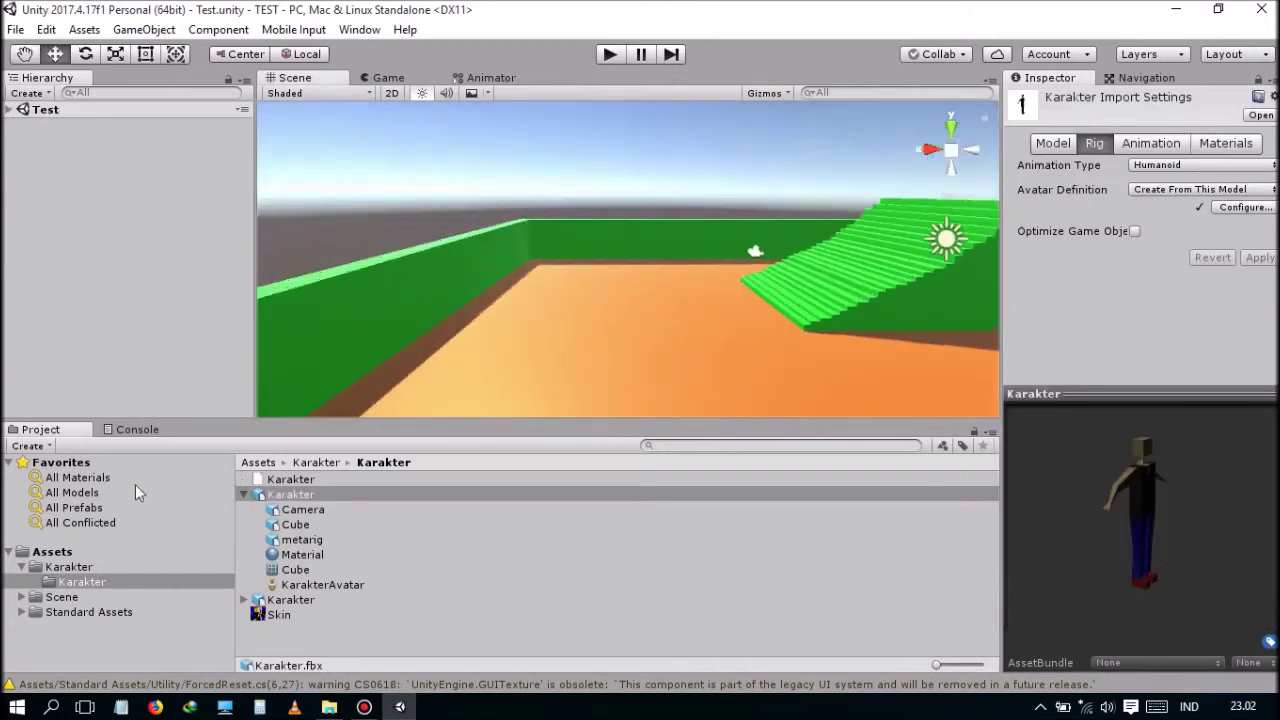
pyautogui.click(244, 495)
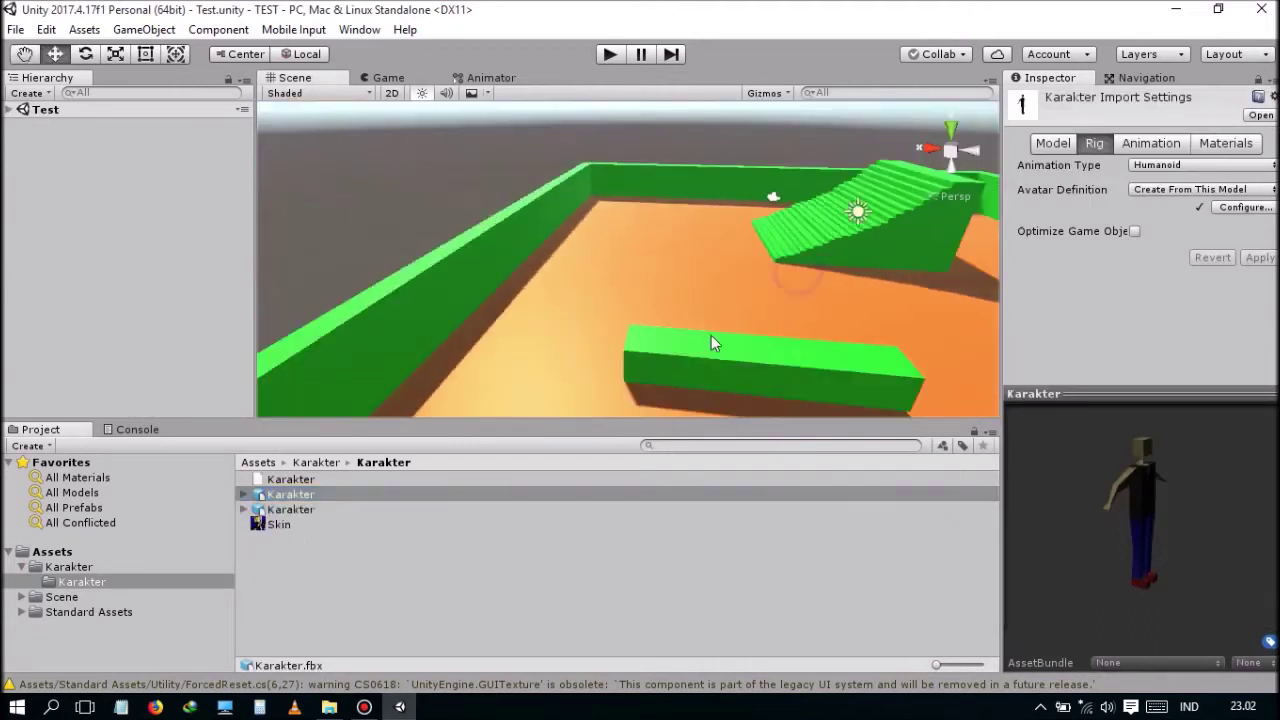
pyautogui.moveTo(711, 337)
pyautogui.mouseDown(button='right')
pyautogui.moveTo(572, 313)
pyautogui.moveTo(447, 566)
pyautogui.mouseUp(button='right')
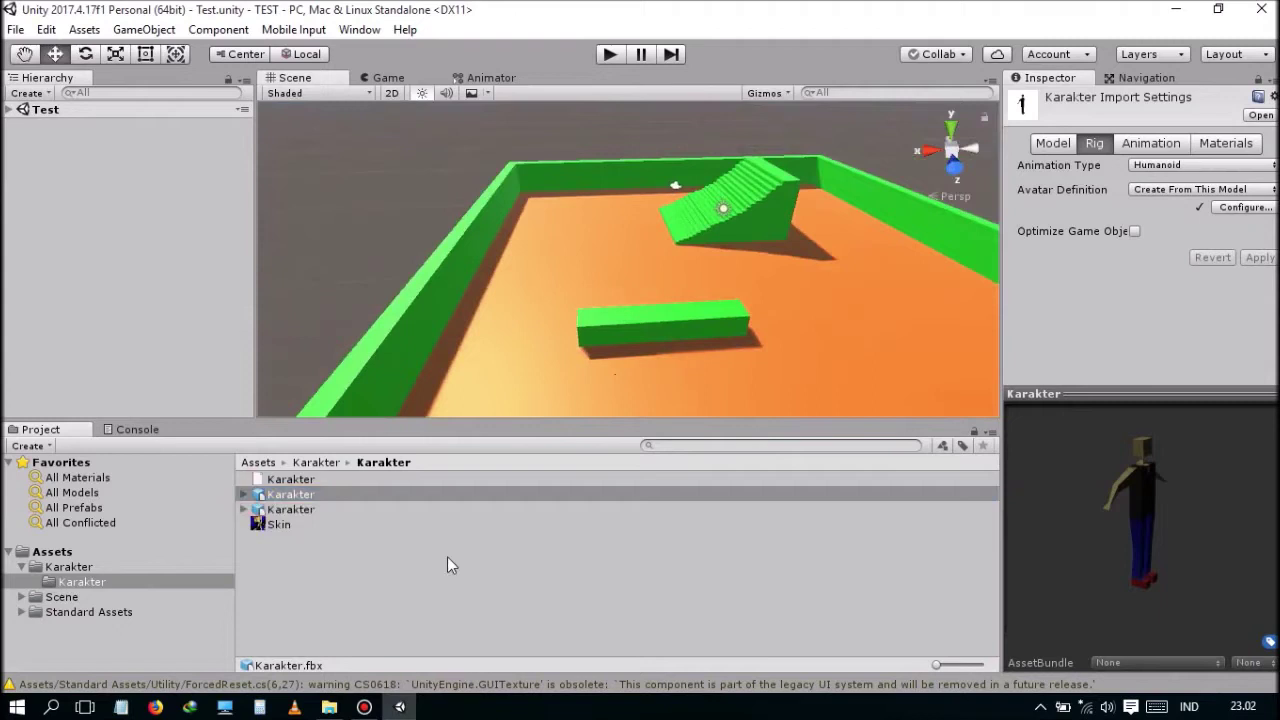
pyautogui.click(465, 686)
pyautogui.click(22, 445)
pyautogui.click(40, 429)
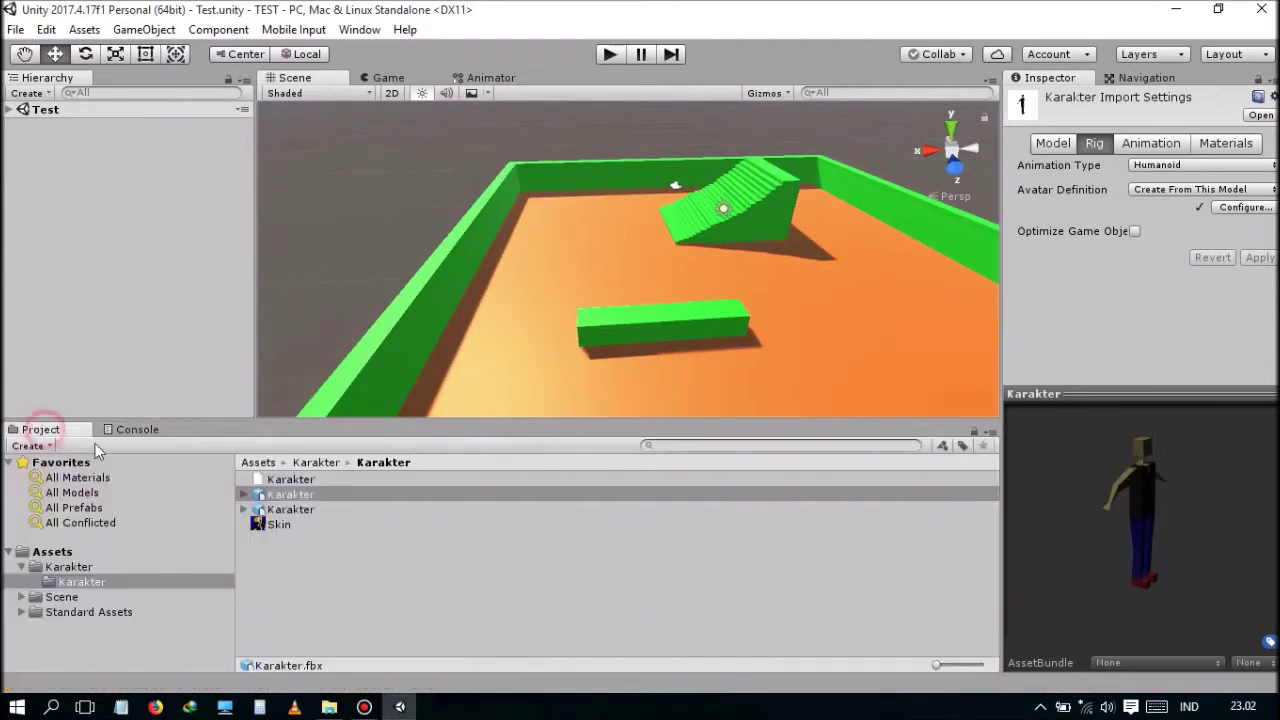
# Step: Drag the Karakter model into the Scene onto the orange floor
pyautogui.moveTo(557, 305)
pyautogui.mouseDown(button='right')
pyautogui.moveTo(591, 283)
pyautogui.moveTo(549, 291)
pyautogui.moveTo(529, 277)
pyautogui.moveTo(598, 291)
pyautogui.moveTo(680, 263)
pyautogui.moveTo(689, 274)
pyautogui.moveTo(315, 495)
pyautogui.mouseUp(button='right')
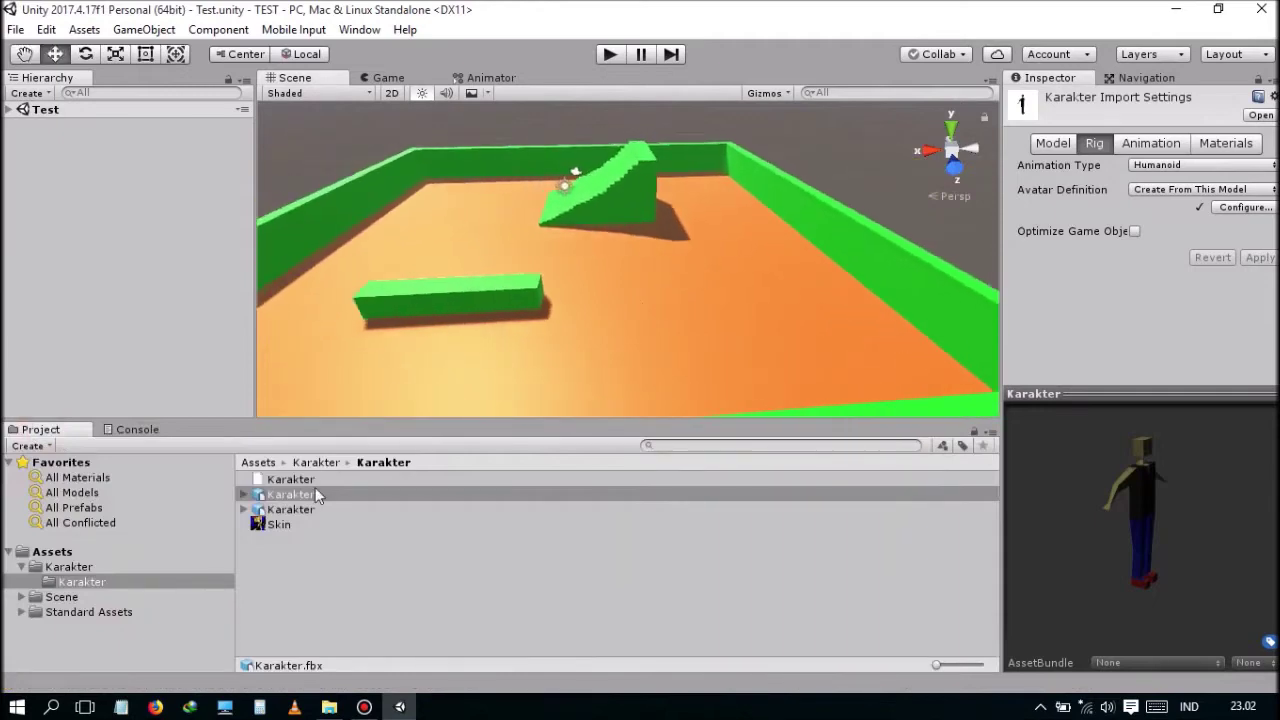
pyautogui.click(305, 495)
pyautogui.moveTo(683, 313); pyautogui.dragTo(683, 313)
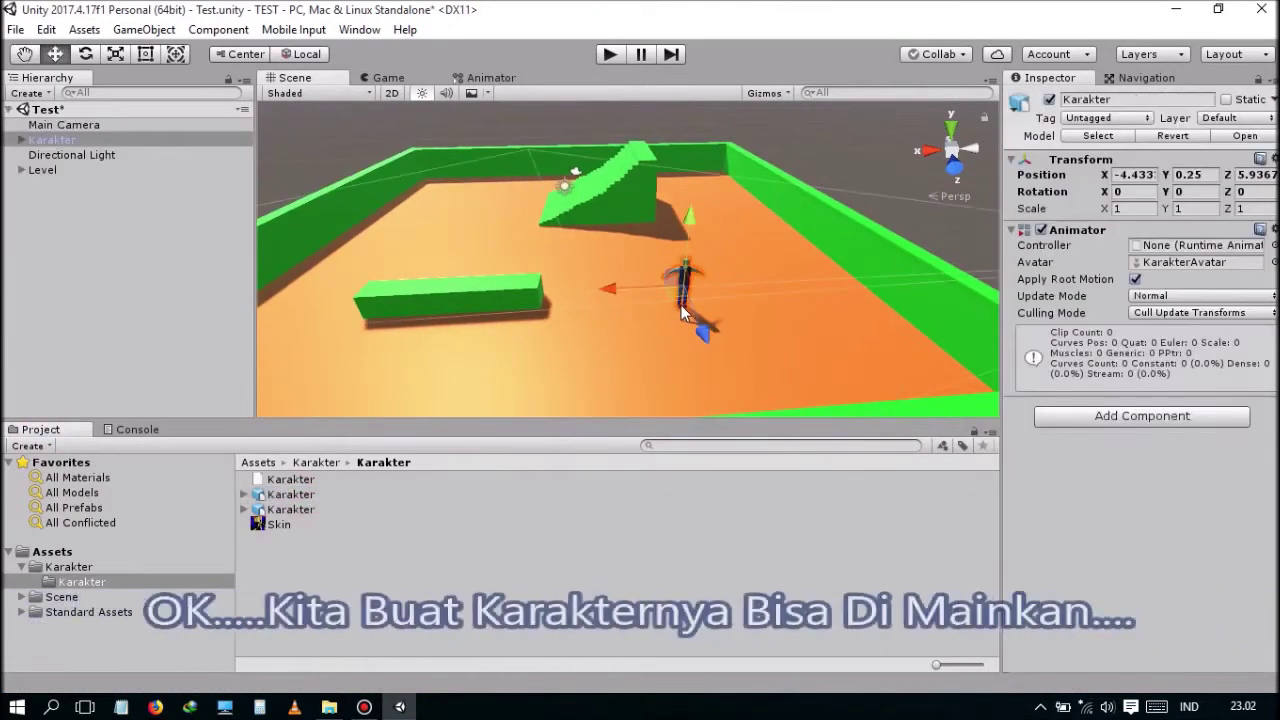
pyautogui.keyDown('alt'); pyautogui.moveTo(675, 226); pyautogui.dragTo(687, 232); pyautogui.keyUp('alt')
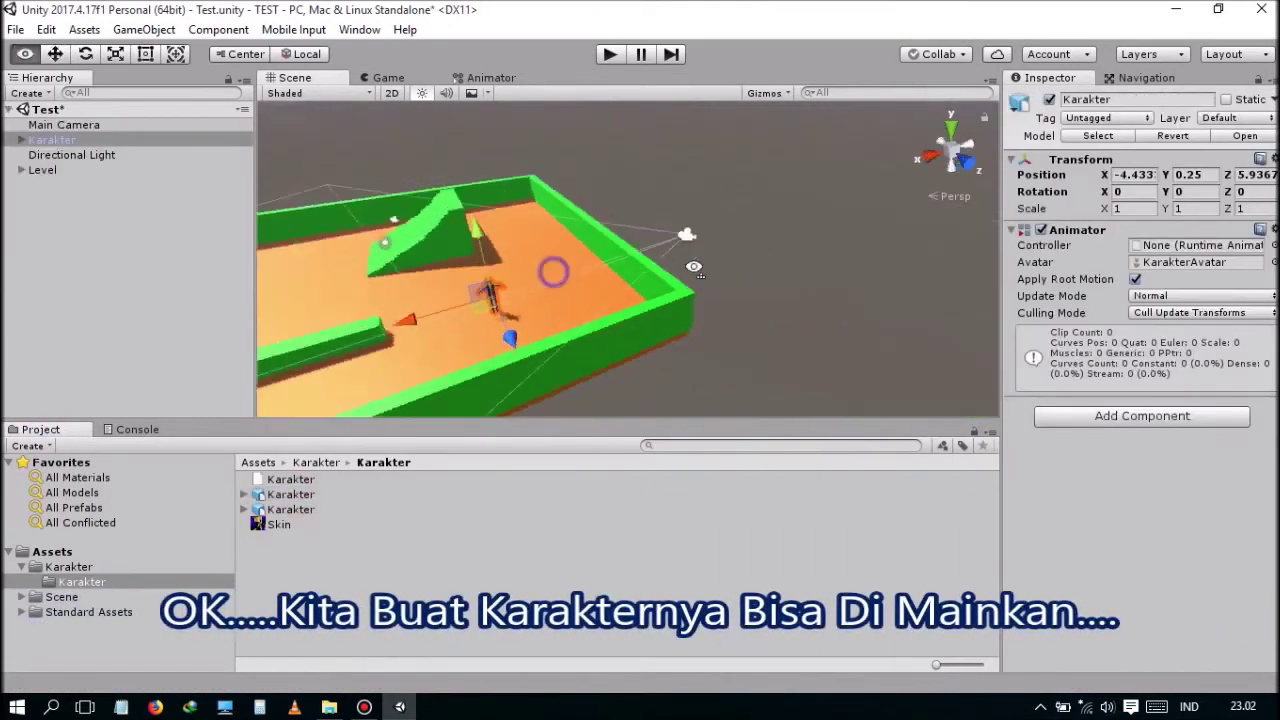
# Step: Pull the Camera out of Karakter, breaking the prefab instance, and delete it
pyautogui.click(680, 236)
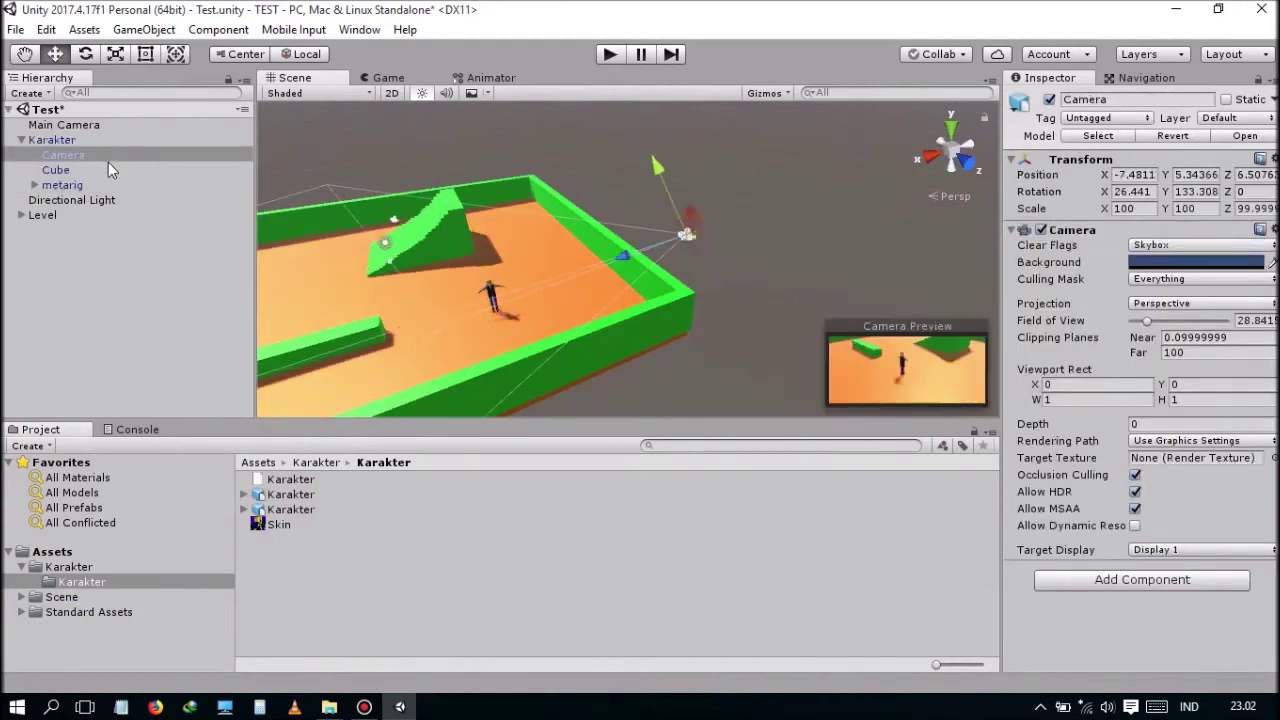
pyautogui.moveTo(84, 167); pyautogui.dragTo(110, 169)
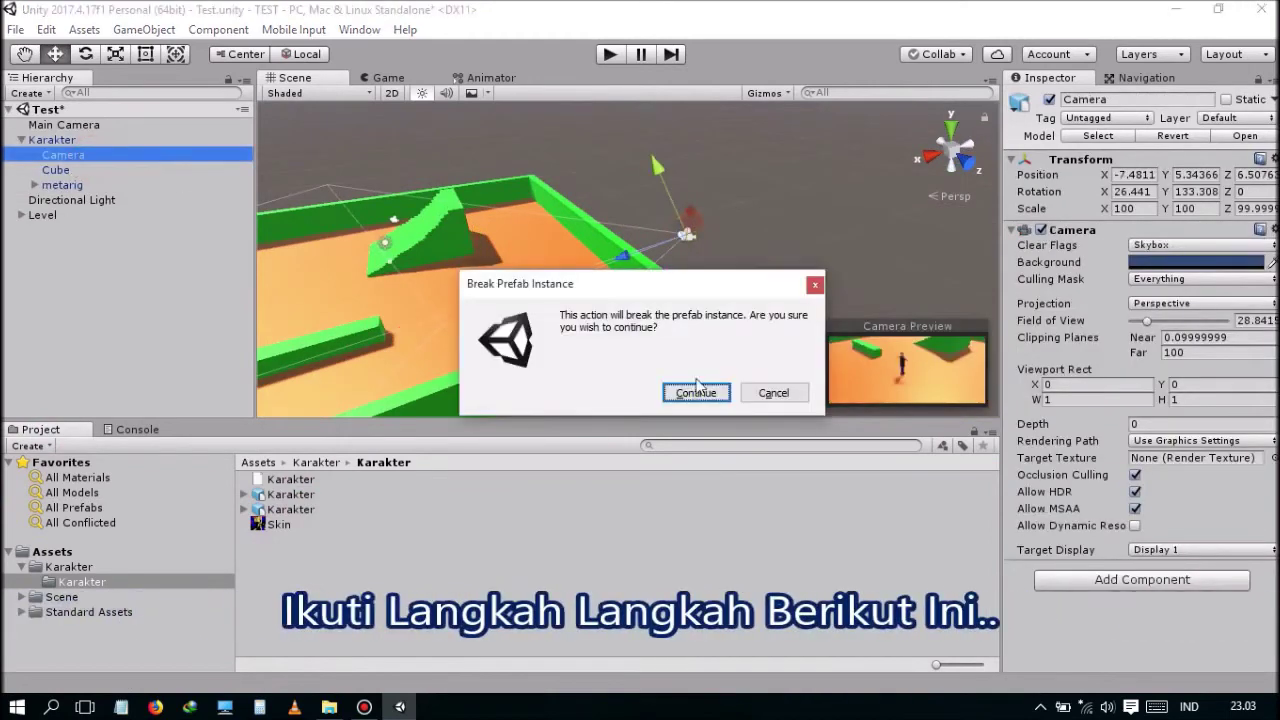
pyautogui.click(695, 393)
pyautogui.press('Delete')
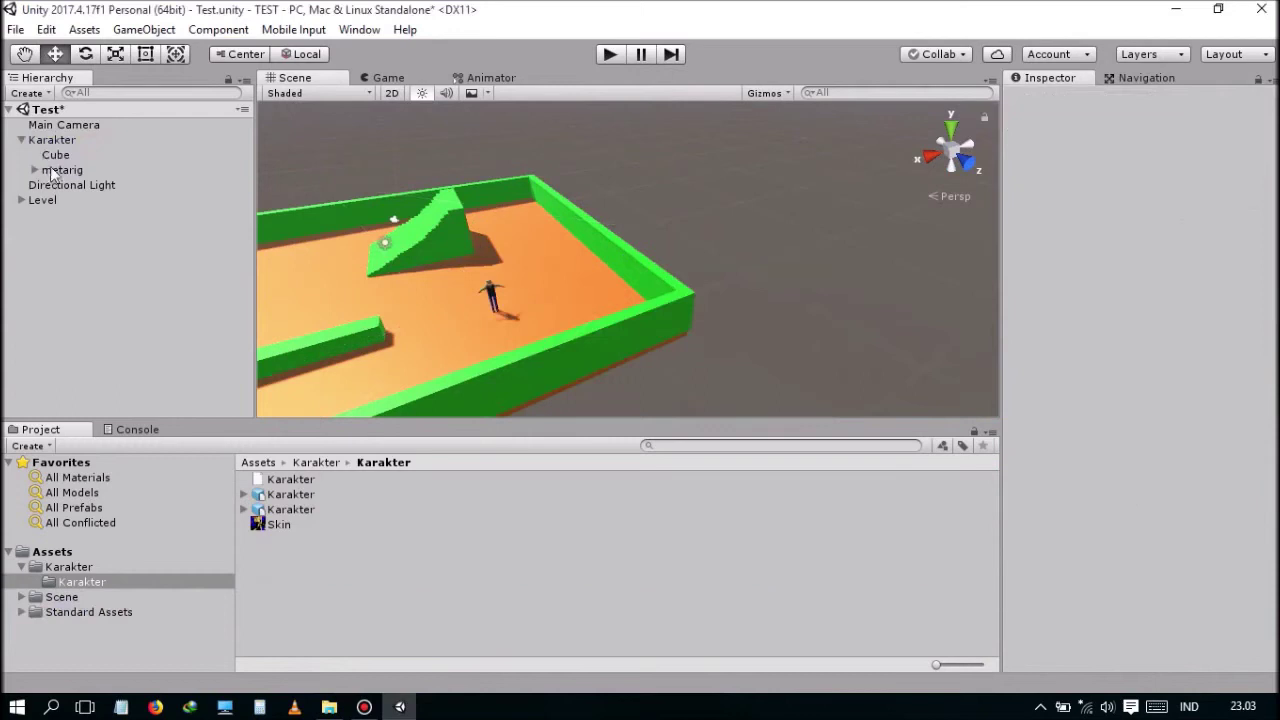
# Step: Frame the character and confirm only Cube and metarig remain under Karakter
pyautogui.click(55, 171)
pyautogui.click(55, 155)
pyautogui.press('f')
pyautogui.moveTo(536, 222)
pyautogui.keyDown('alt'); pyautogui.mouseDown()
pyautogui.moveTo(720, 206)
pyautogui.moveTo(800, 230)
pyautogui.mouseUp(); pyautogui.keyUp('alt')
pyautogui.click(62, 170)
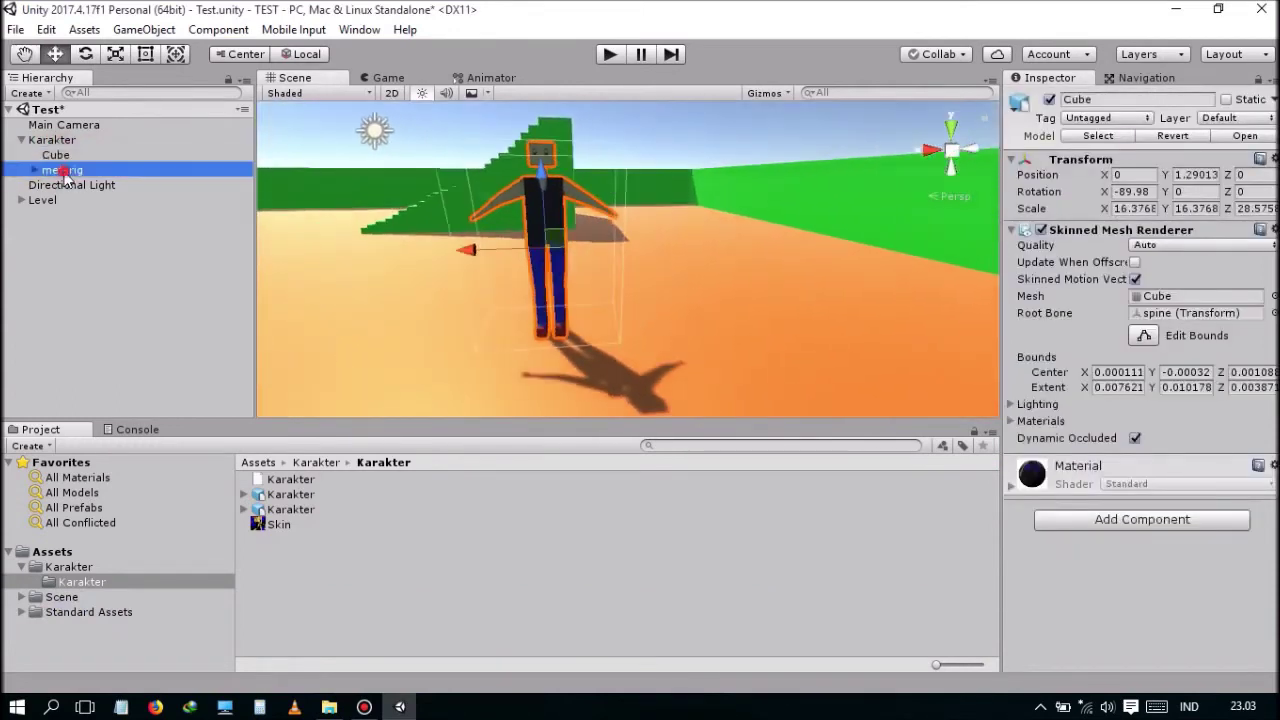
pyautogui.click(21, 140)
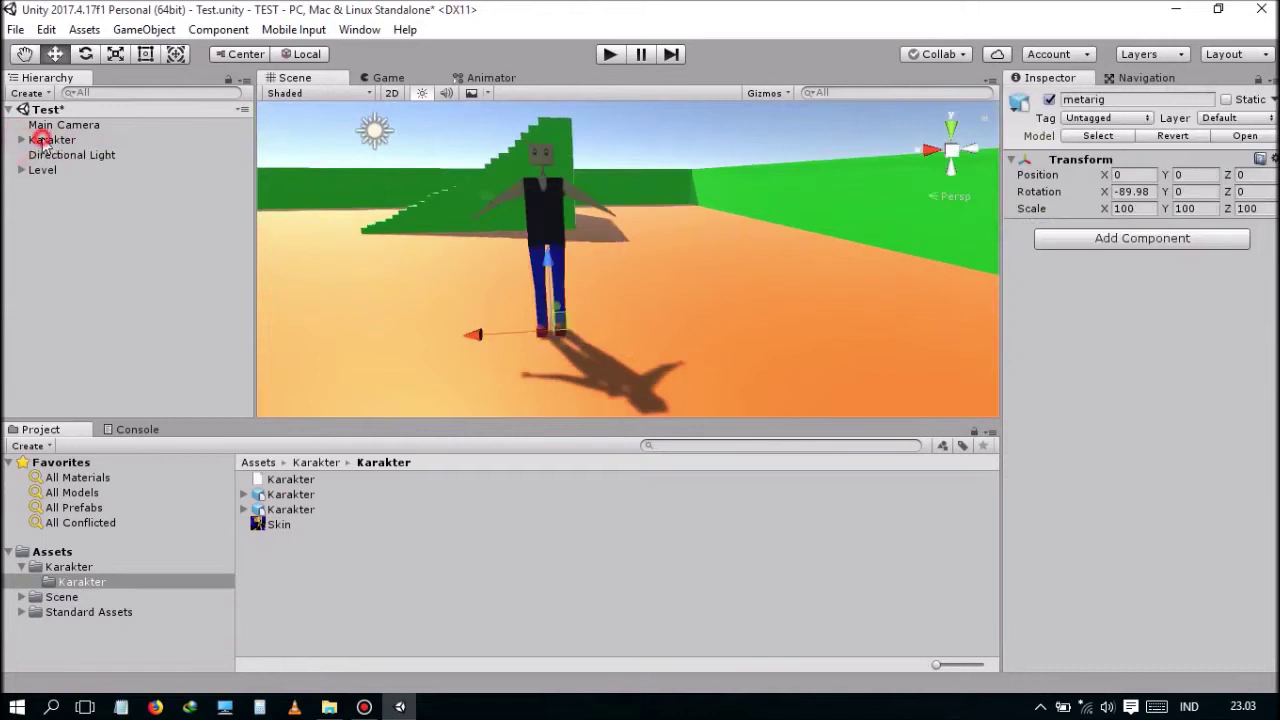
pyautogui.click(50, 140)
pyautogui.moveTo(507, 238); pyautogui.dragTo(580, 235, button='middle')
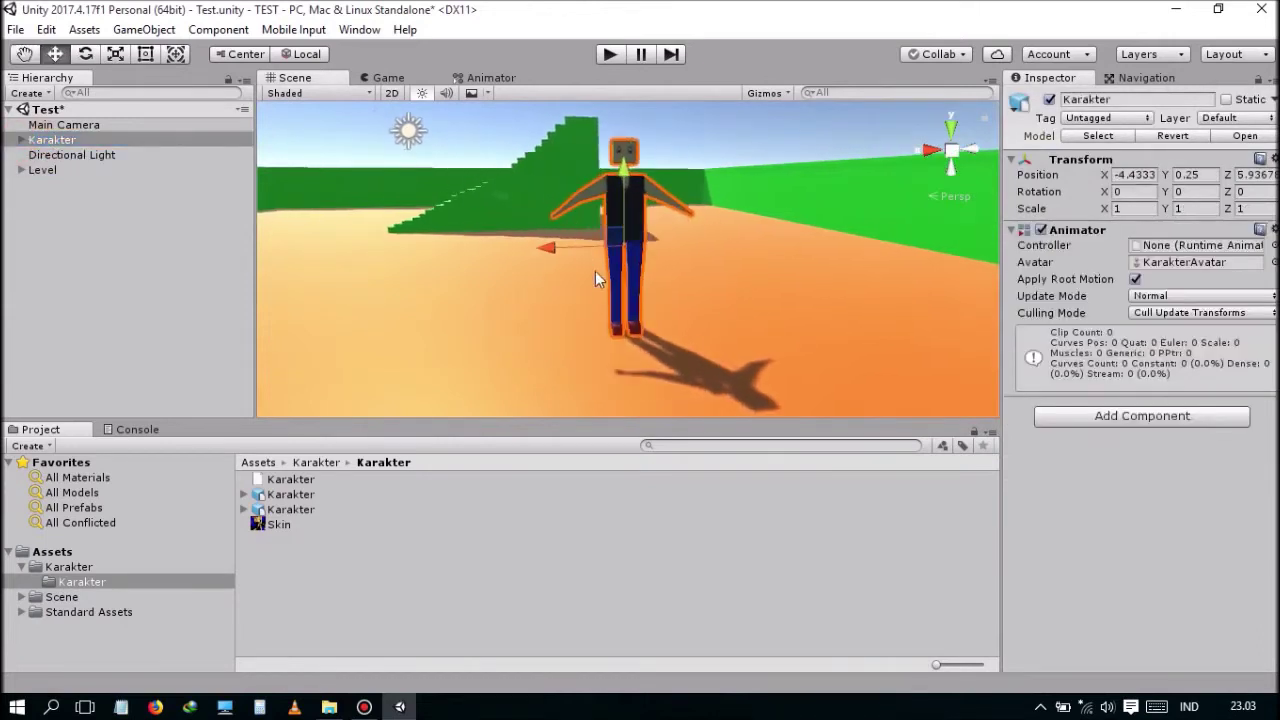
pyautogui.moveTo(664, 327)
pyautogui.mouseDown(button='middle')
pyautogui.moveTo(660, 317)
pyautogui.moveTo(658, 345)
pyautogui.mouseUp(button='middle')
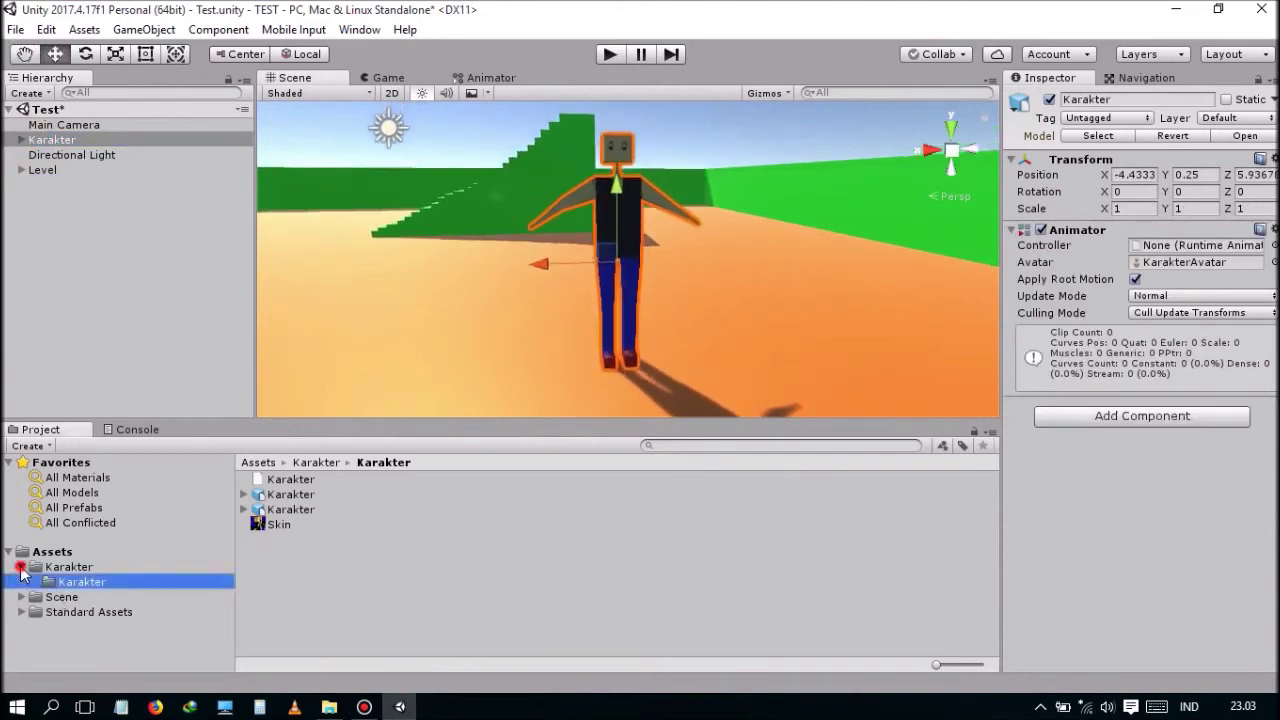
# Step: Assign ThirdPersonAnimatorController as the Controller of Karakter's Animator
pyautogui.click(21, 567)
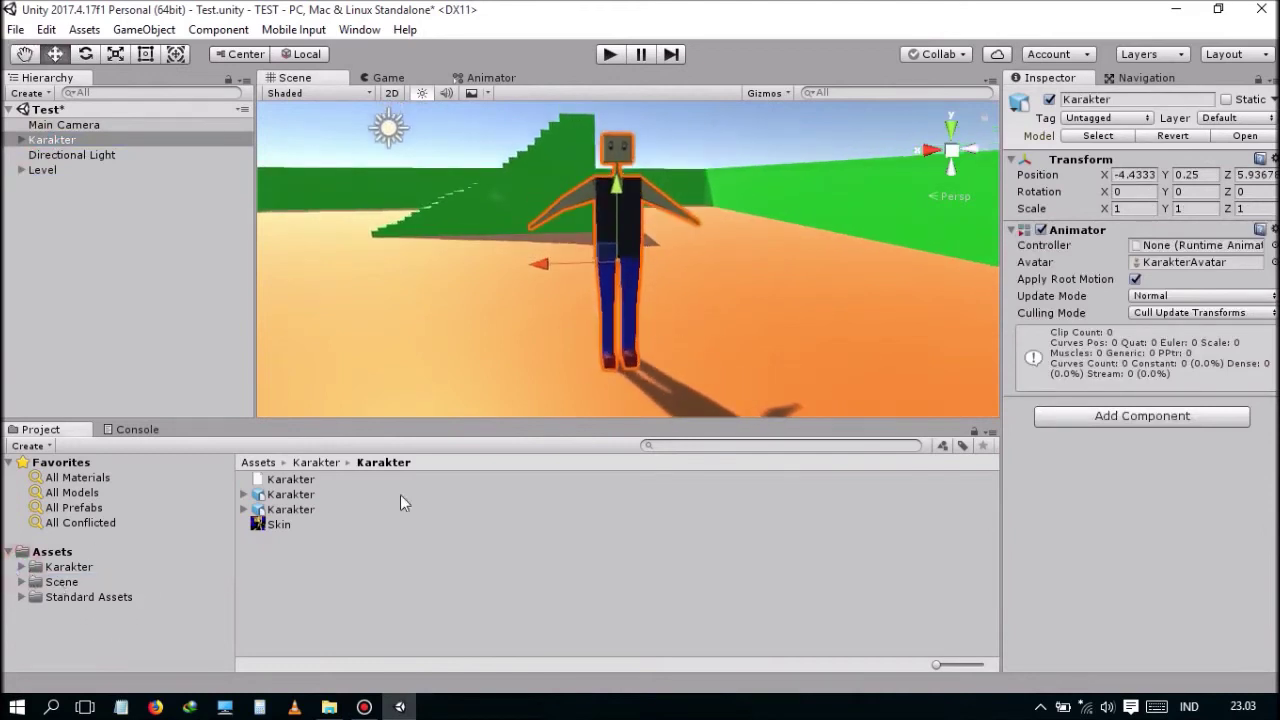
pyautogui.click(1274, 245)
pyautogui.doubleClick(165, 95)
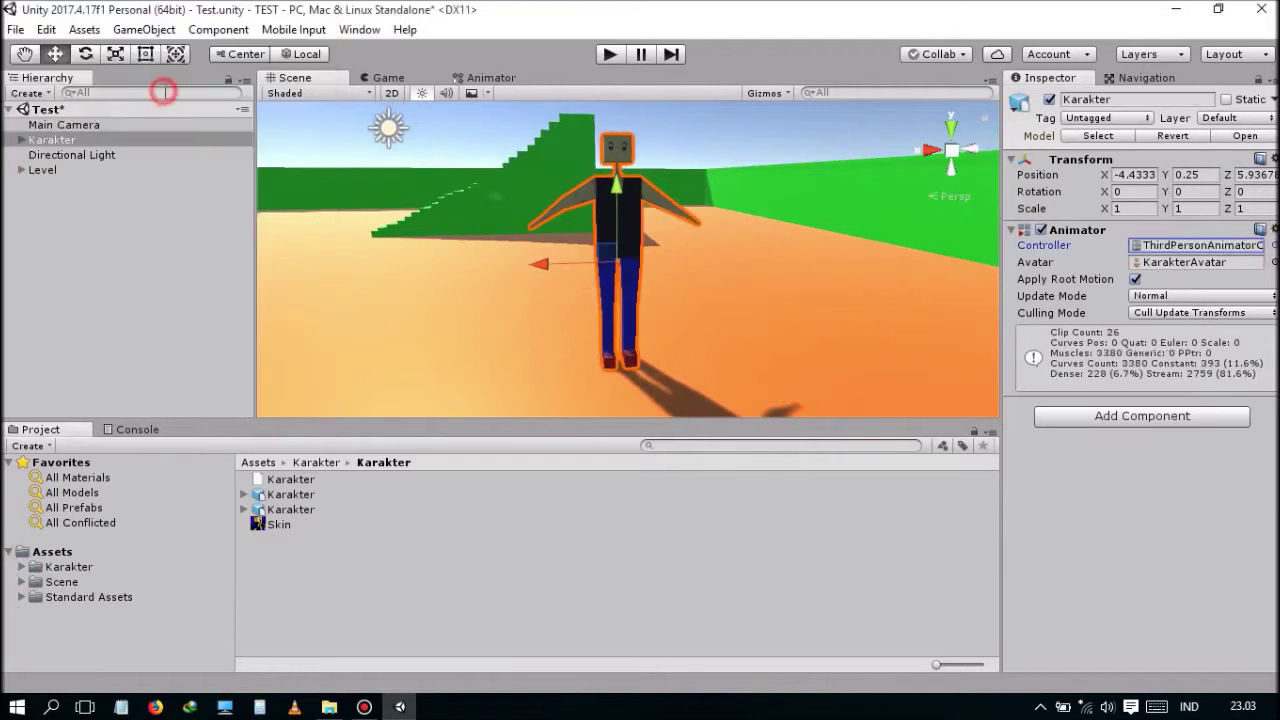
# Step: Browse the project to Standard Assets/Characters/ThirdPersonCharacter/Prefabs
pyautogui.click(1176, 248)
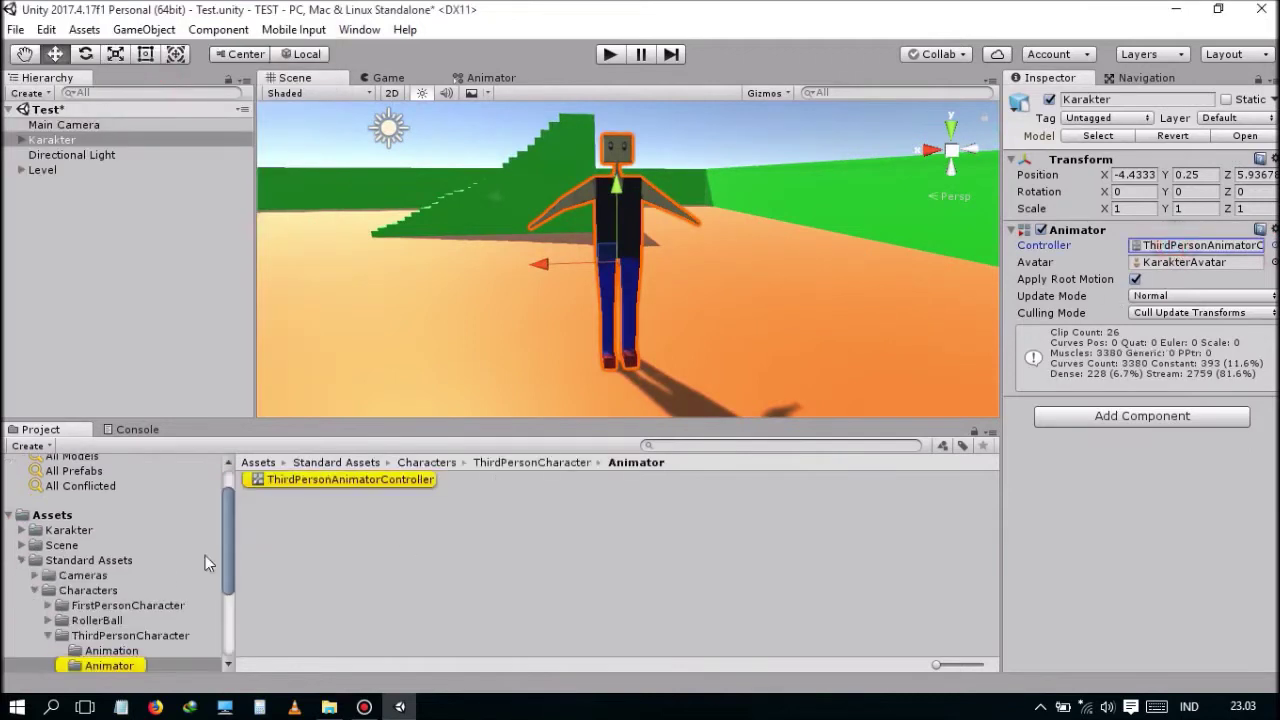
pyautogui.click(47, 636)
pyautogui.click(101, 605)
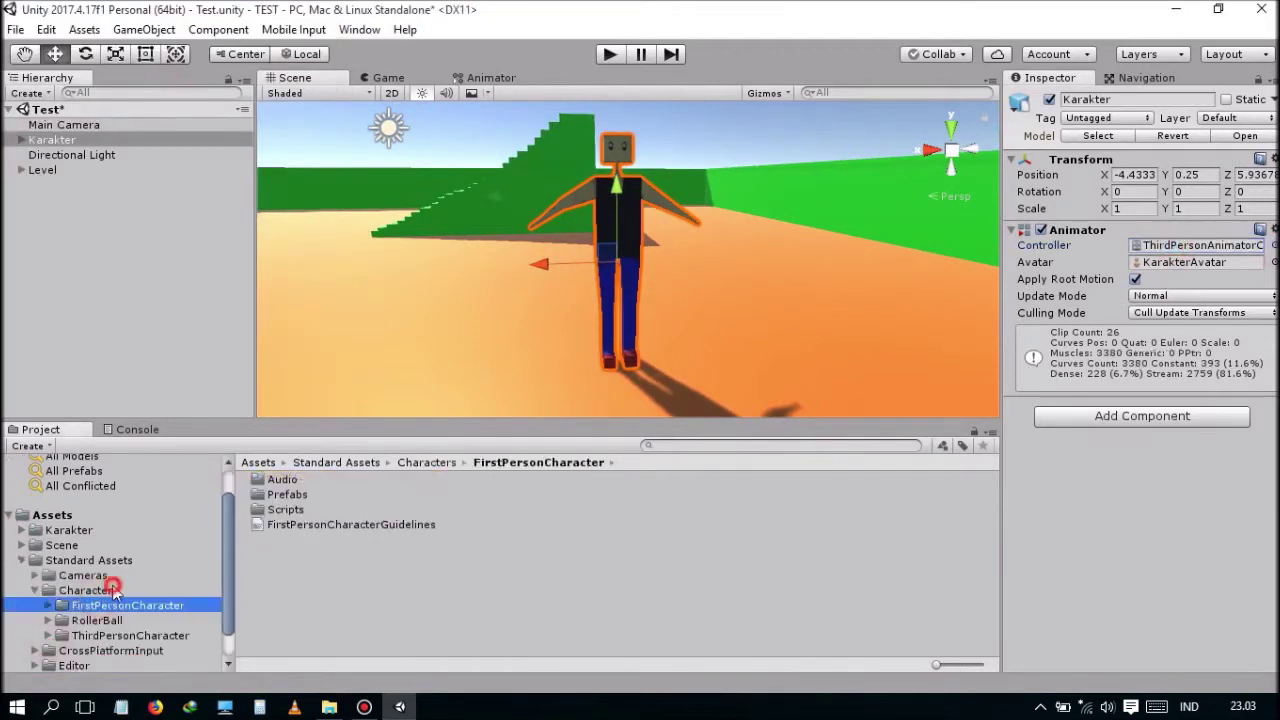
pyautogui.click(113, 589)
pyautogui.doubleClick(313, 509)
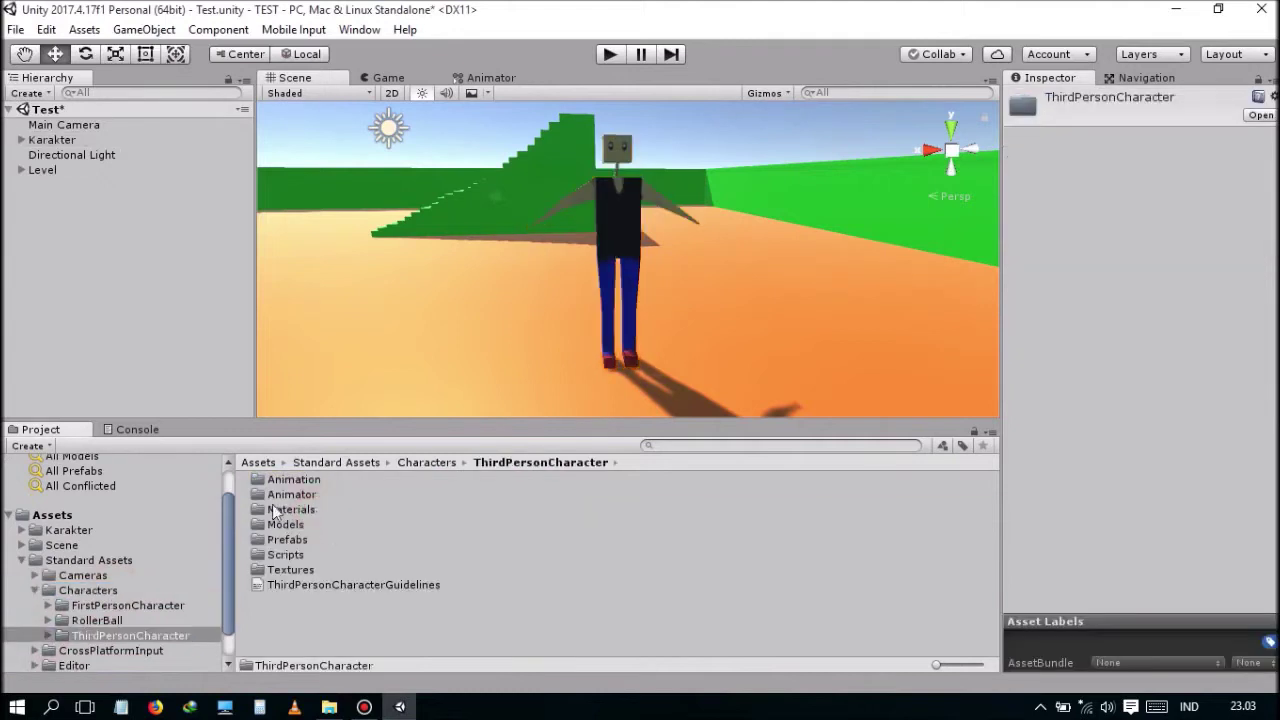
pyautogui.doubleClick(295, 495)
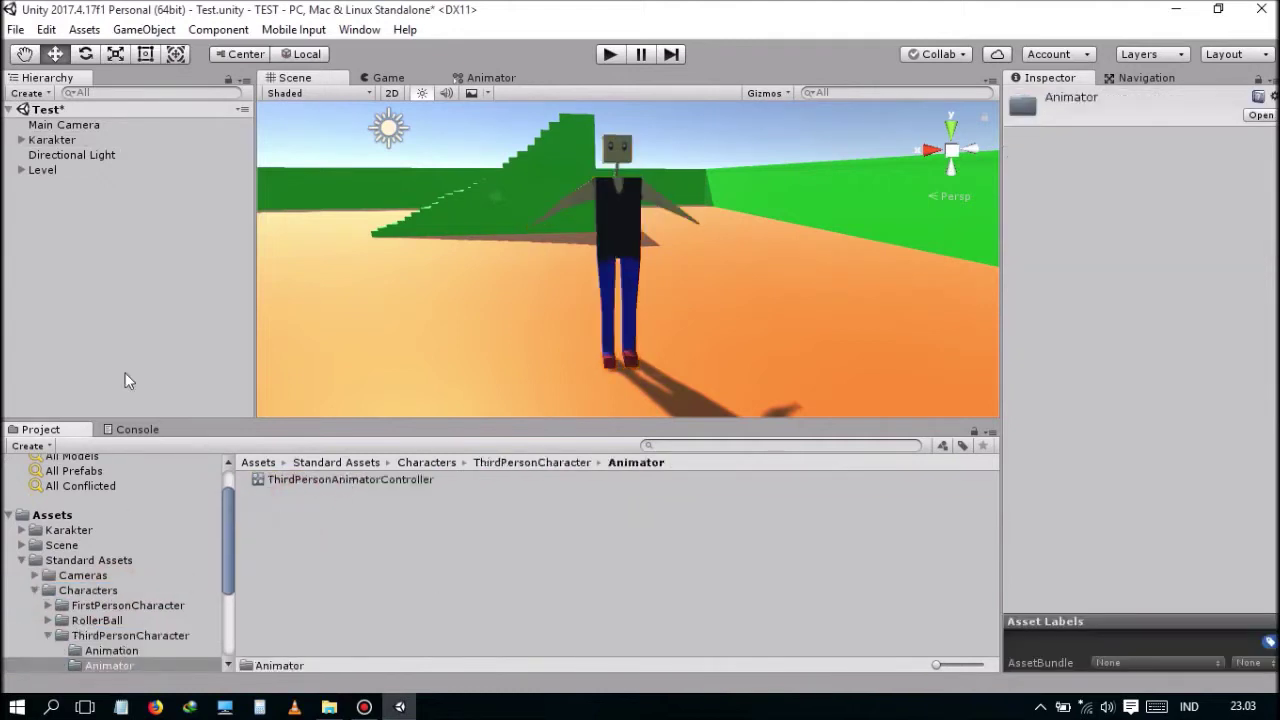
pyautogui.click(55, 140)
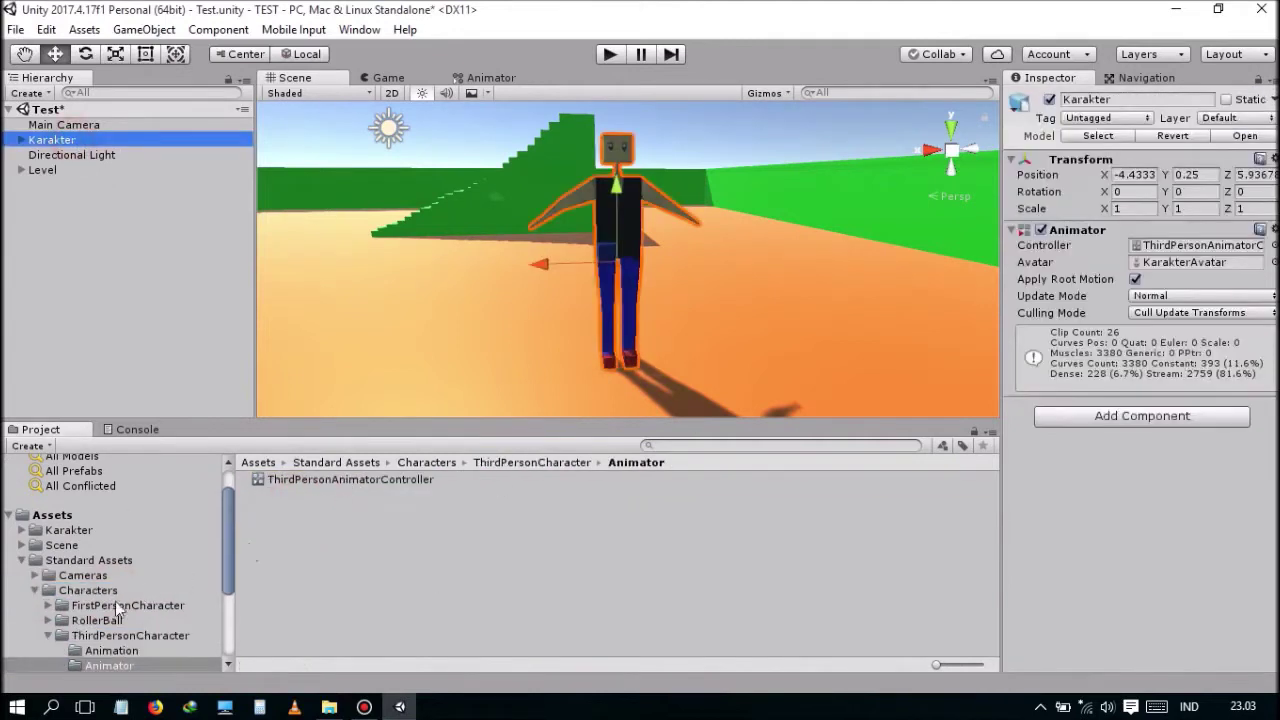
pyautogui.scroll(-3, 117, 608)
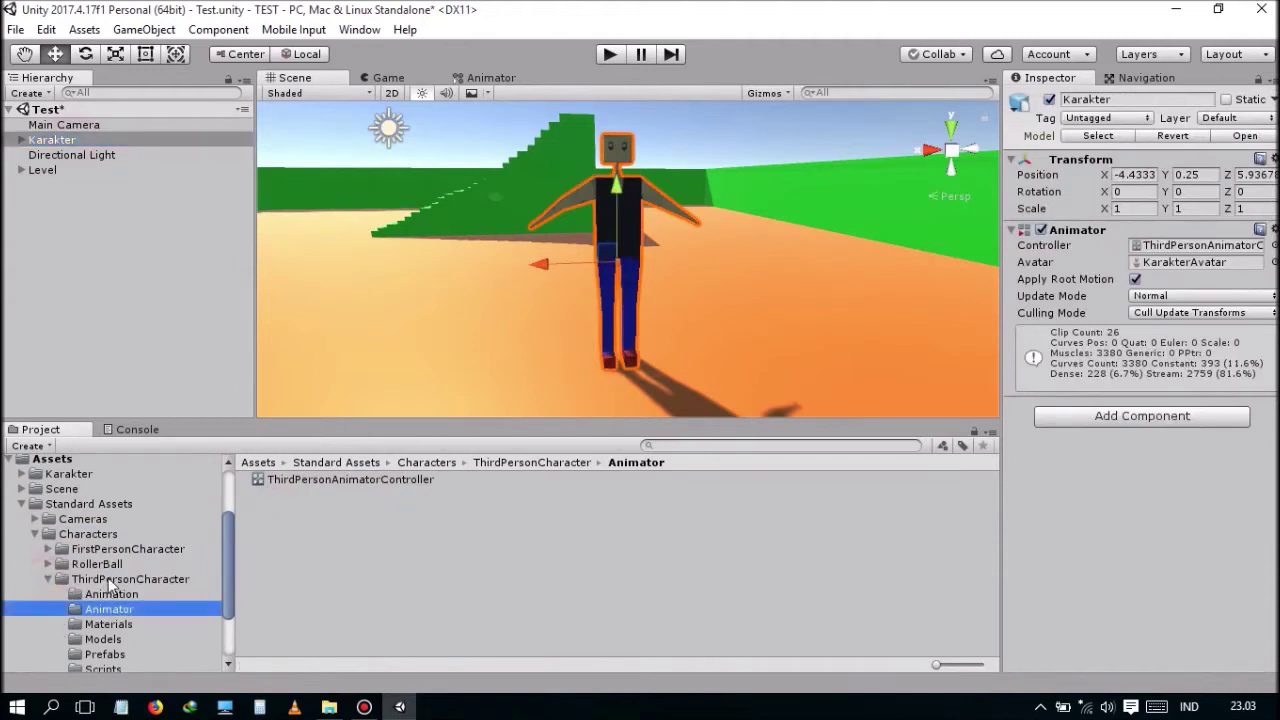
pyautogui.click(110, 580)
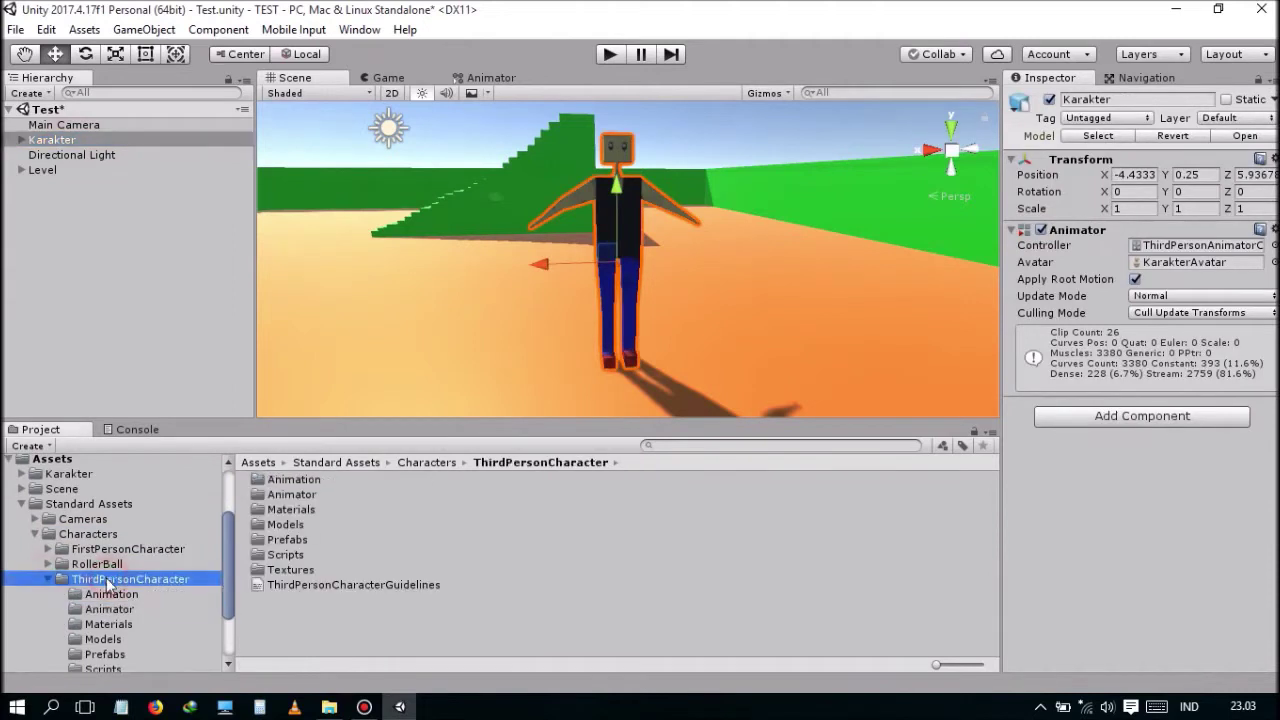
pyautogui.click(287, 541)
pyautogui.doubleClick(287, 541)
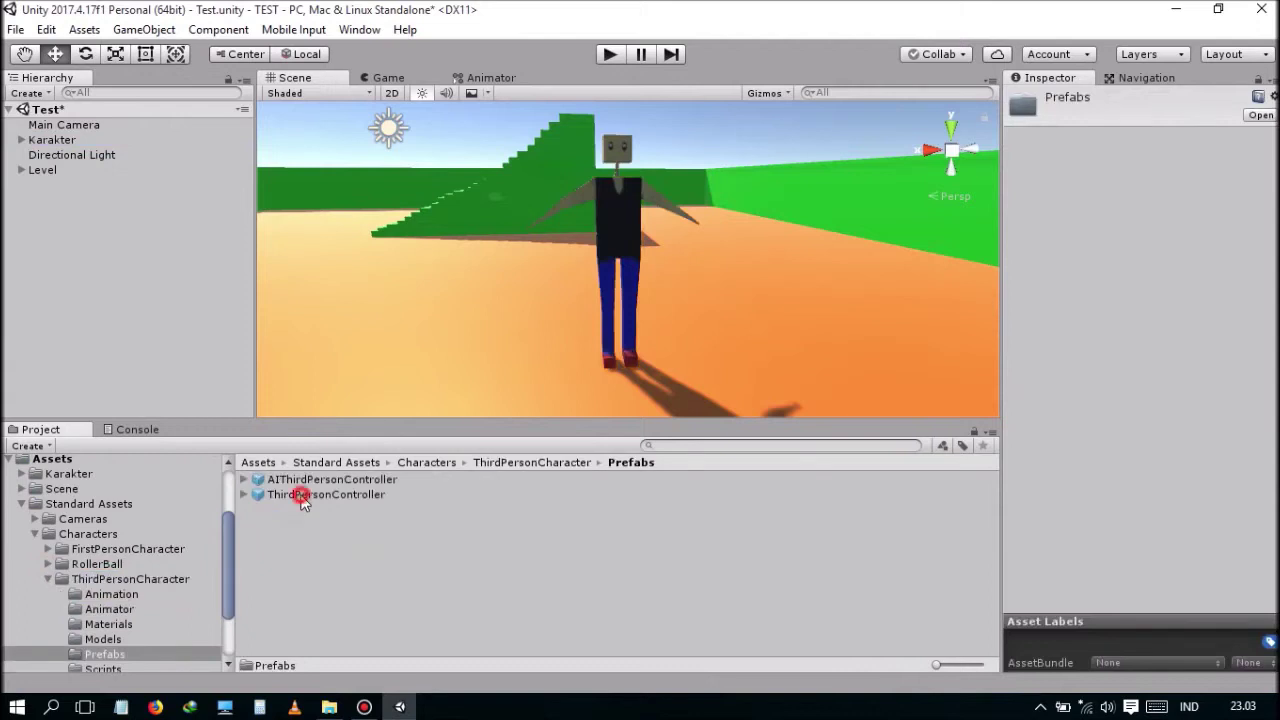
pyautogui.click(302, 496)
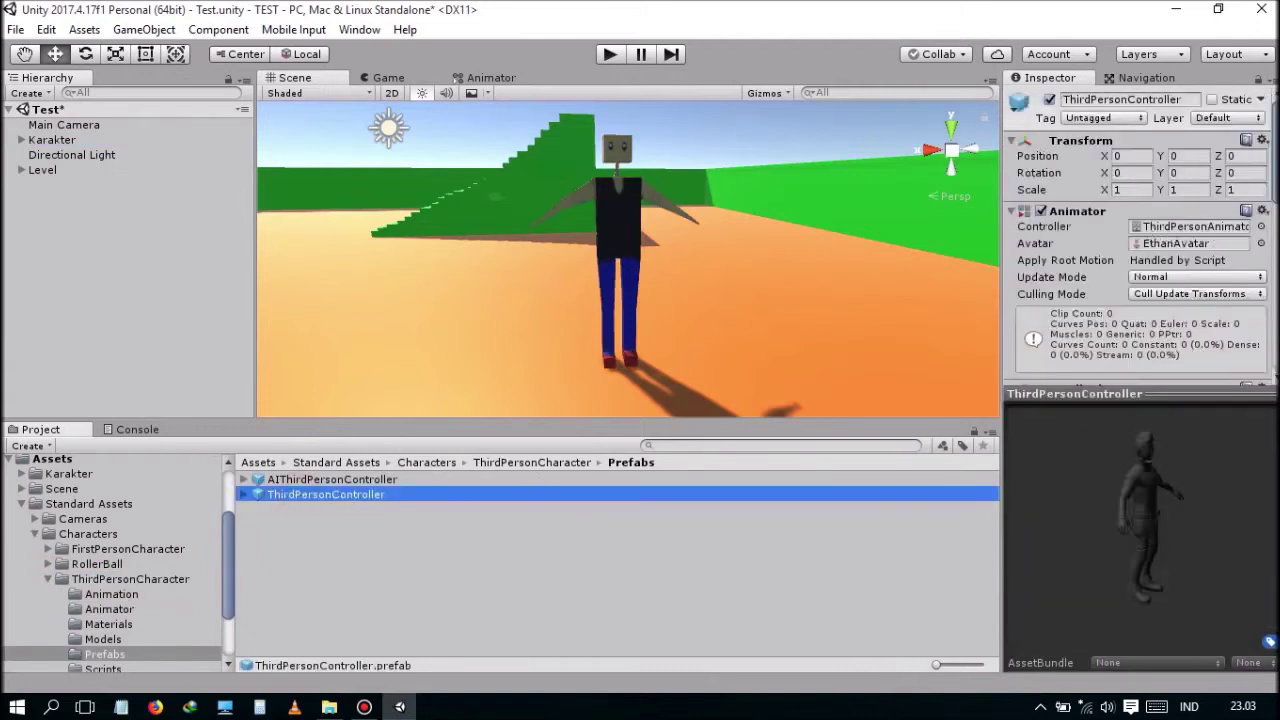
pyautogui.scroll(-10, 1140, 240)
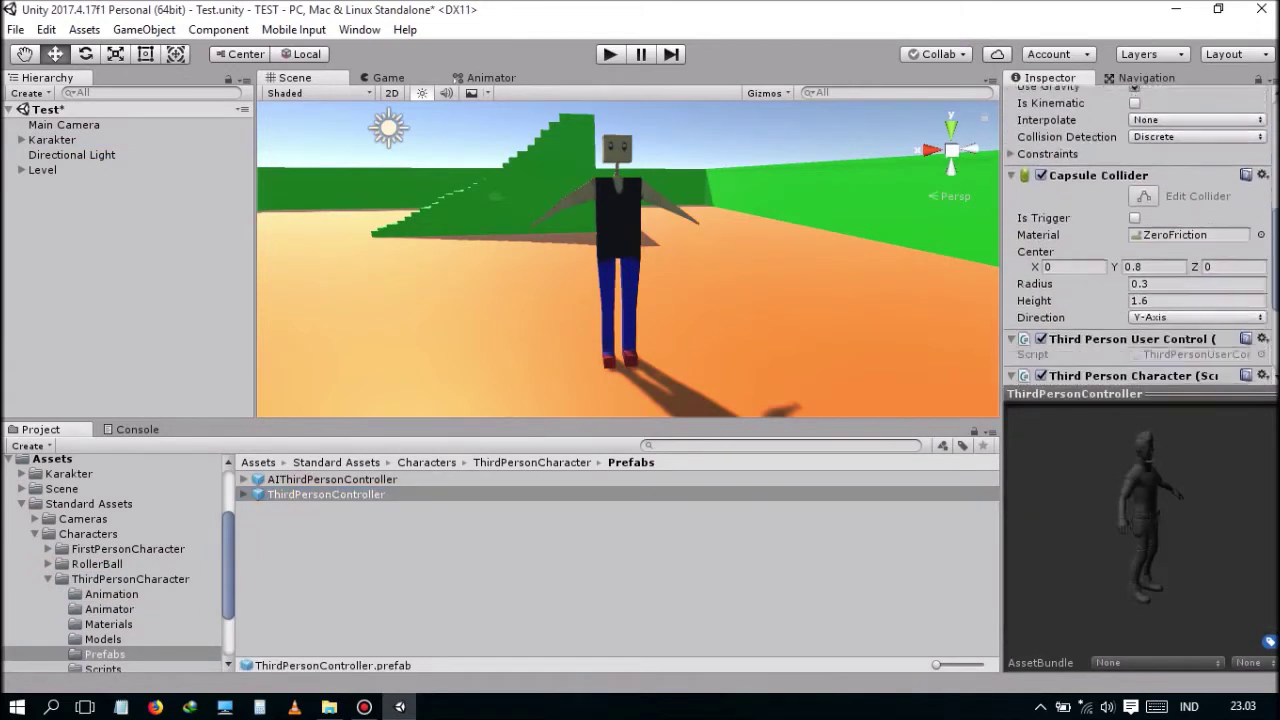
pyautogui.scroll(-5, 1140, 240)
pyautogui.scroll(7, 1140, 240)
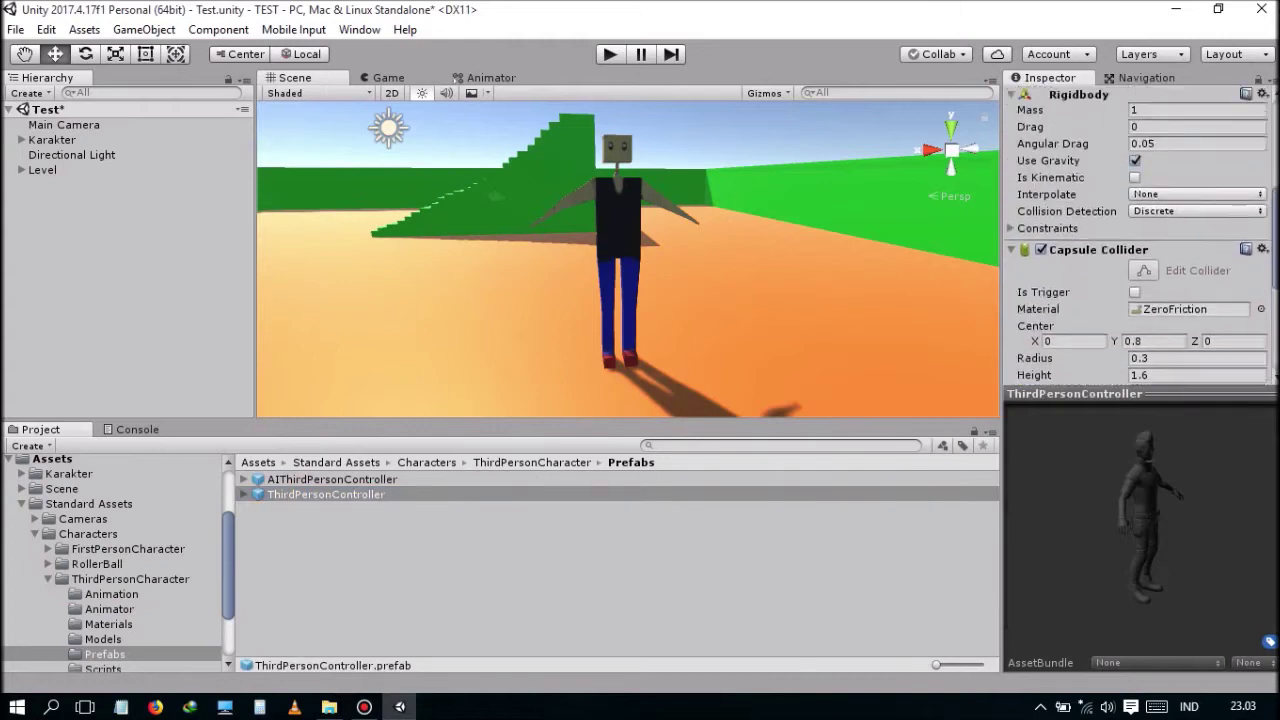
pyautogui.scroll(-5, 1162, 279)
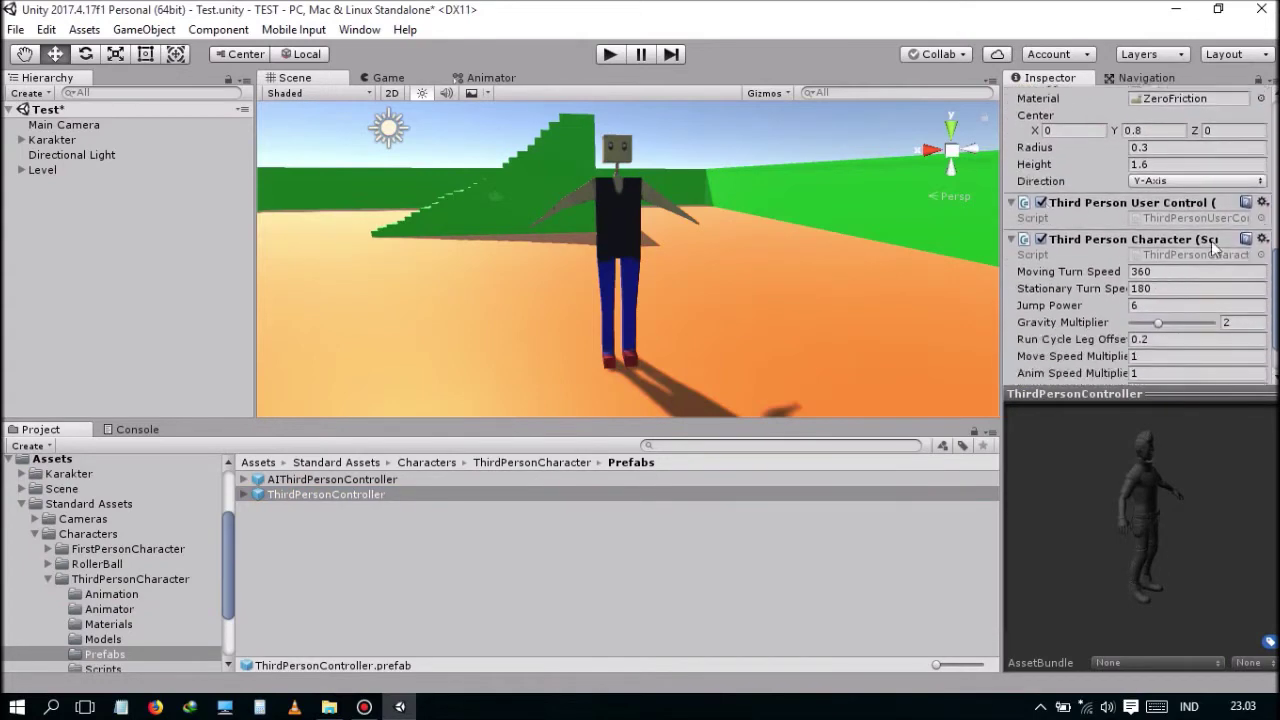
pyautogui.scroll(5, 1140, 240)
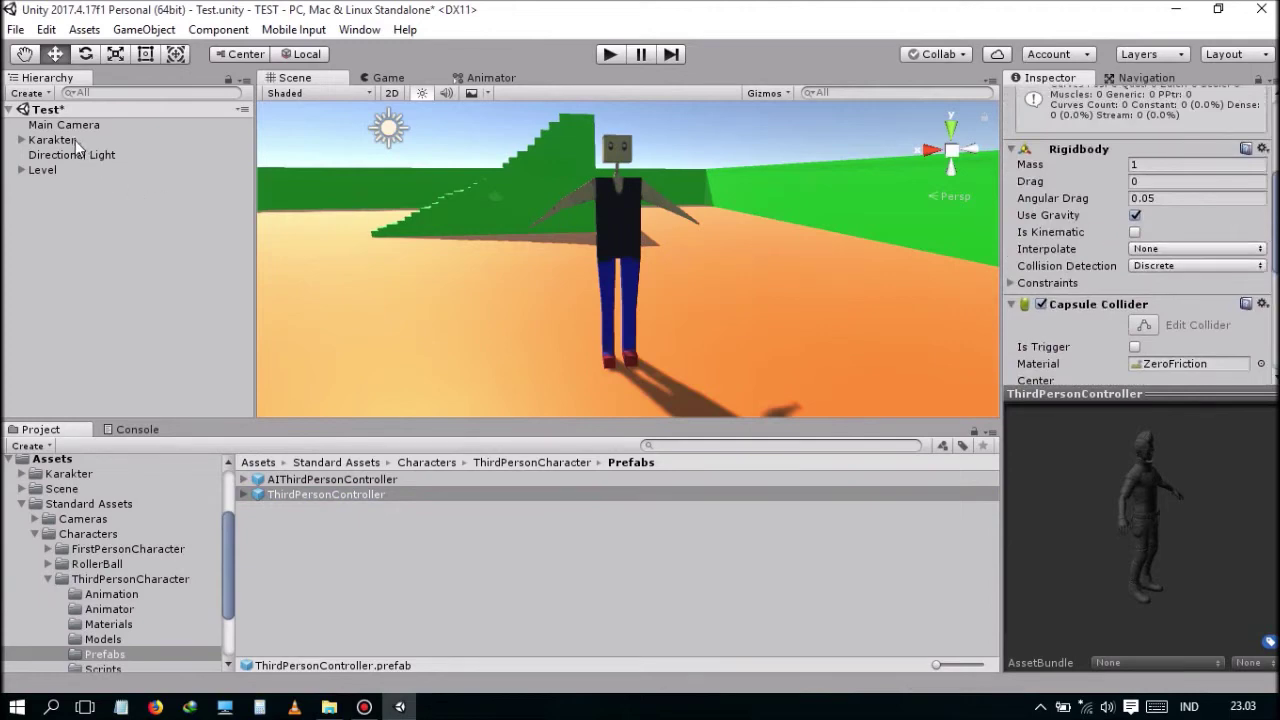
pyautogui.scroll(-3, 1140, 240)
pyautogui.scroll(2, 1140, 240)
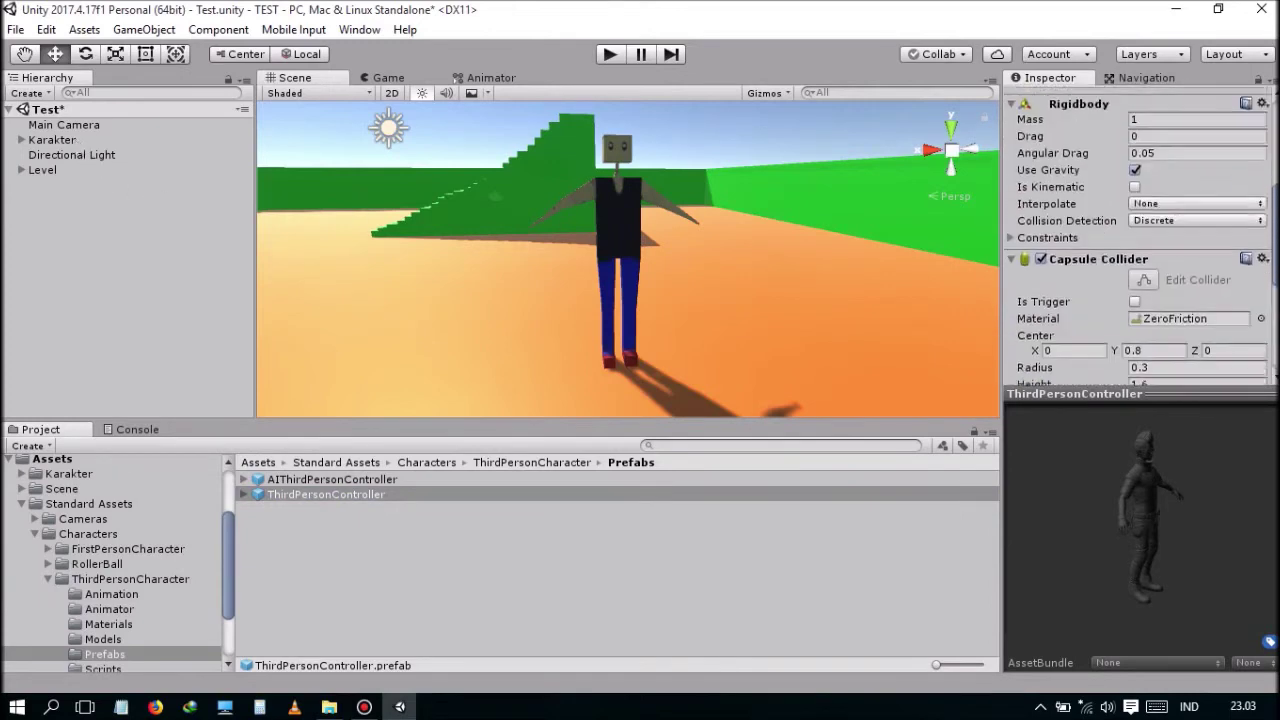
pyautogui.click(47, 142)
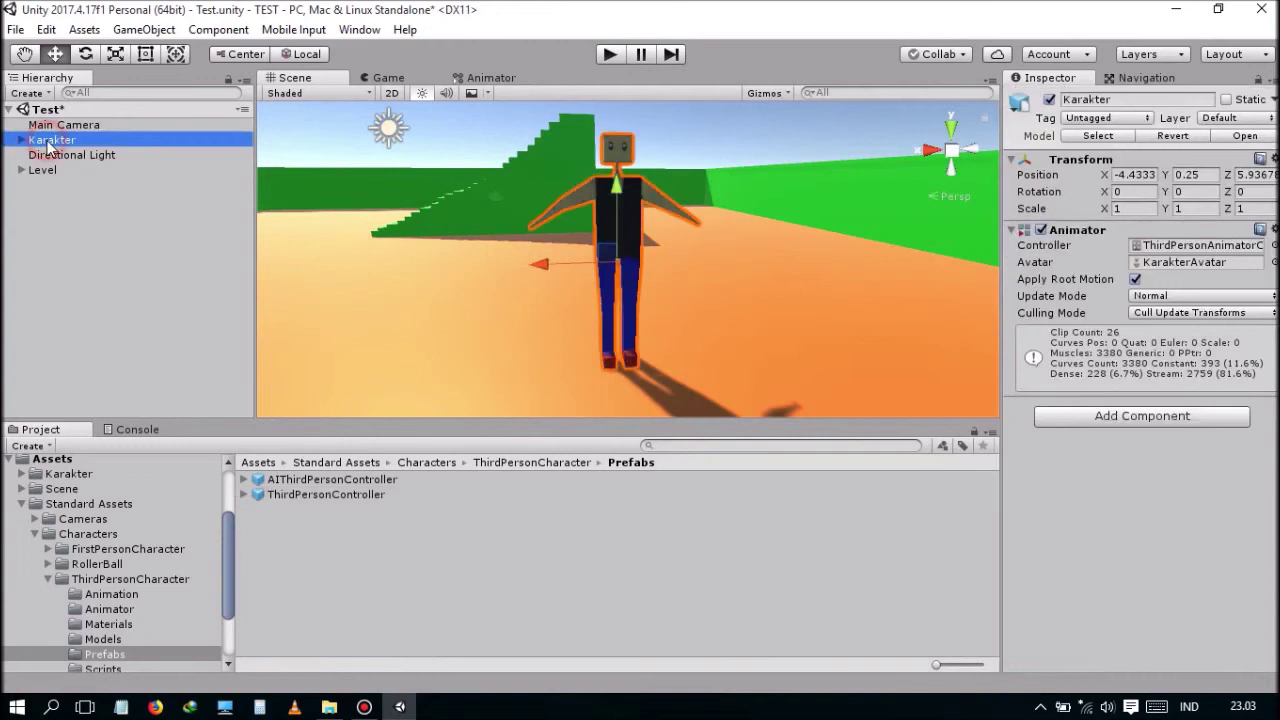
# Step: Add a Rigidbody to Karakter, then add and undo a stray Camera component
pyautogui.click(1228, 420)
pyautogui.write('ri')
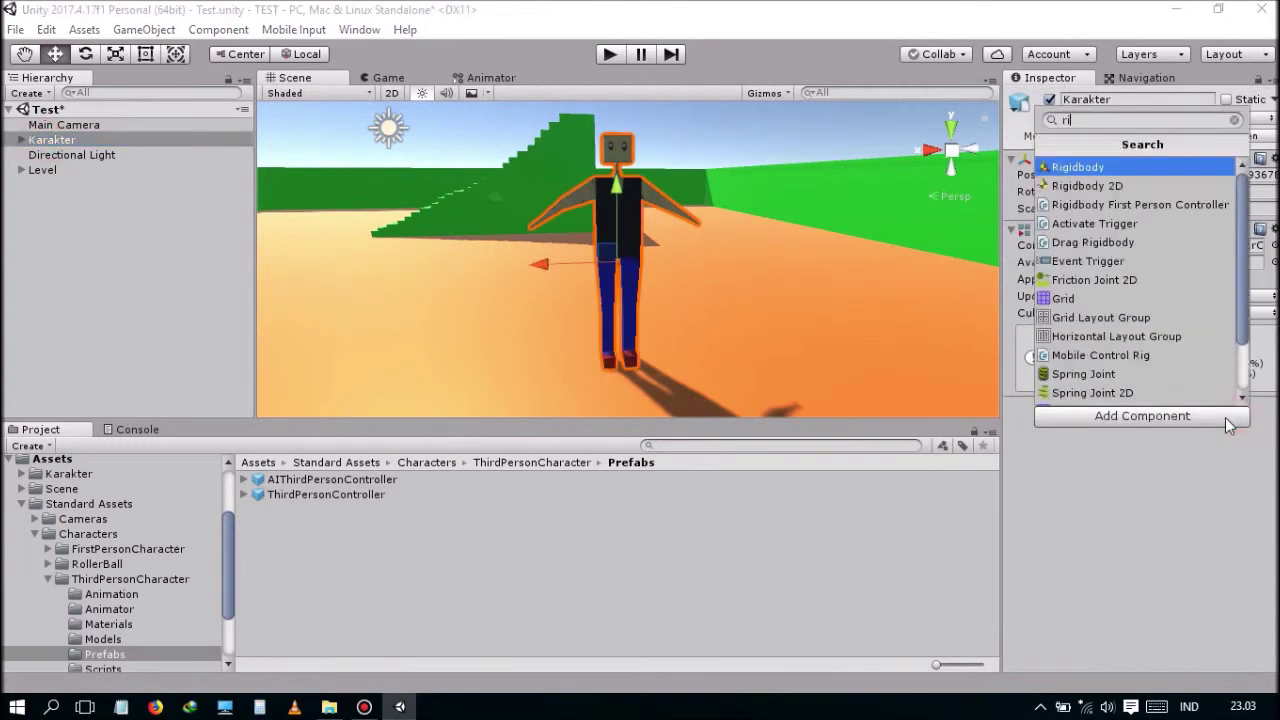
pyautogui.press('Return')
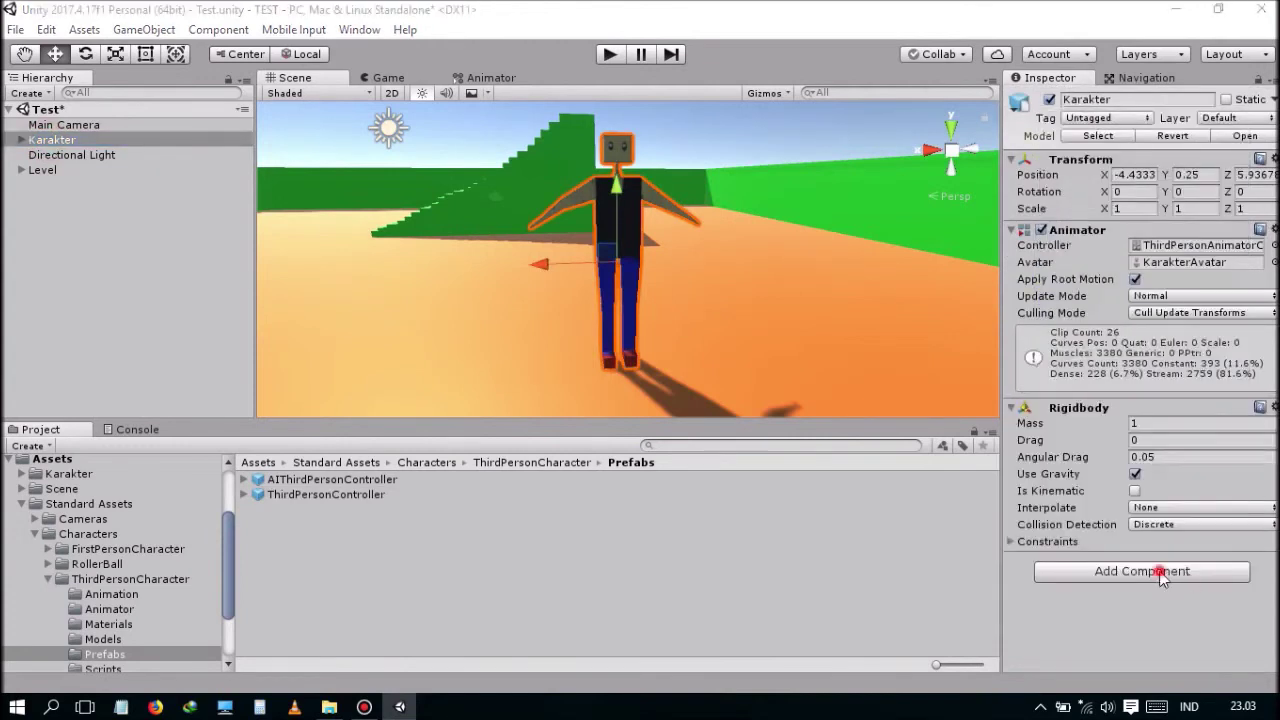
pyautogui.click(1159, 571)
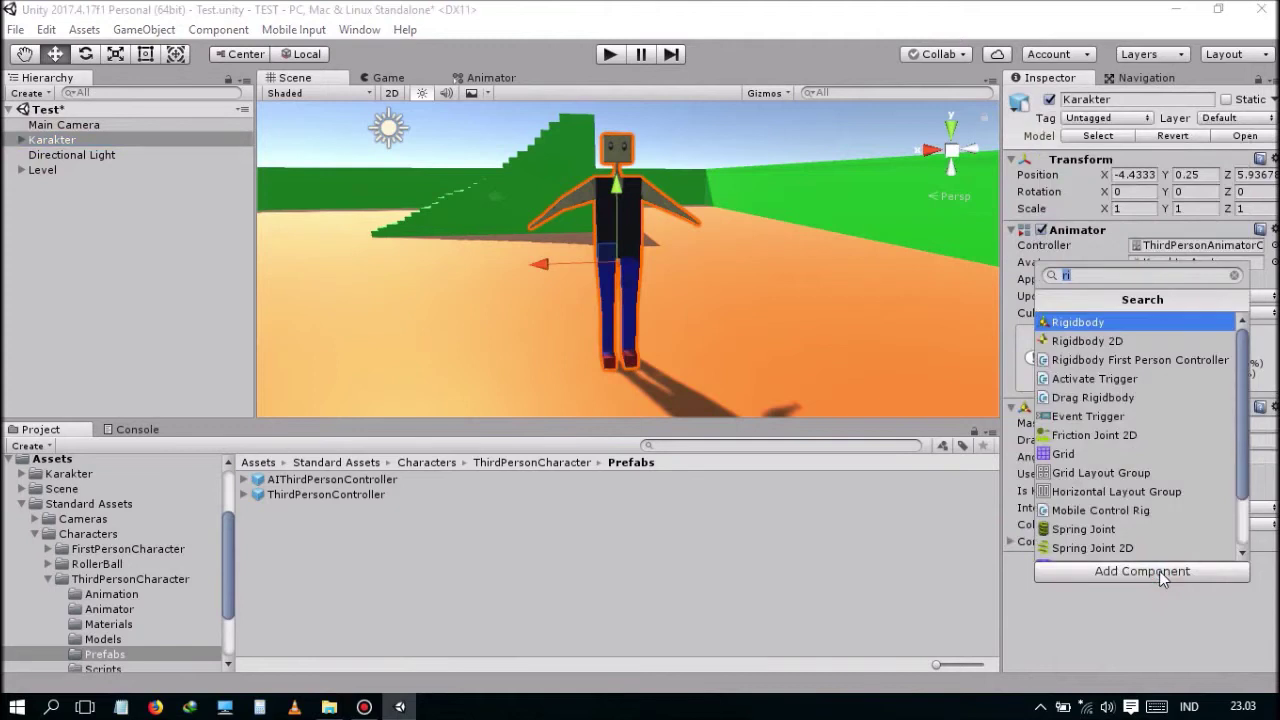
pyautogui.write('camera')
pyautogui.press('Return')
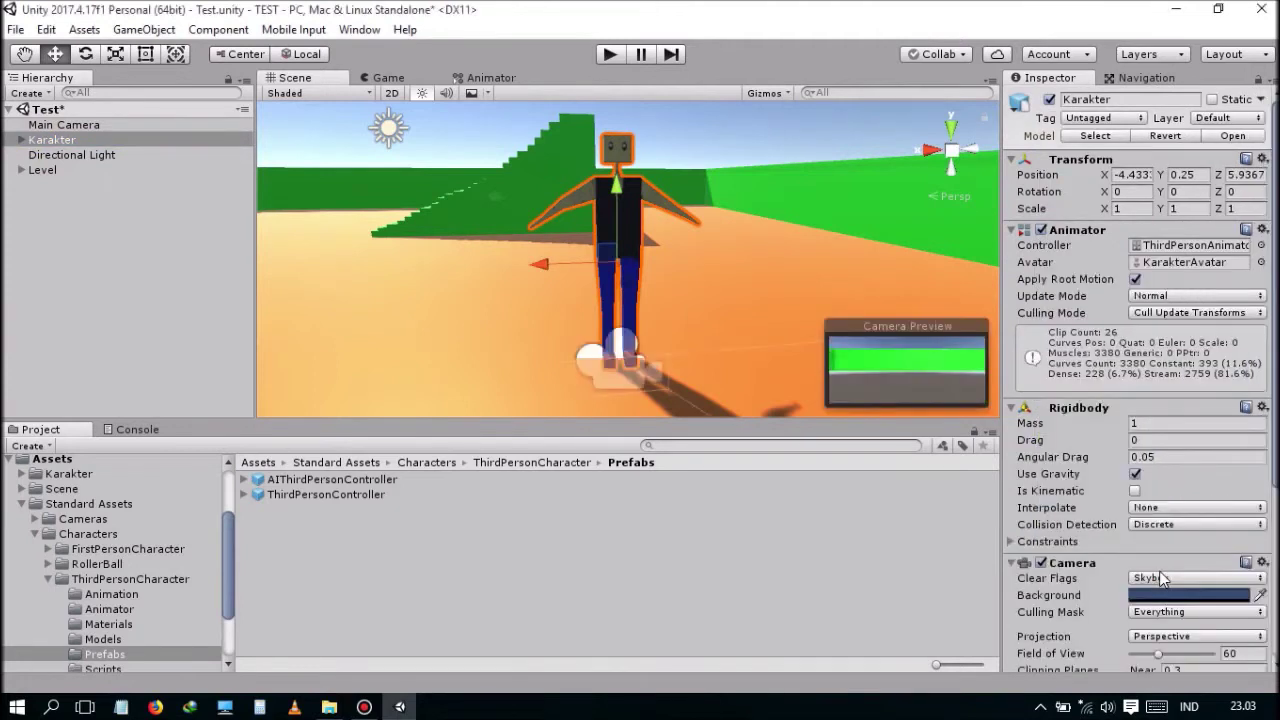
pyautogui.hotkey('ctrl', 'z')
# Step: Add a Capsule Collider component to Karakter
pyautogui.click(1159, 571)
pyautogui.write('ps')
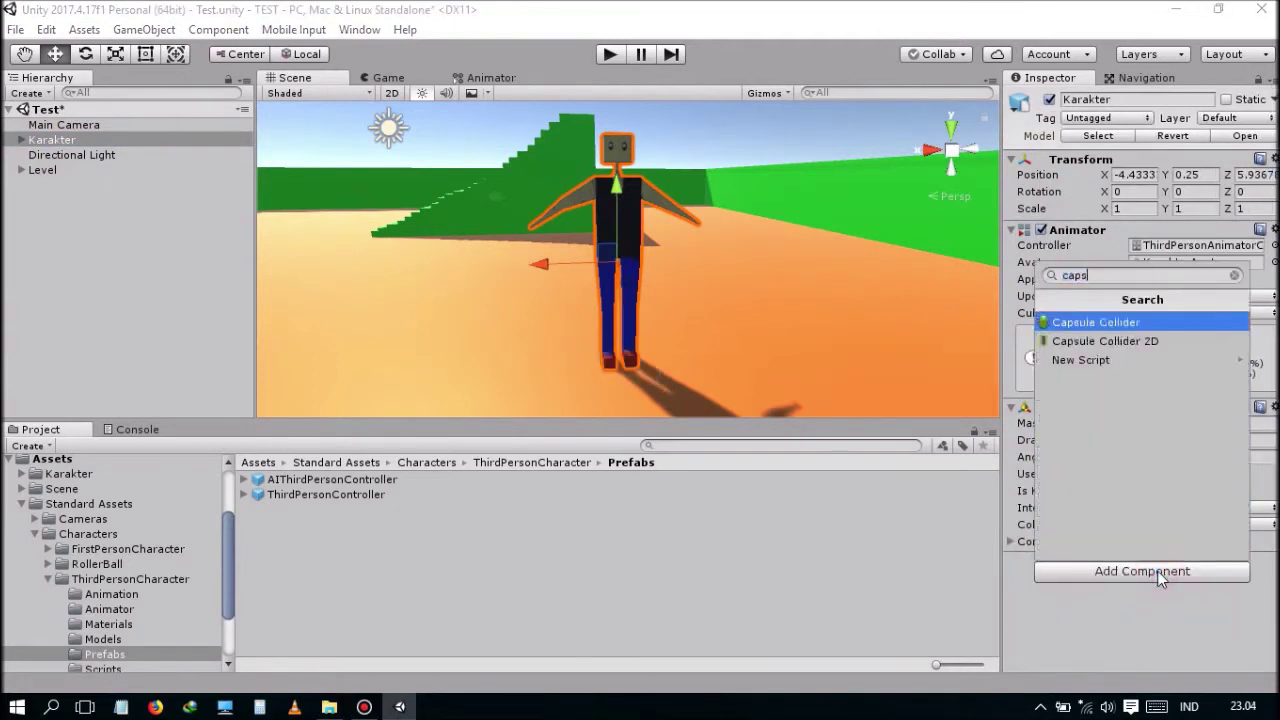
pyautogui.press('Return')
pyautogui.scroll(-3, 1159, 577)
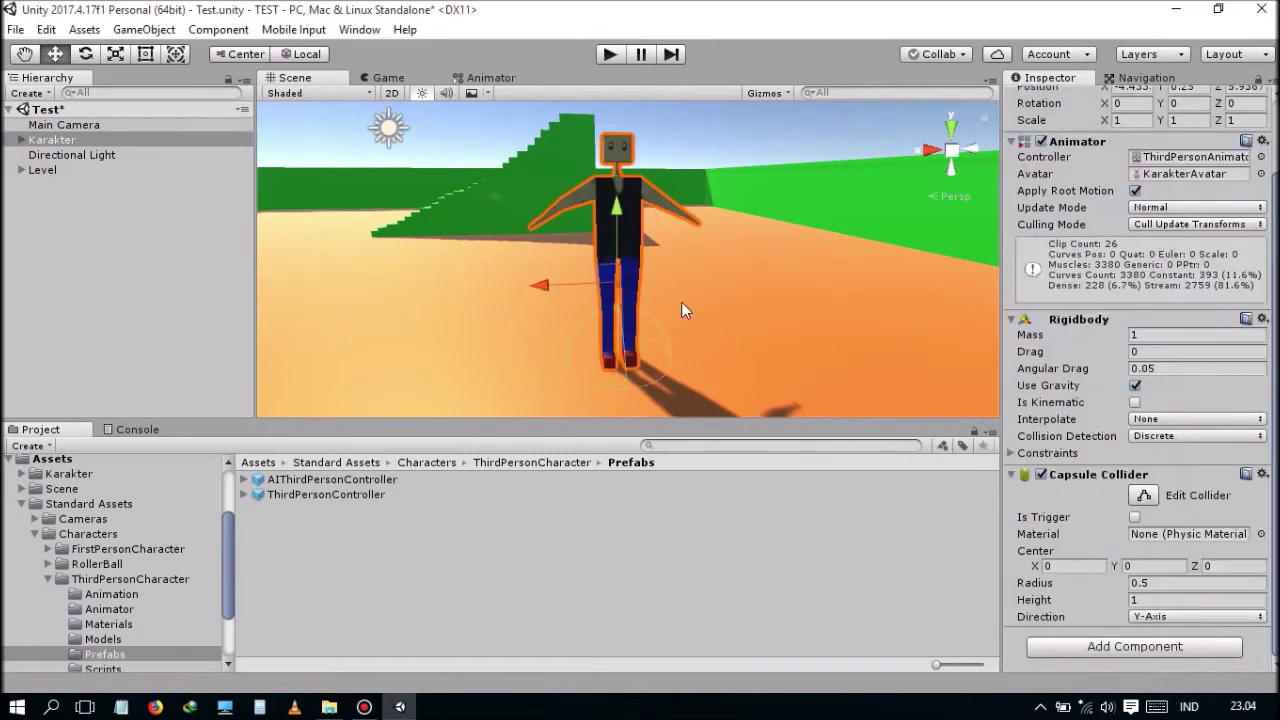
pyautogui.scroll(2, 681, 301)
# Step: Set the Capsule Collider to Center Y 1, Height 2 and Radius 0.25
pyautogui.click(1150, 566)
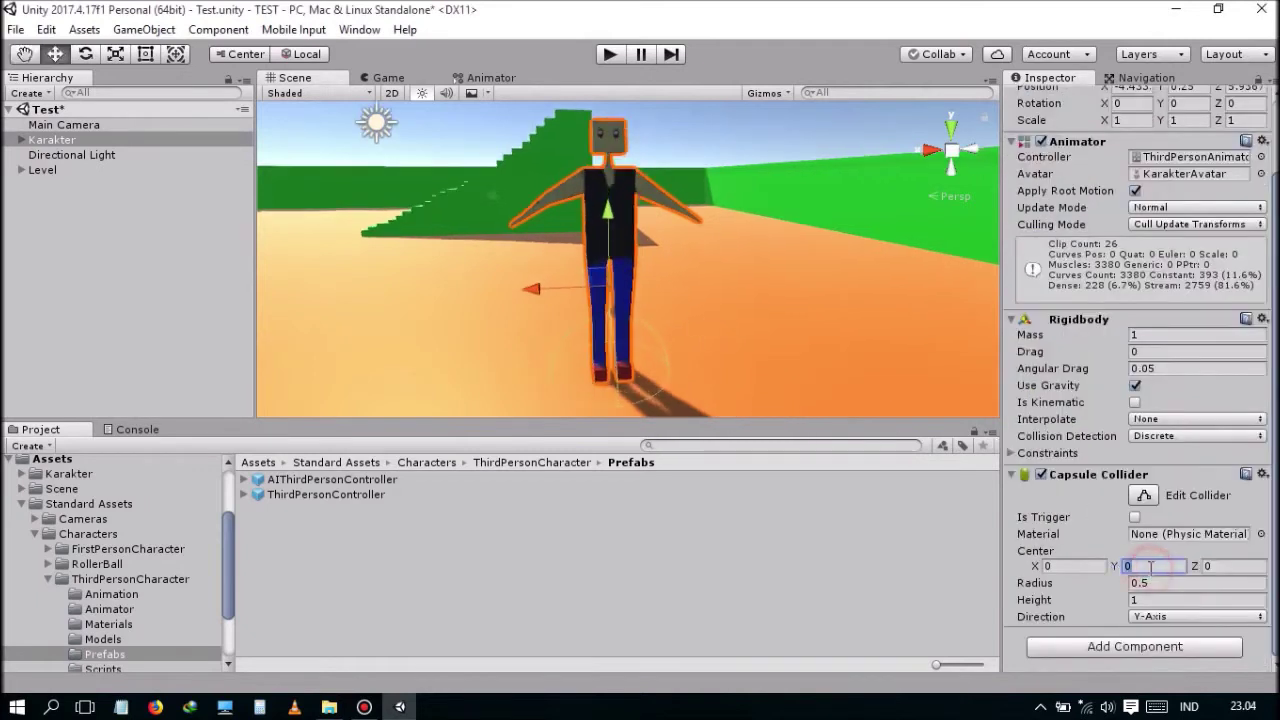
pyautogui.write('1')
pyautogui.click(1162, 600)
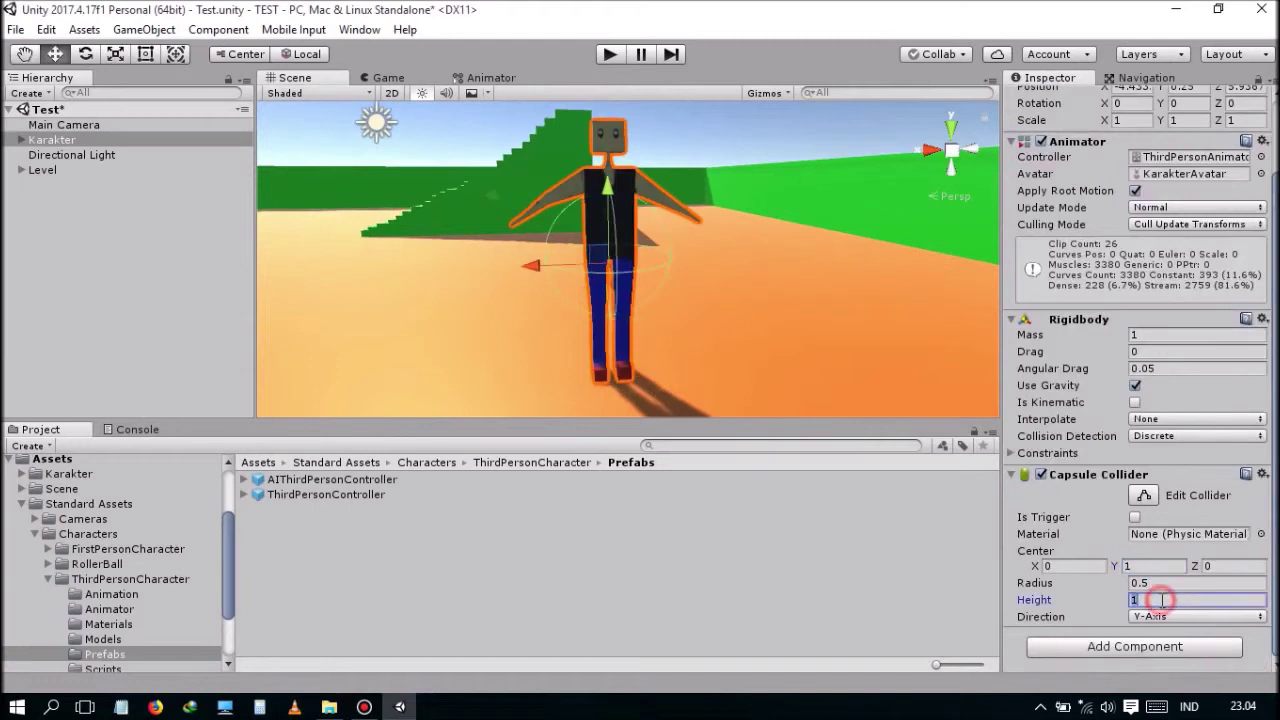
pyautogui.write('2')
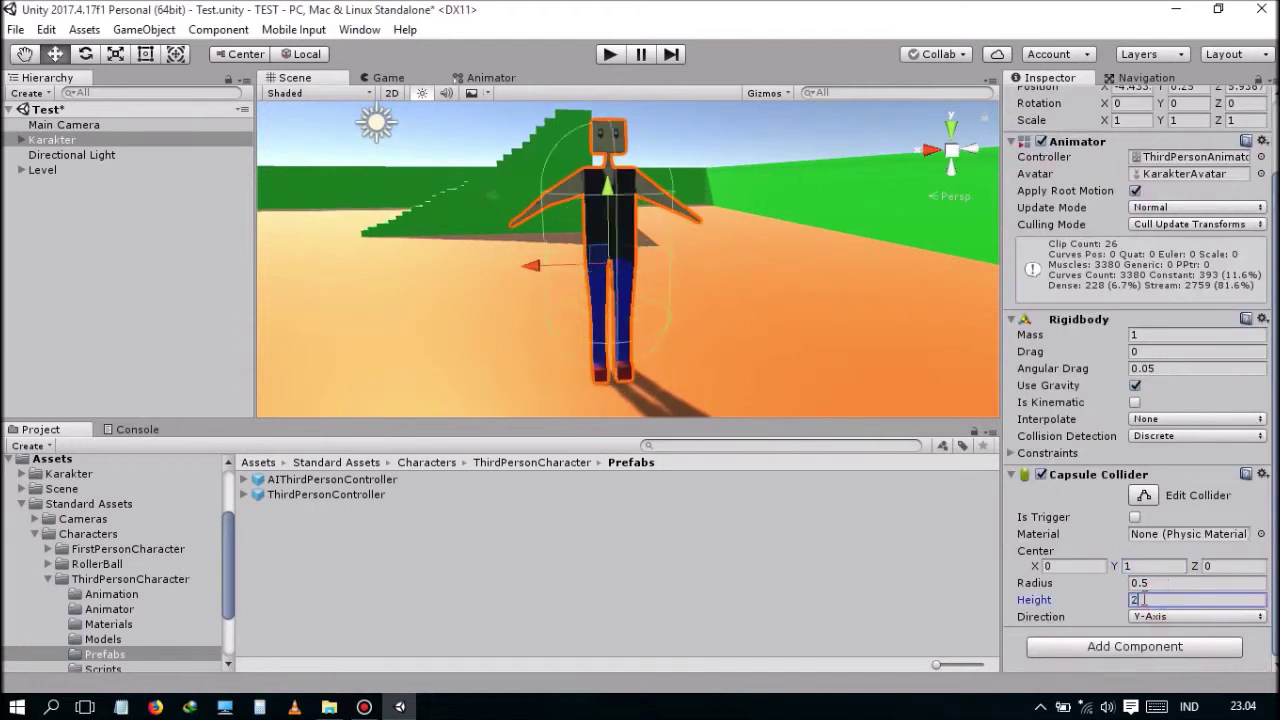
pyautogui.write('.6')
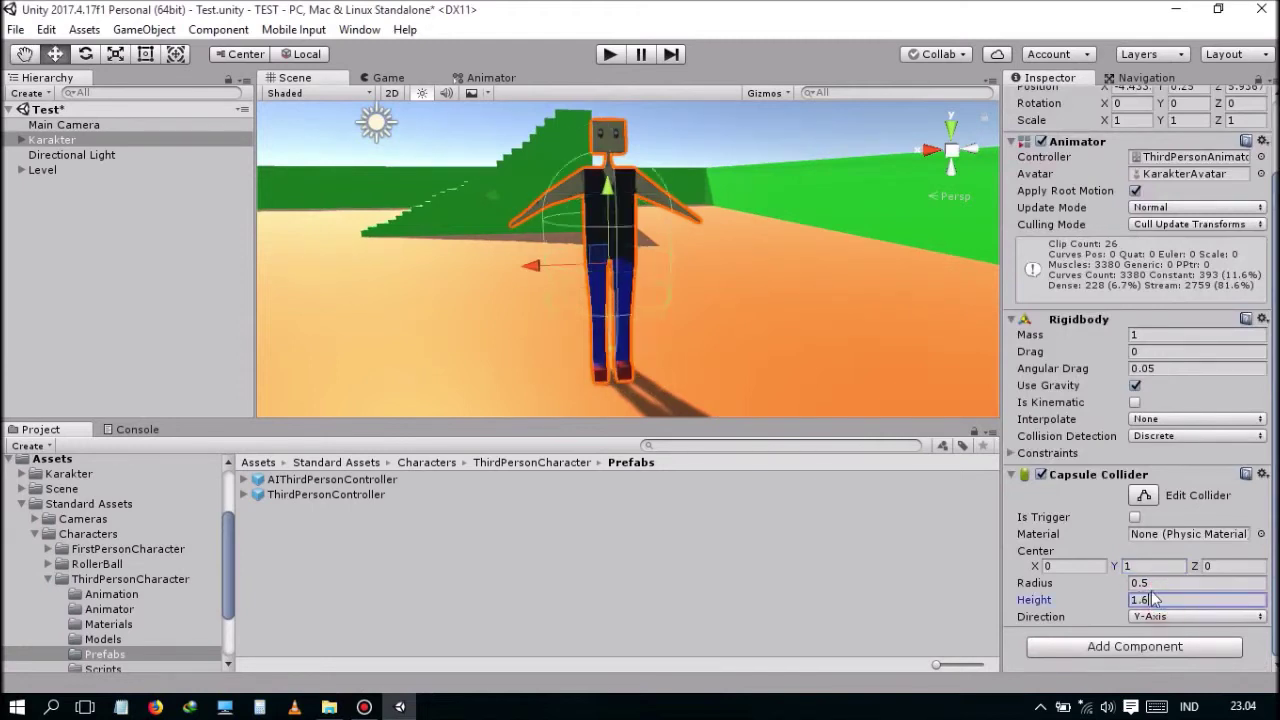
pyautogui.press('BackSpace')
pyautogui.press('BackSpace')
pyautogui.press('BackSpace')
pyautogui.write('2')
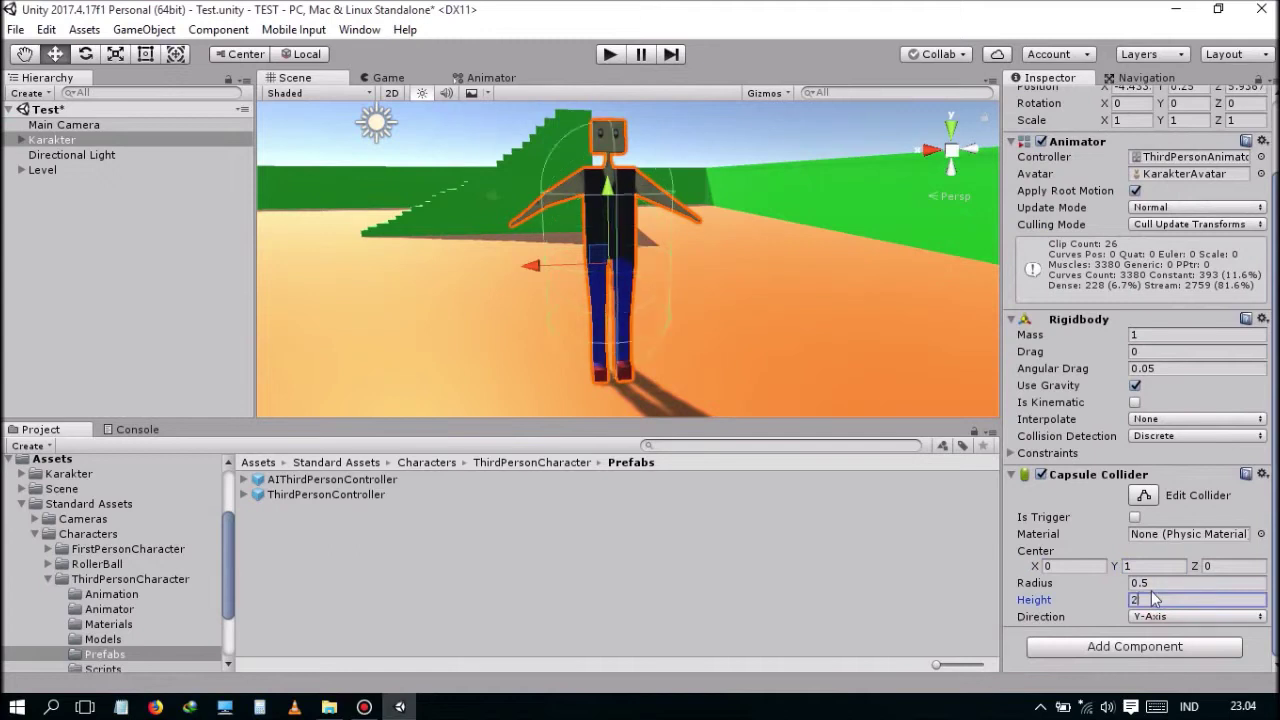
pyautogui.click(1172, 585)
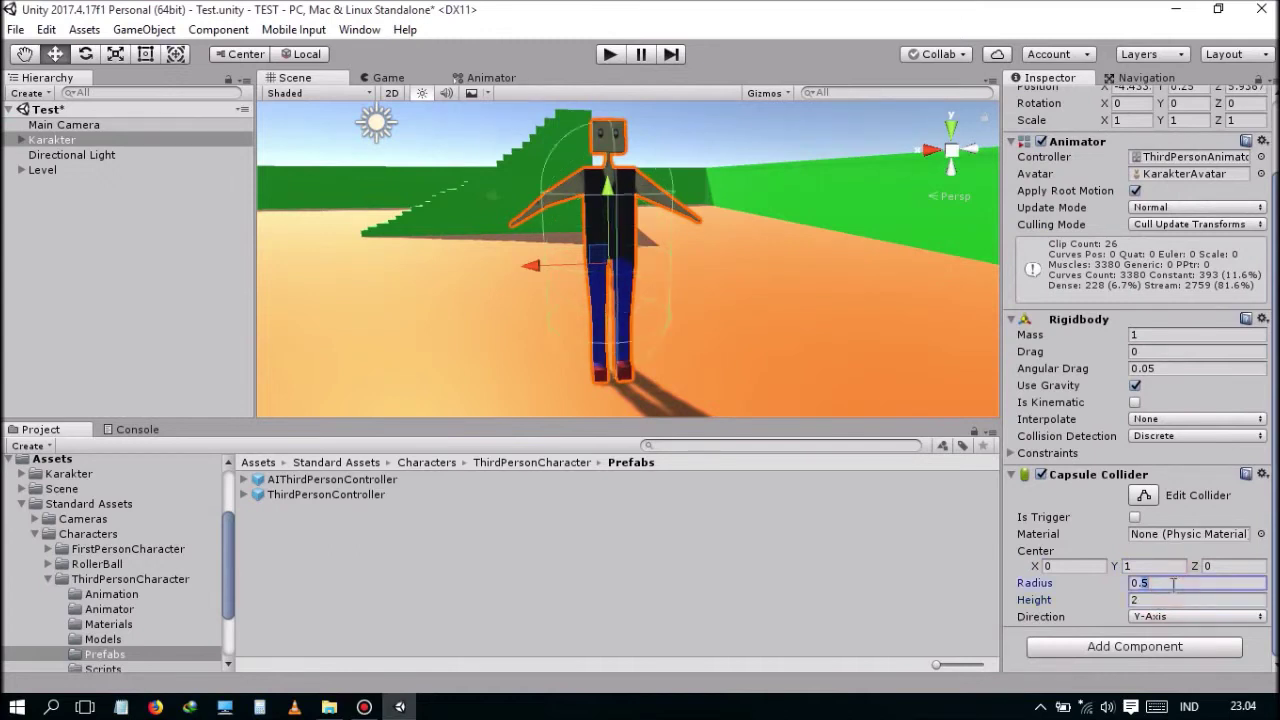
pyautogui.write('0.25')
pyautogui.moveTo(656, 192); pyautogui.dragTo(410, 434, button='middle')
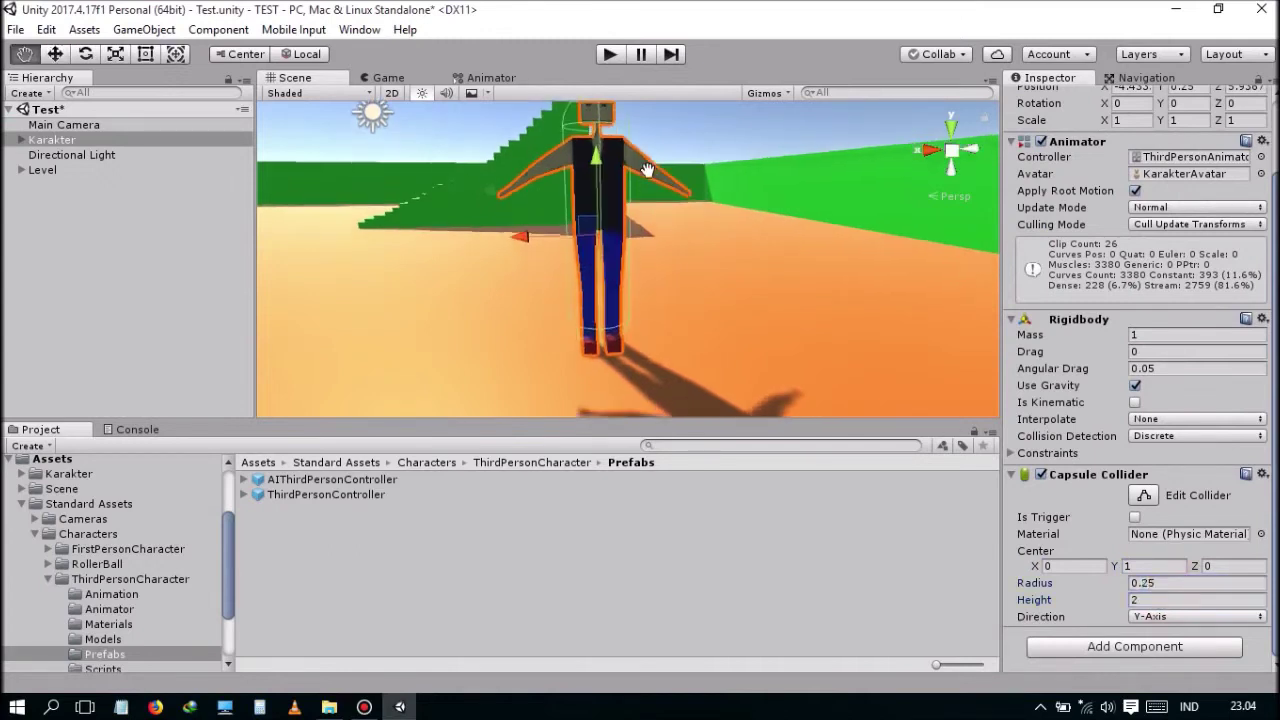
# Step: Copy the third-person script component from the ThirdPersonController prefab
pyautogui.click(328, 499)
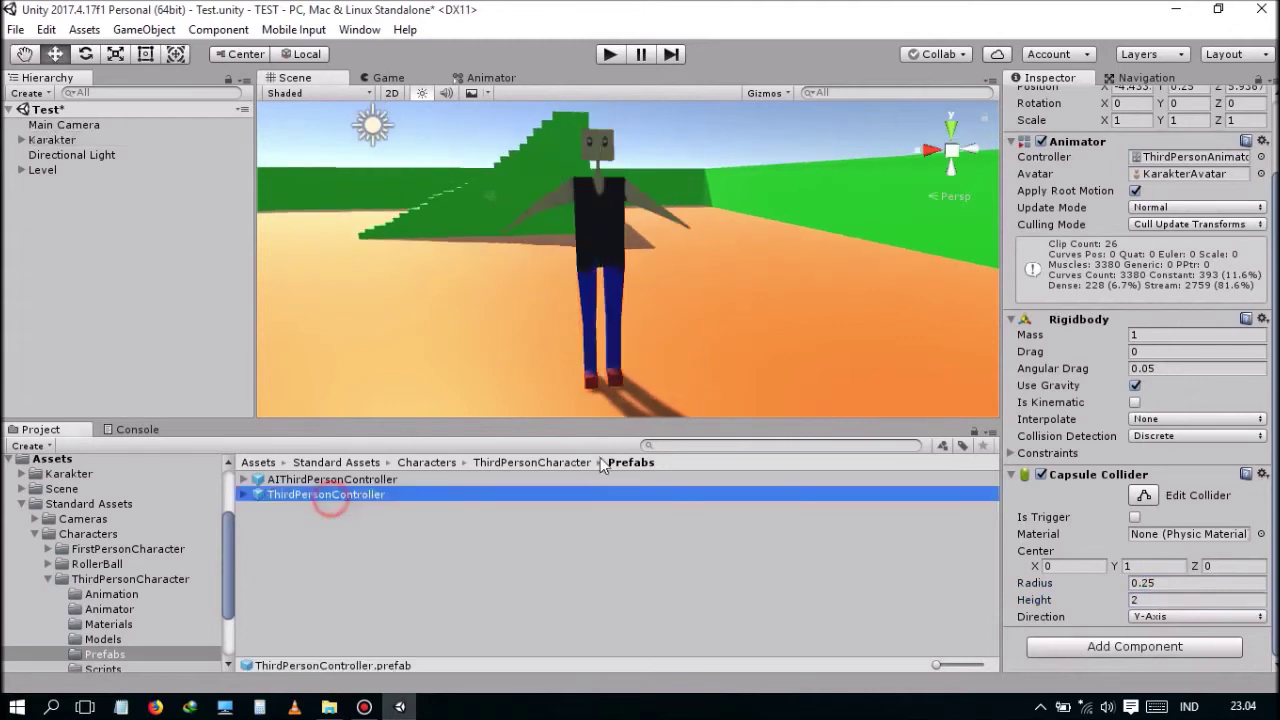
pyautogui.scroll(-5, 1179, 320)
pyautogui.scroll(-2, 1185, 312)
pyautogui.scroll(3, 1198, 318)
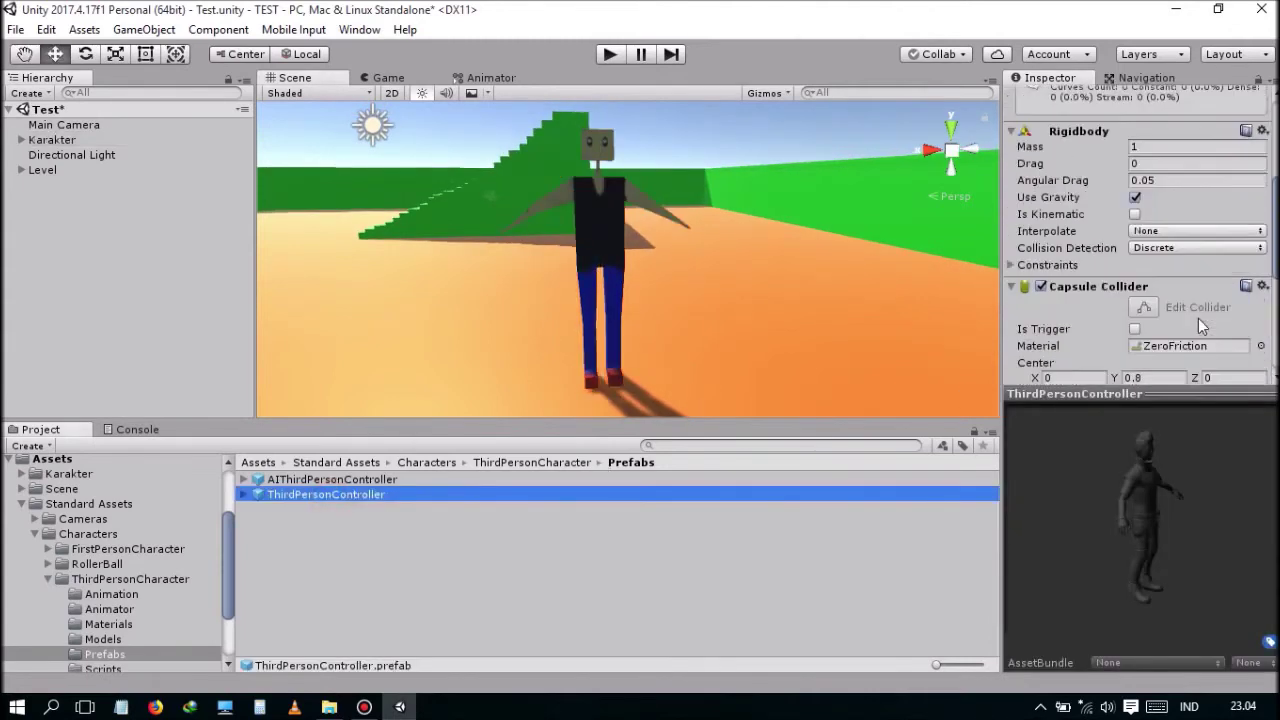
pyautogui.scroll(-2, 1197, 321)
pyautogui.scroll(-1, 1190, 321)
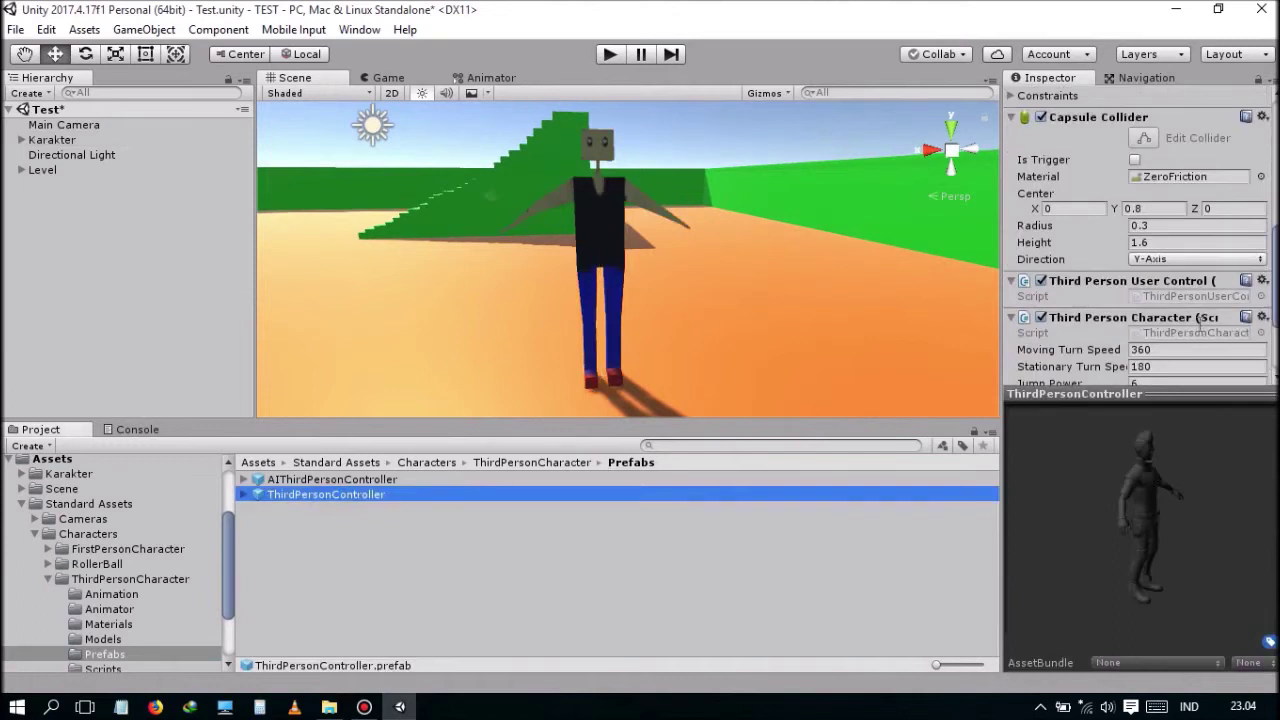
pyautogui.scroll(-2, 1200, 318)
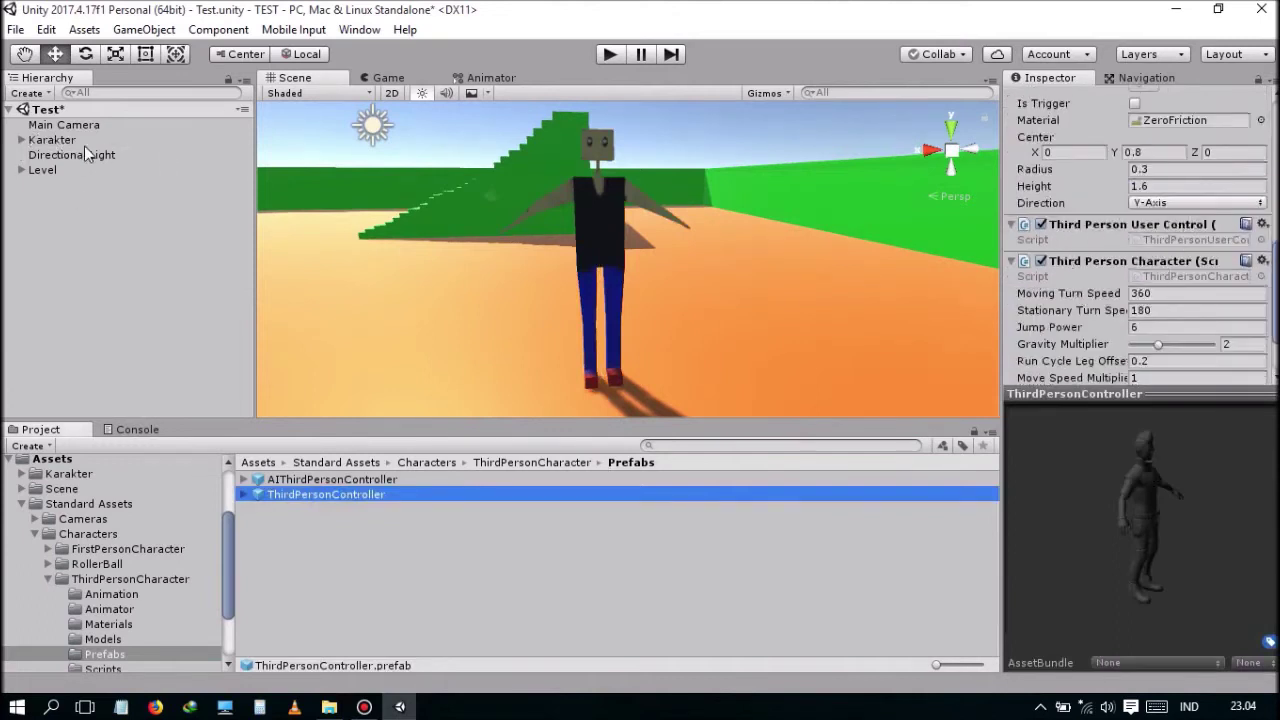
pyautogui.rightClick(1109, 229)
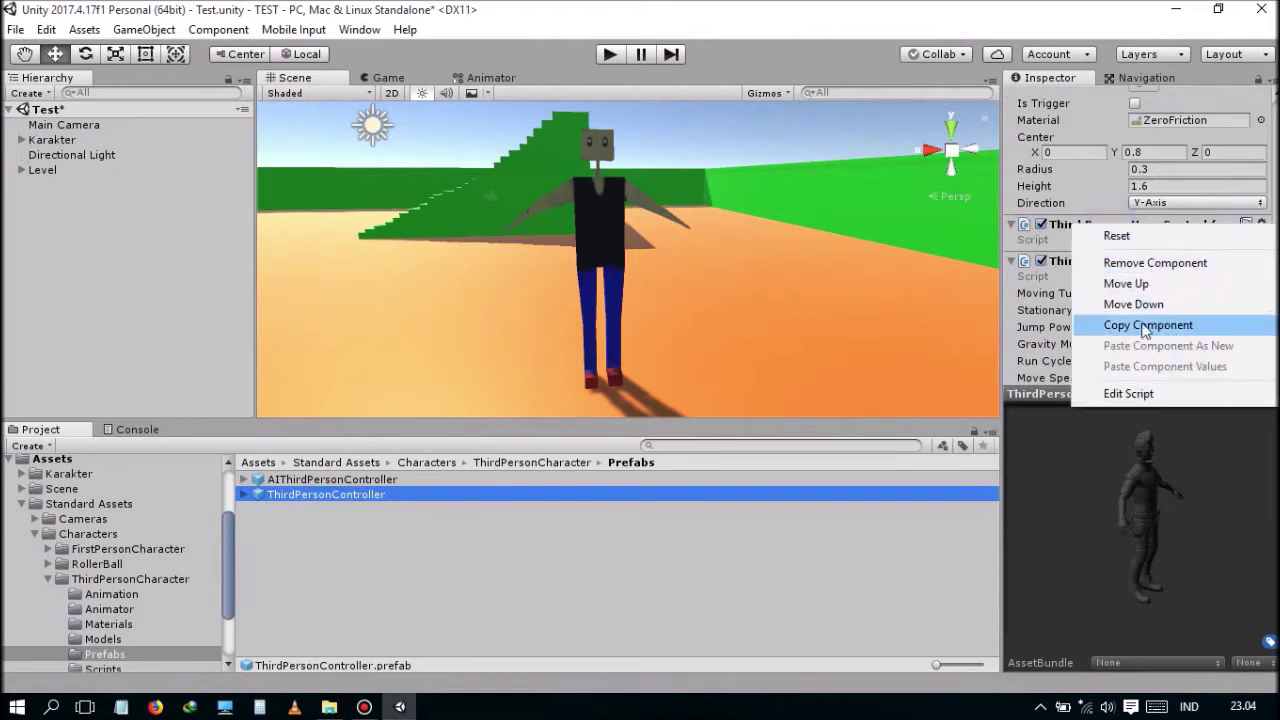
pyautogui.rightClick(1068, 226)
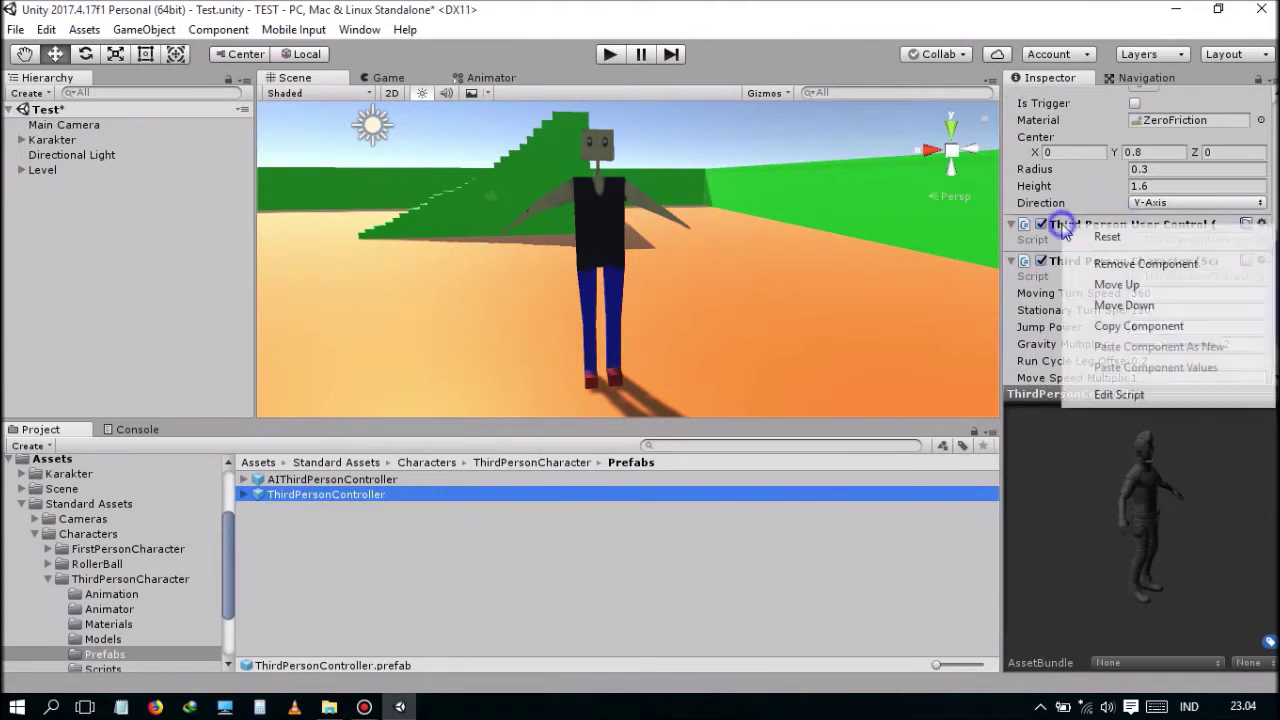
pyautogui.click(1137, 326)
# Step: Paste the copied script onto Karakter as a new component
pyautogui.click(93, 140)
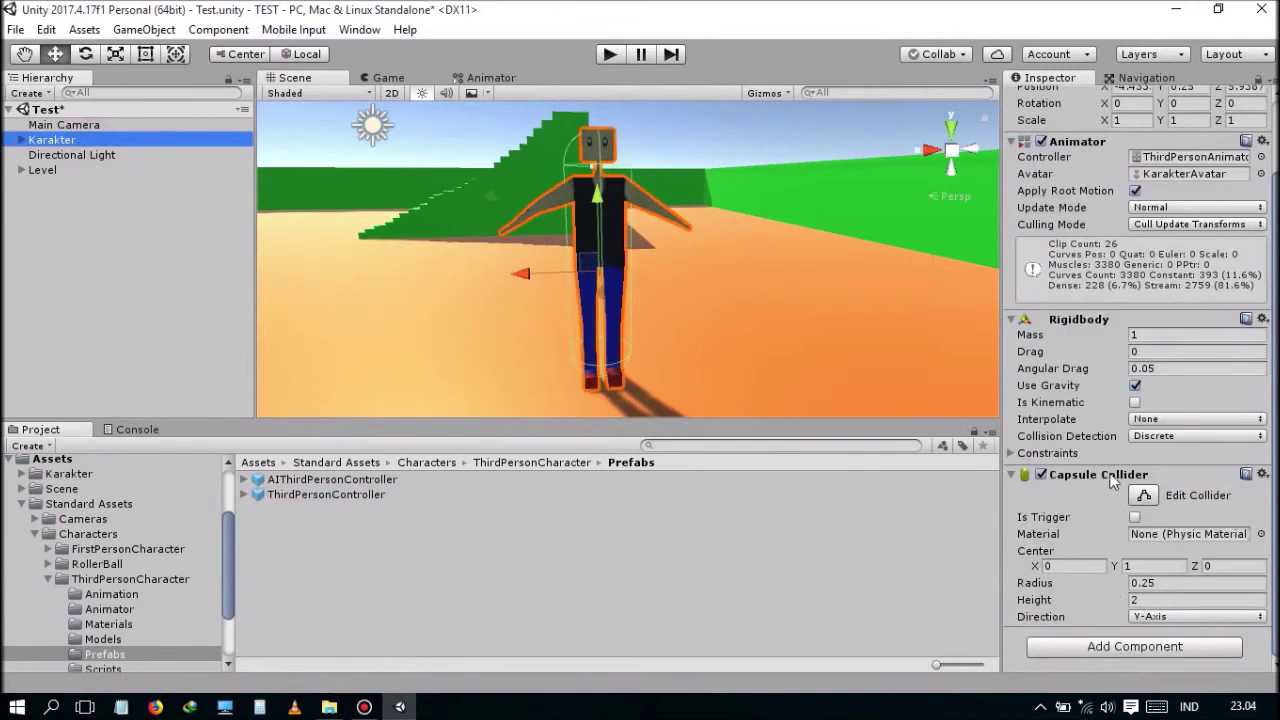
pyautogui.rightClick(1113, 482)
pyautogui.click(1195, 595)
pyautogui.scroll(-5, 1203, 598)
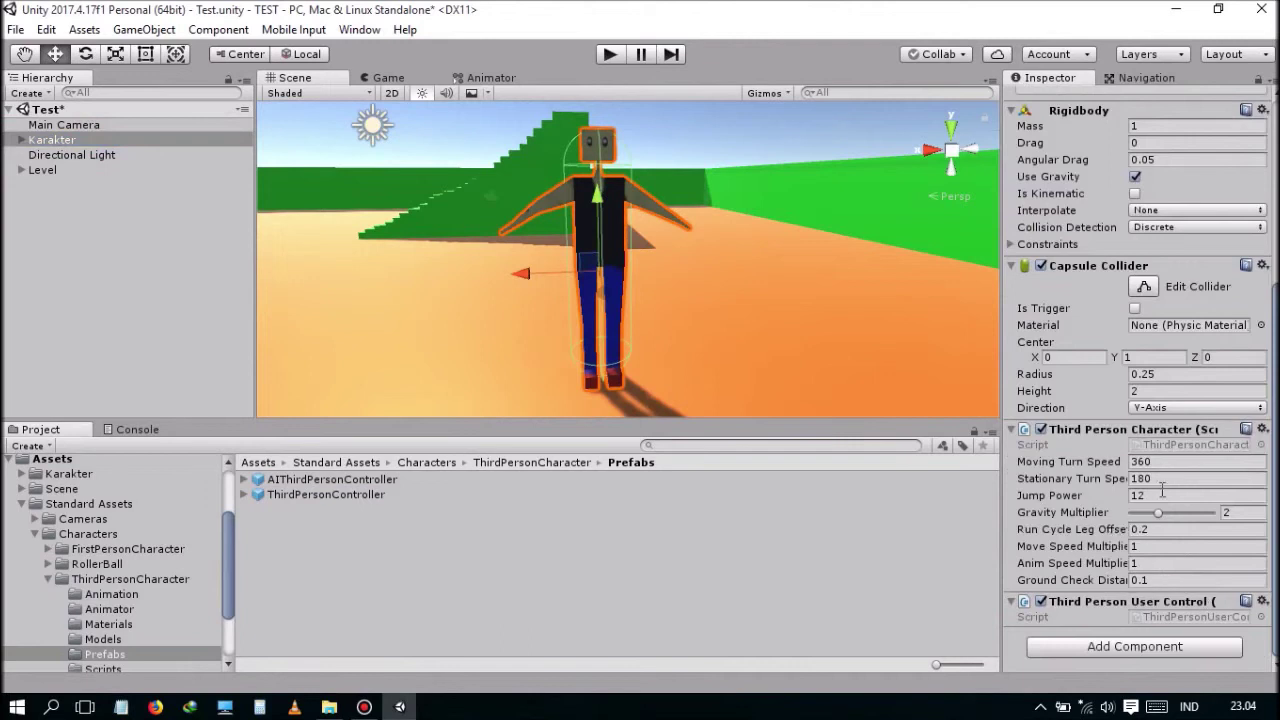
pyautogui.moveTo(660, 310); pyautogui.dragTo(718, 283, button='middle')
pyautogui.press('f')
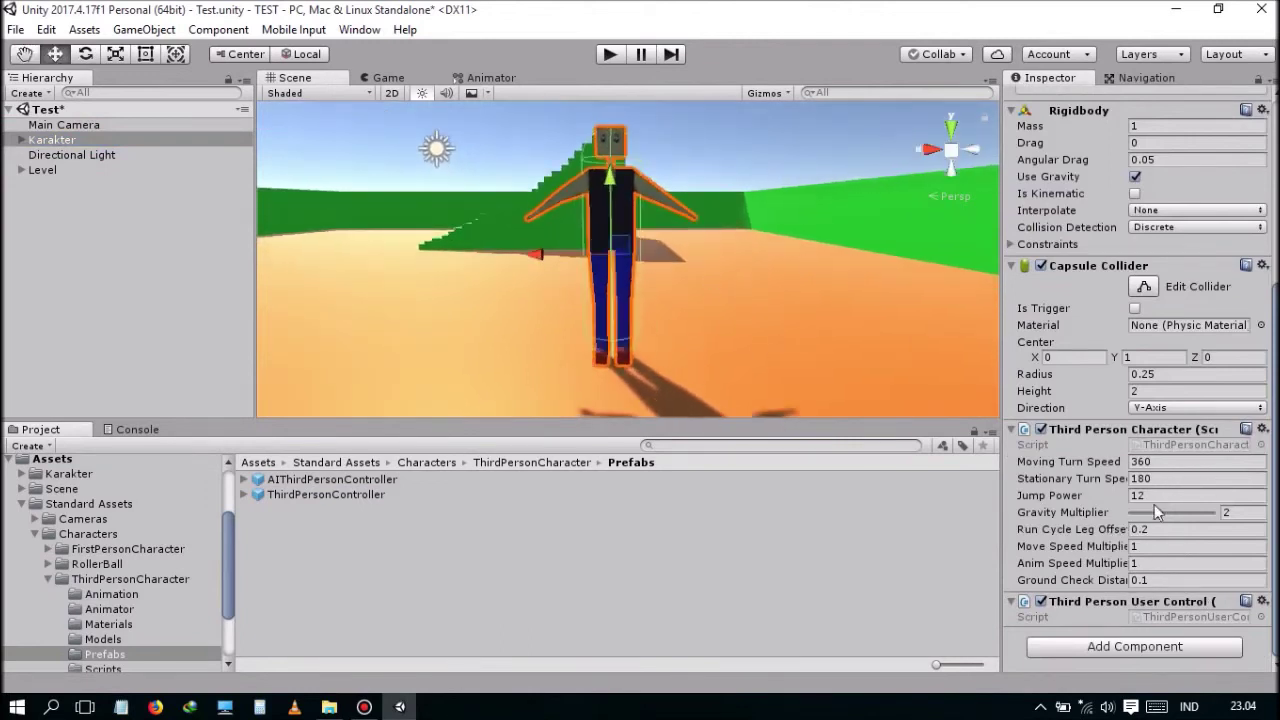
# Step: Browse the project to the Standard Assets Cameras Prefabs folder
pyautogui.click(47, 580)
pyautogui.click(35, 556)
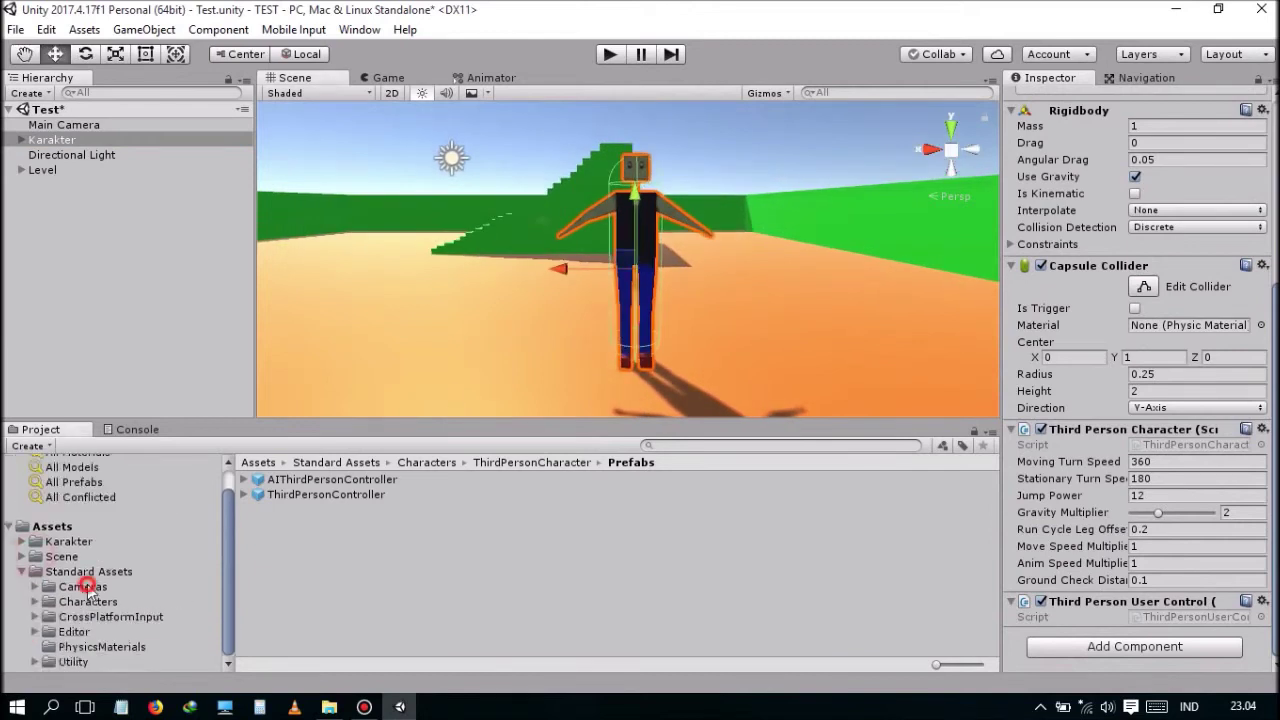
pyautogui.click(88, 588)
pyautogui.doubleClick(290, 480)
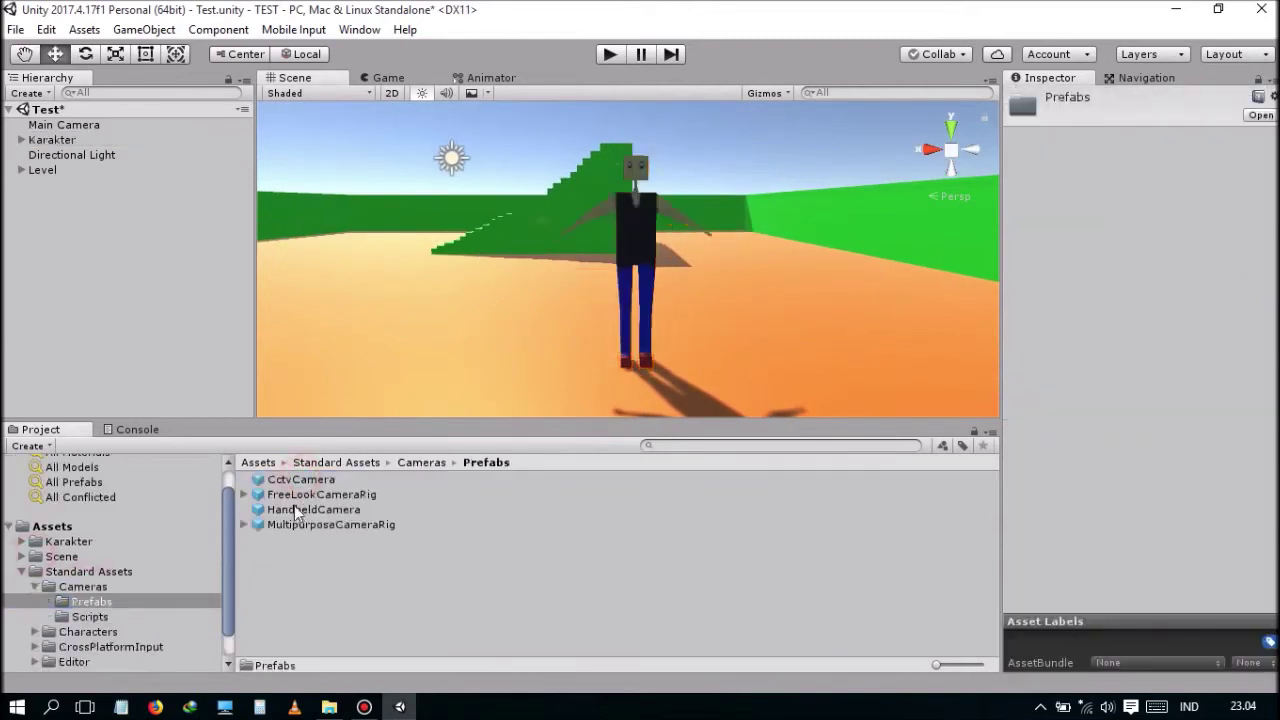
# Step: Place MultipurposeCameraRig in the scene with Auto Cam speeds 10 and Karakter as target
pyautogui.moveTo(322, 533); pyautogui.dragTo(102, 348)
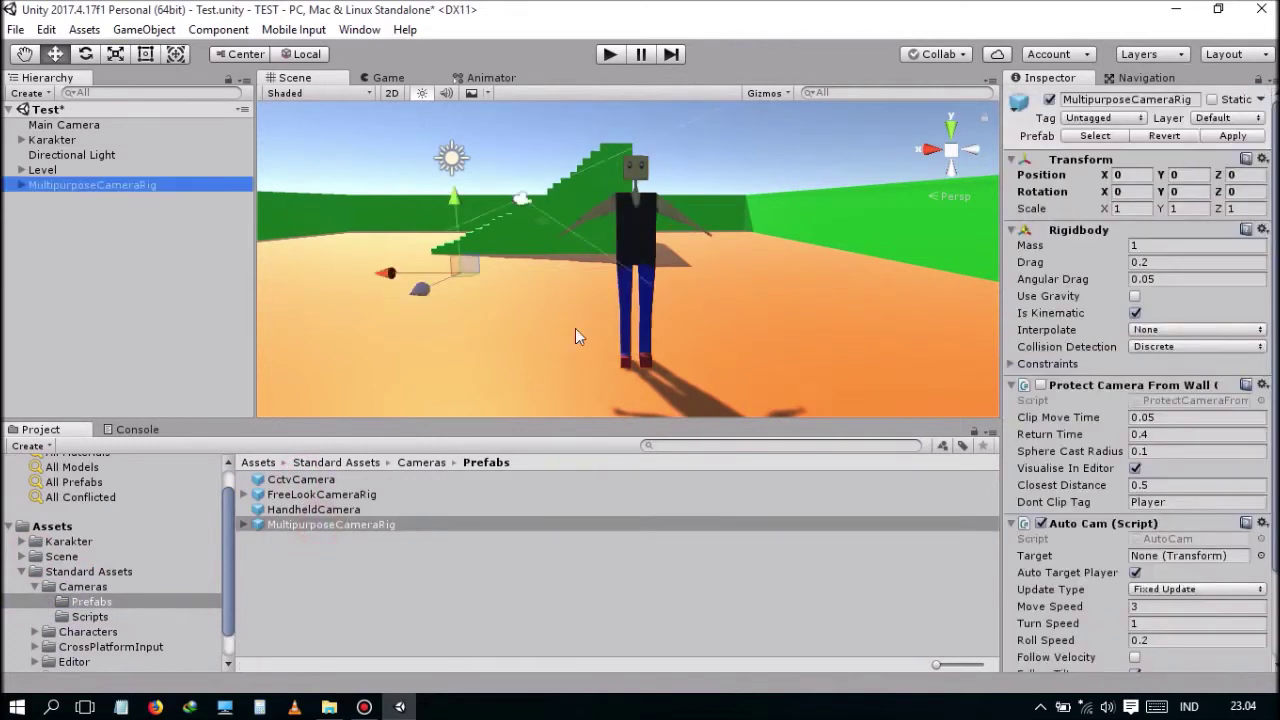
pyautogui.scroll(-5, 1228, 548)
pyautogui.click(1160, 498)
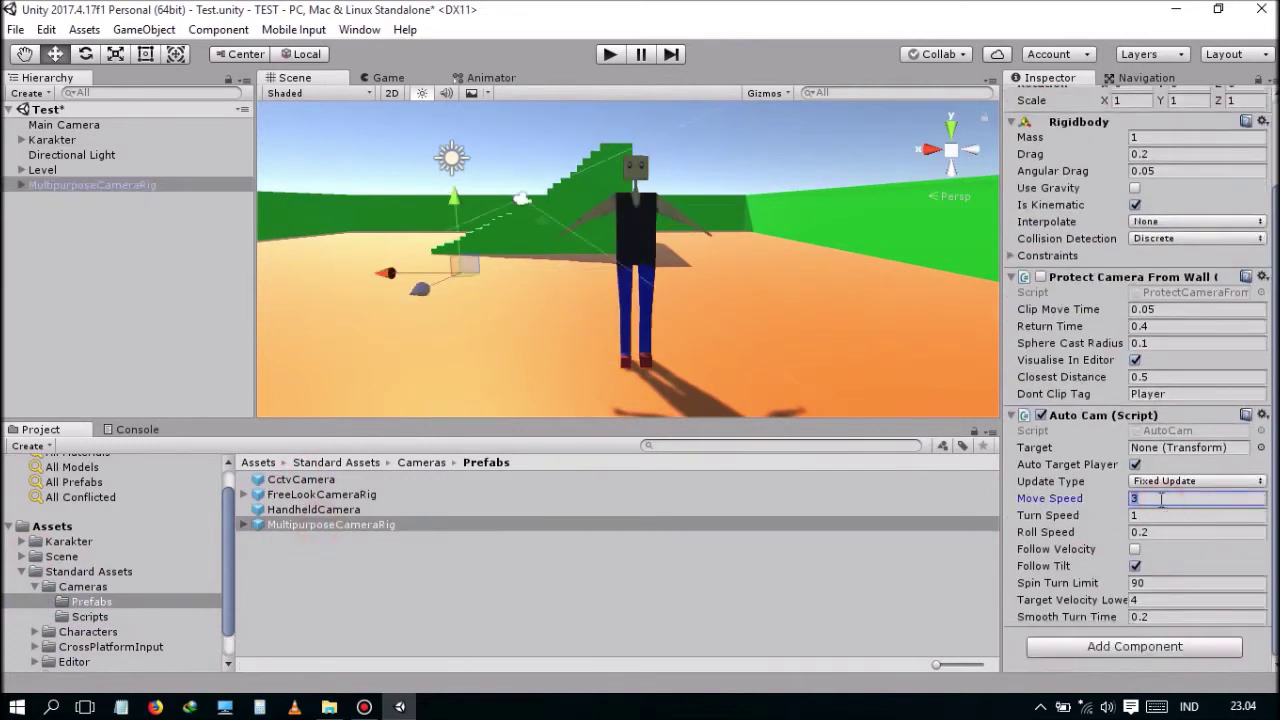
pyautogui.write('10')
pyautogui.press('Tab')
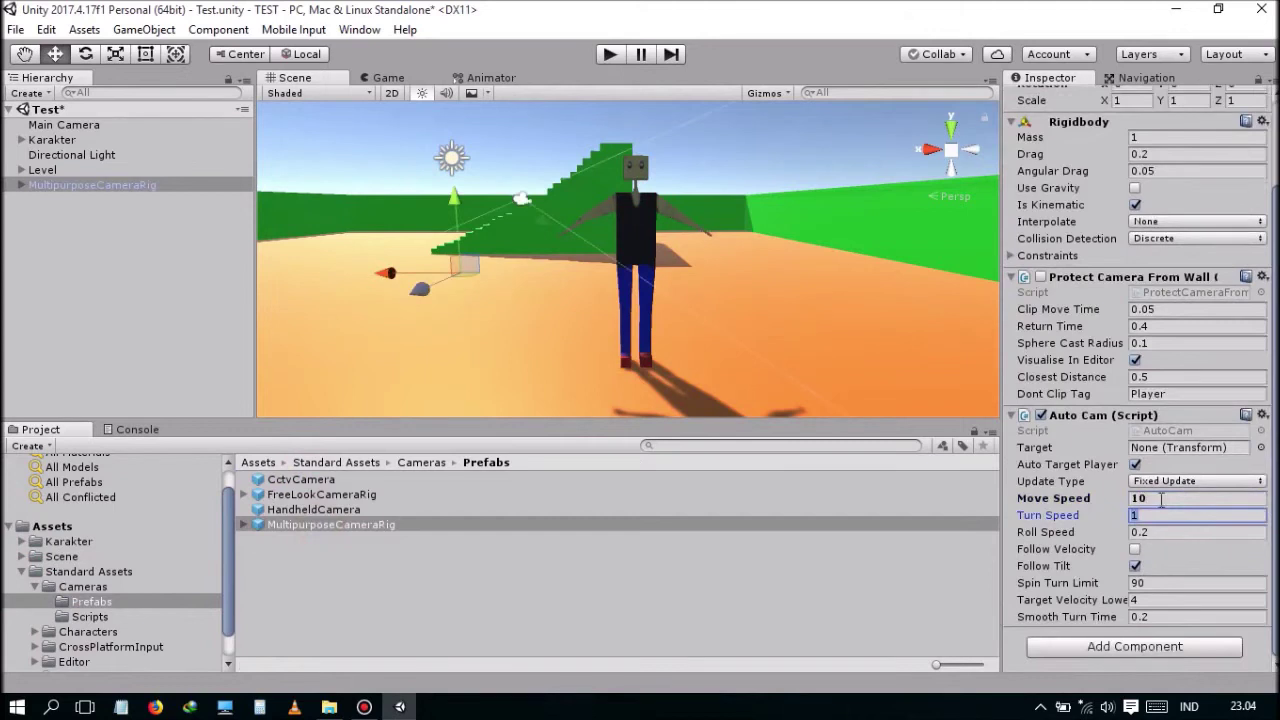
pyautogui.write('10')
pyautogui.press('Tab')
pyautogui.write('10')
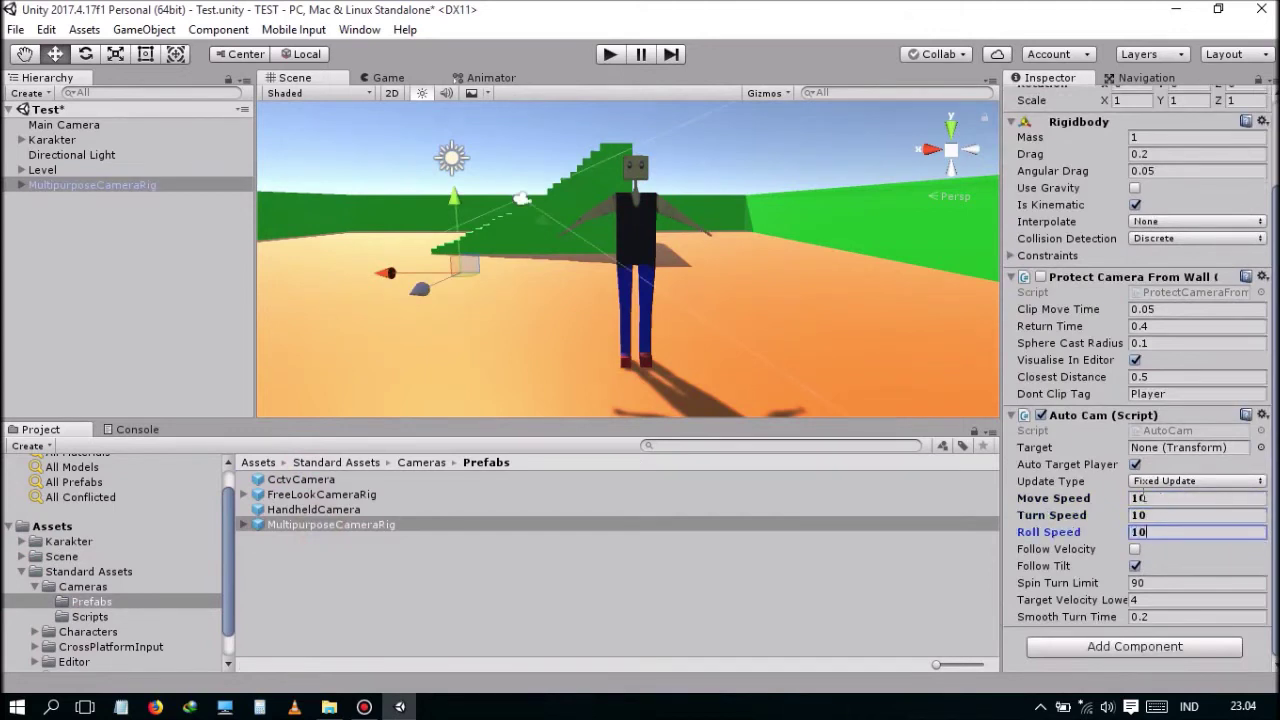
pyautogui.moveTo(65, 141); pyautogui.dragTo(1188, 454)
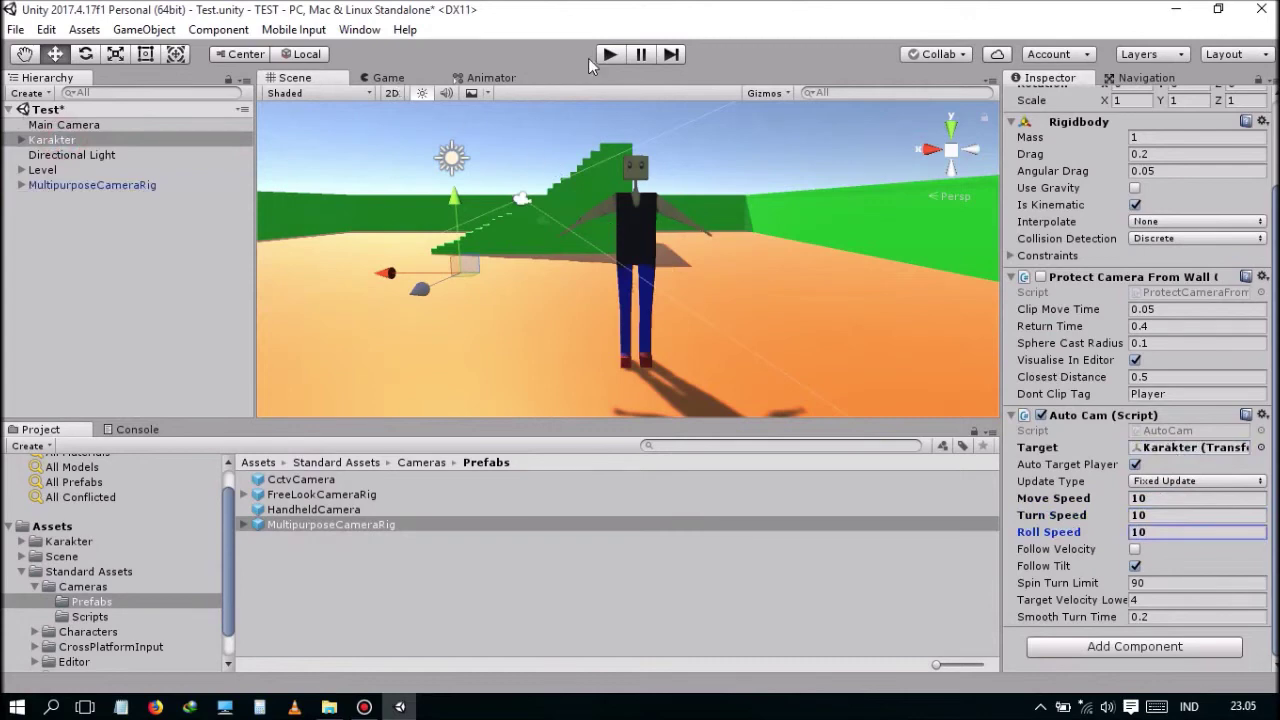
# Step: Briefly test in Play mode, then delete the Main Camera from the scene
pyautogui.click(399, 80)
pyautogui.click(610, 55)
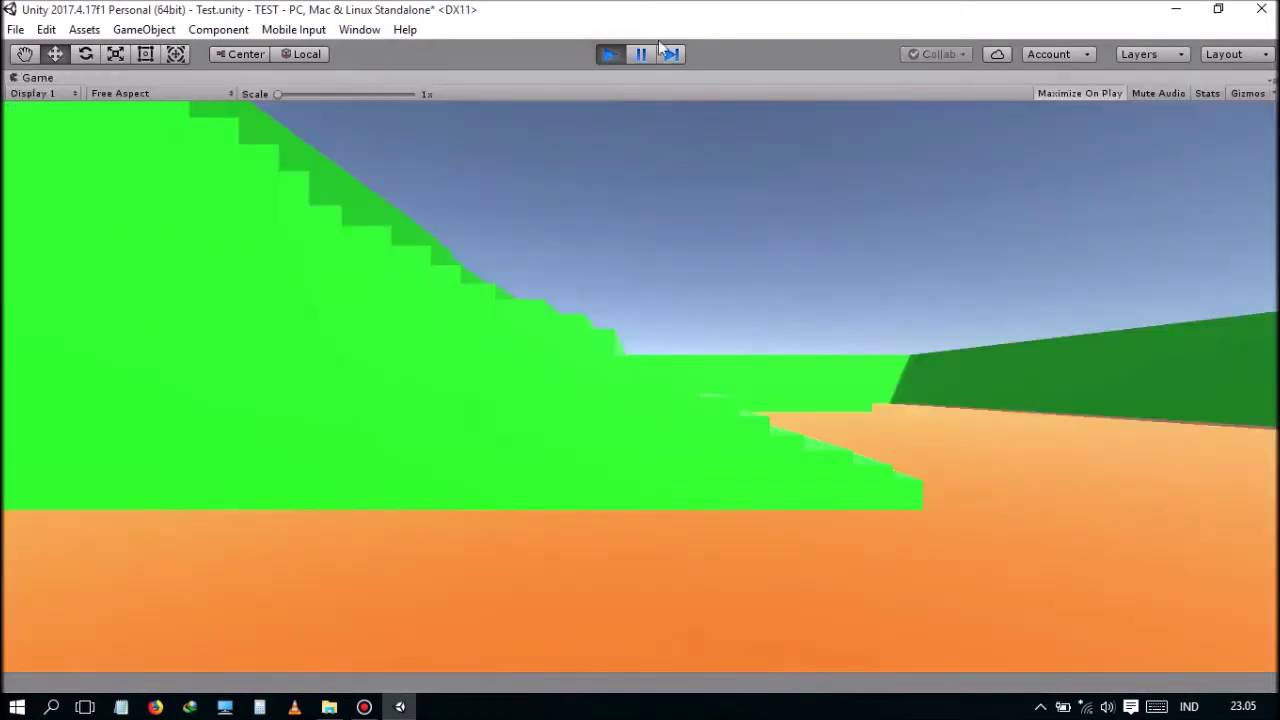
pyautogui.click(615, 56)
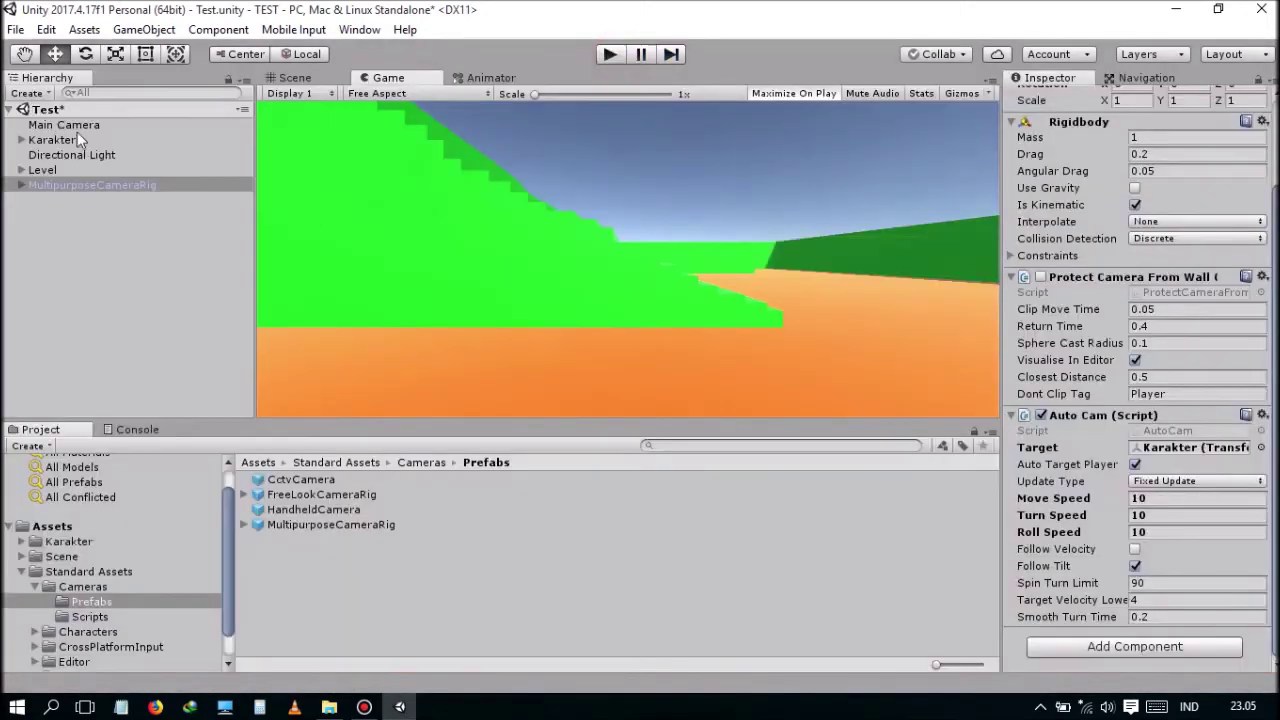
pyautogui.click(75, 126)
pyautogui.rightClick(80, 125)
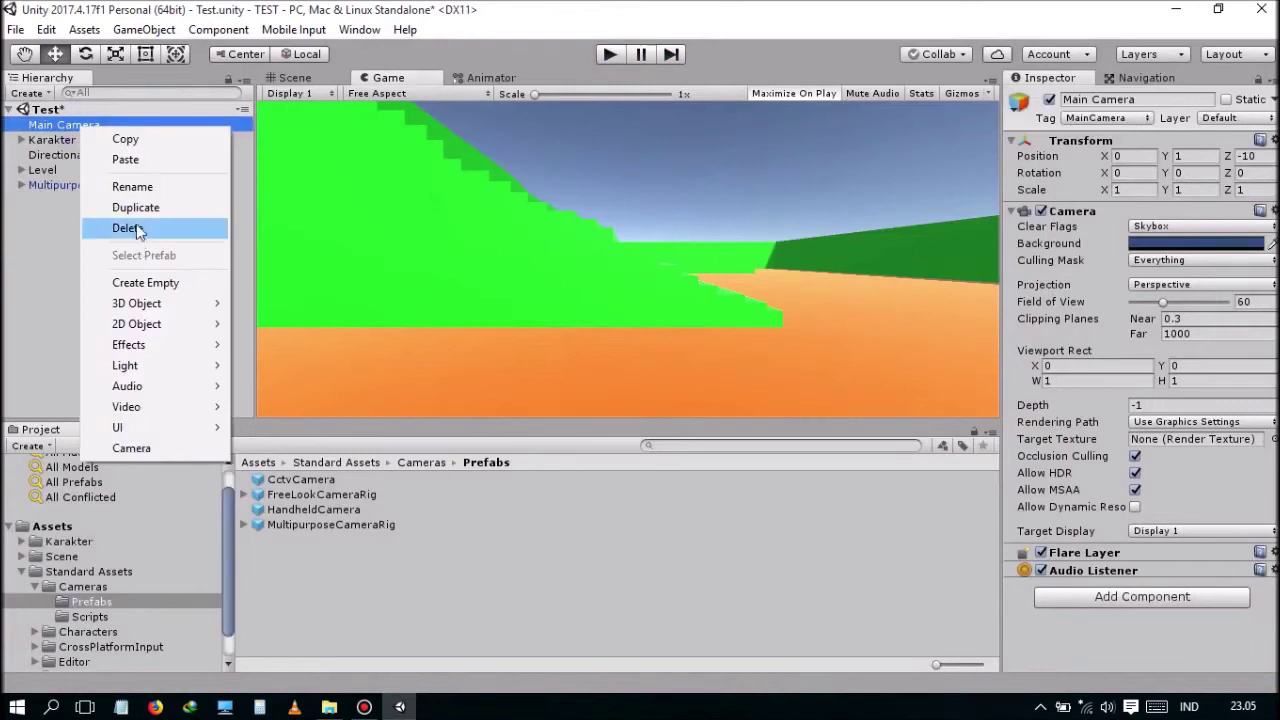
pyautogui.click(130, 228)
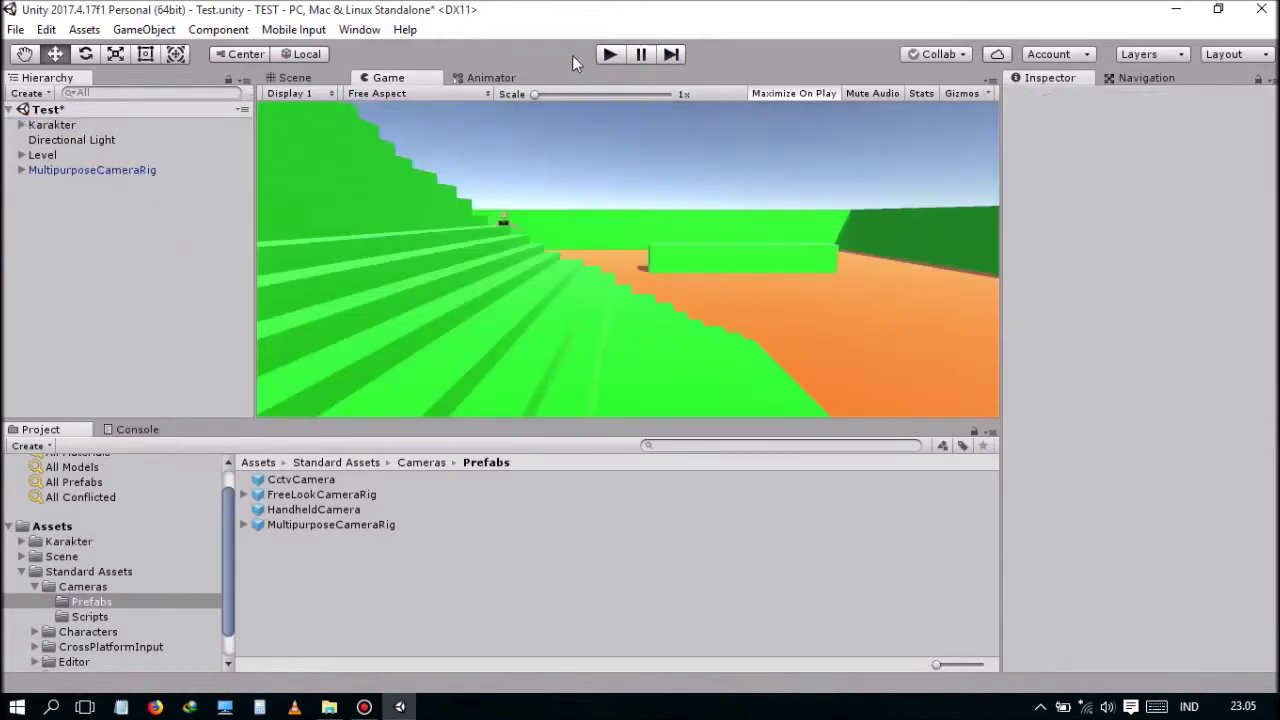
# Step: Play again, turning and jumping the character toward the stairs, then stop
pyautogui.click(611, 56)
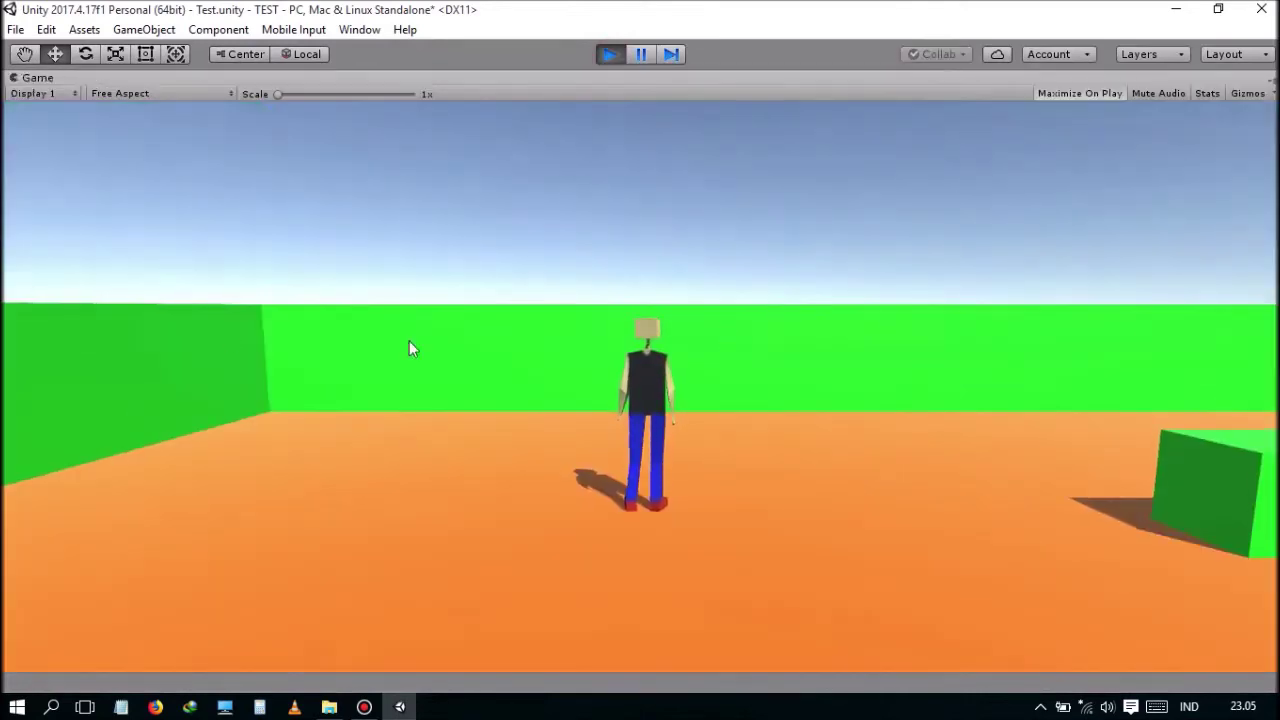
pyautogui.press('a')
pyautogui.press('space')
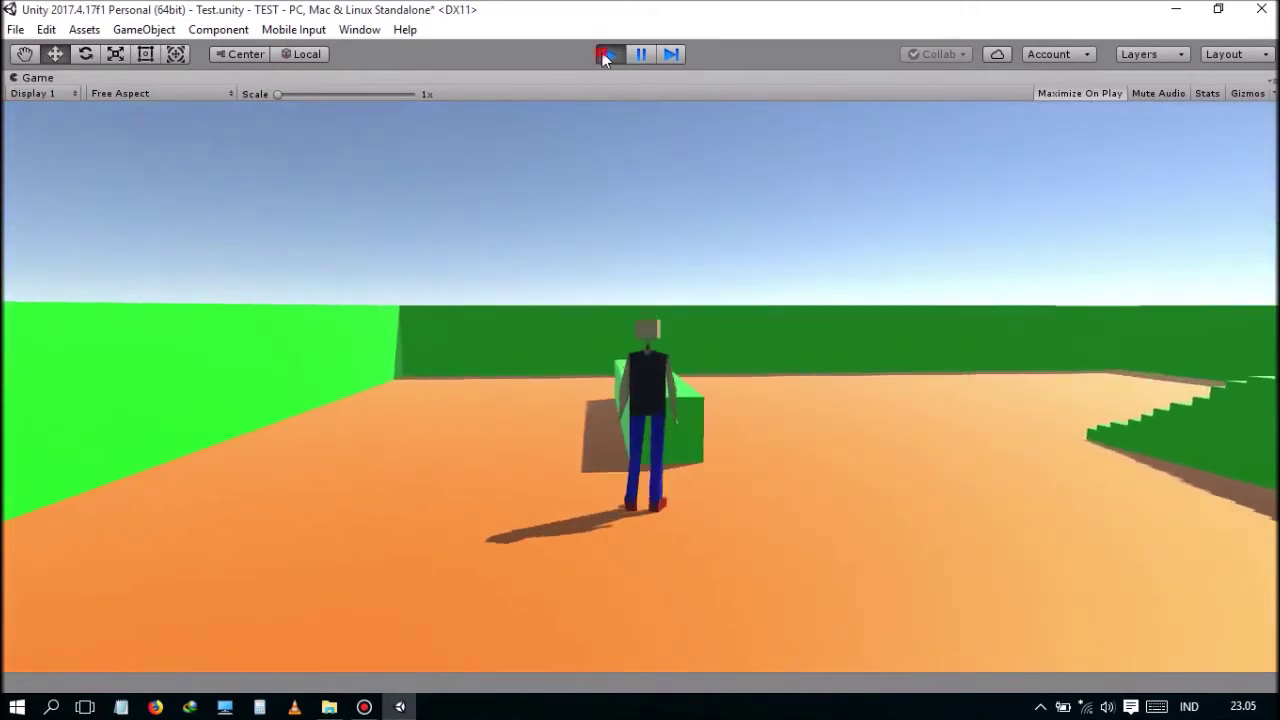
pyautogui.click(602, 52)
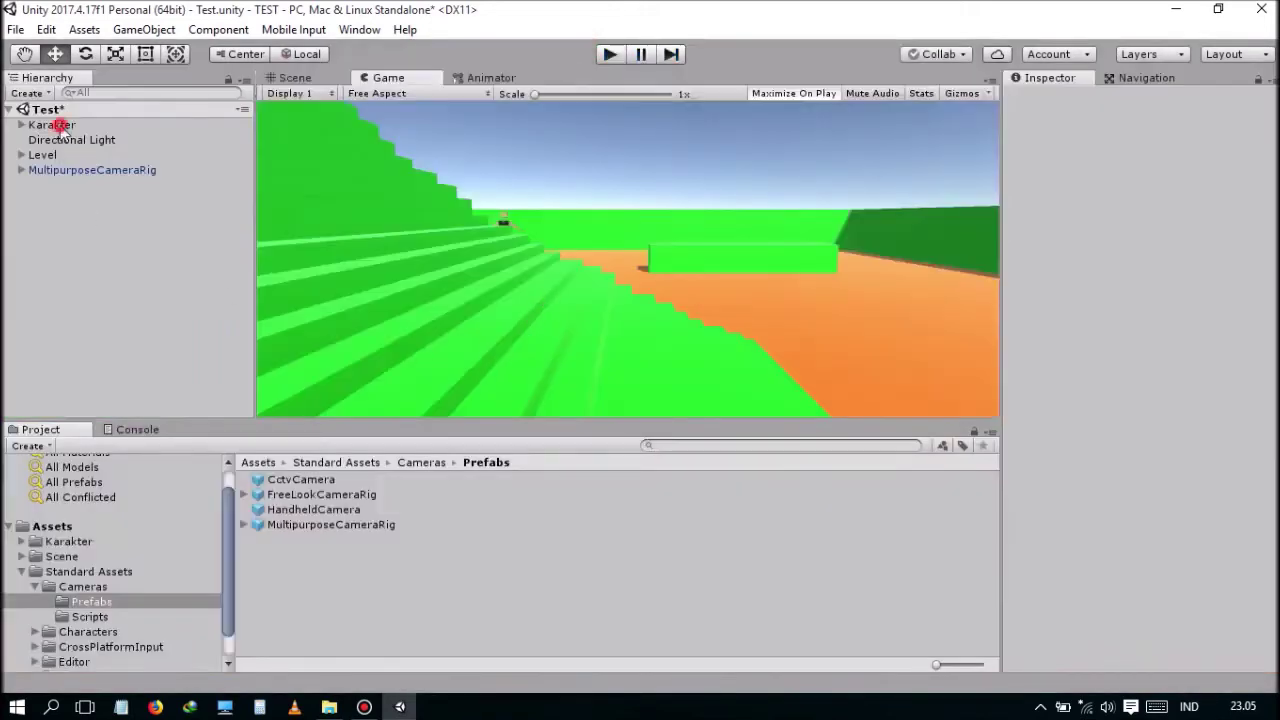
# Step: Select Karakter and locate its Third Person Character Ground Check Distance field
pyautogui.click(52, 124)
pyautogui.scroll(1, 584, 252)
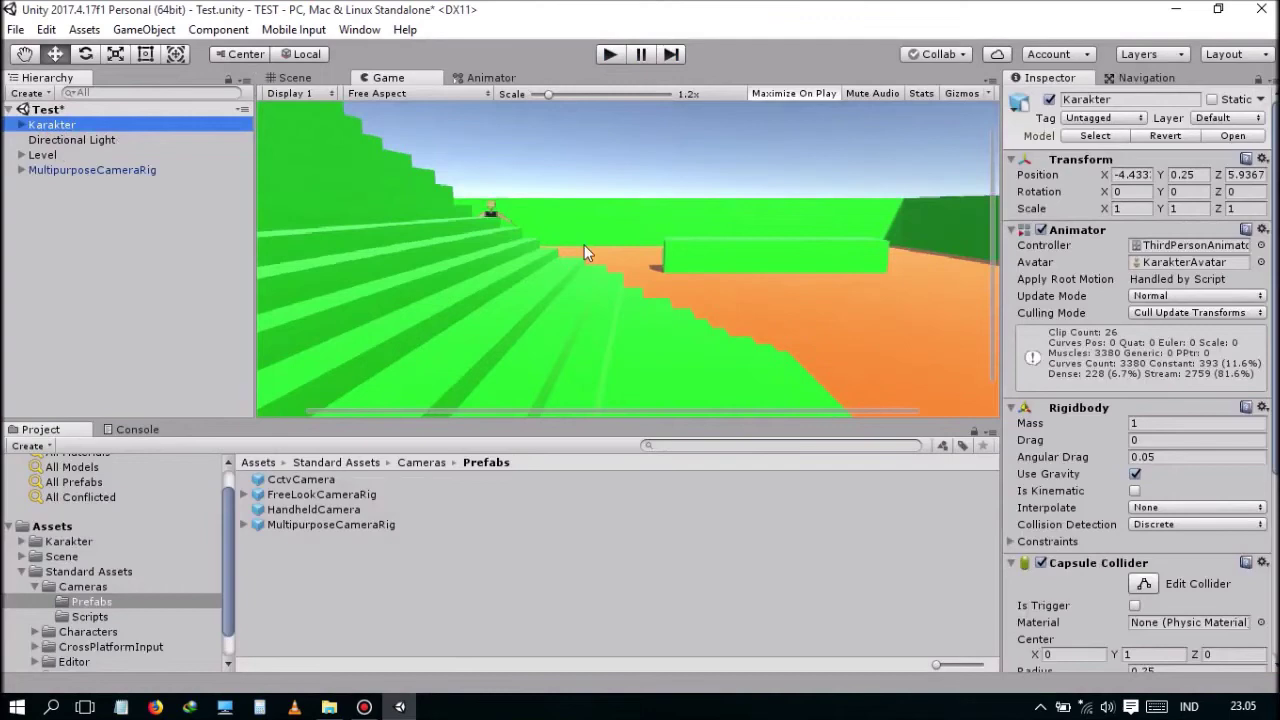
pyautogui.click(295, 77)
pyautogui.keyDown('alt'); pyautogui.moveTo(640, 260); pyautogui.dragTo(689, 245); pyautogui.keyUp('alt')
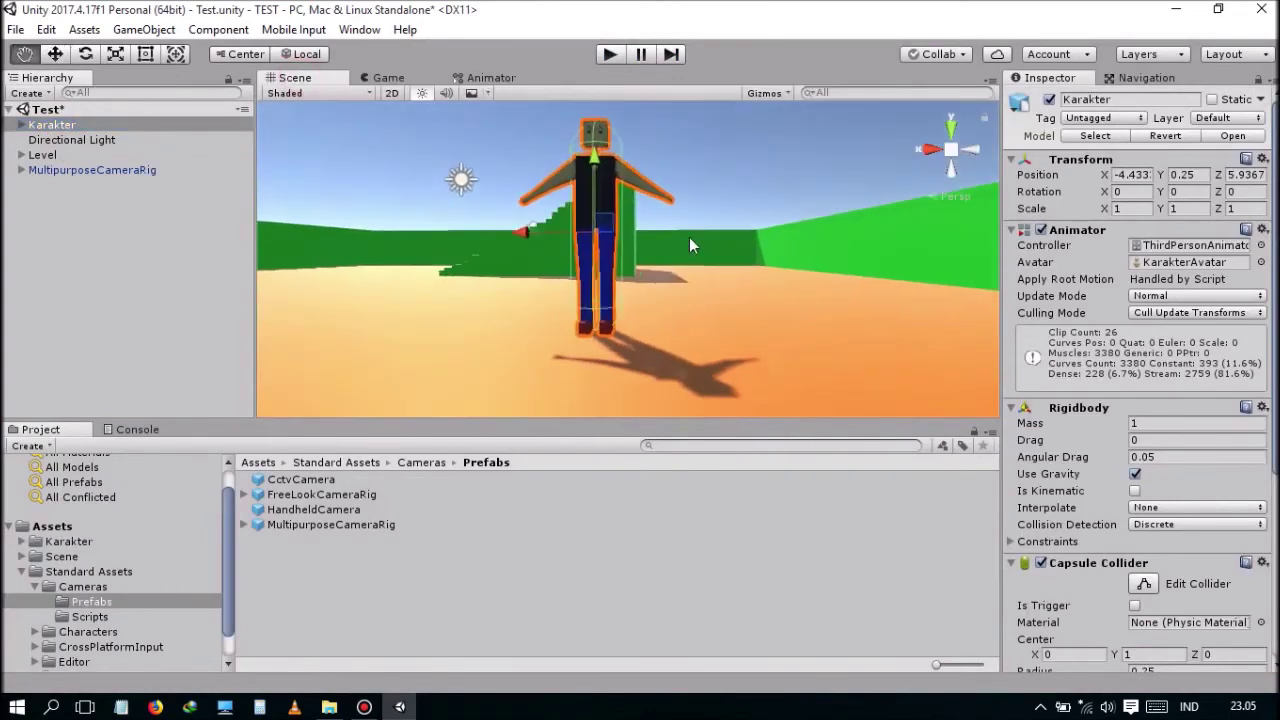
pyautogui.scroll(-2, 1057, 428)
pyautogui.scroll(-1, 1057, 428)
pyautogui.scroll(1, 670, 308)
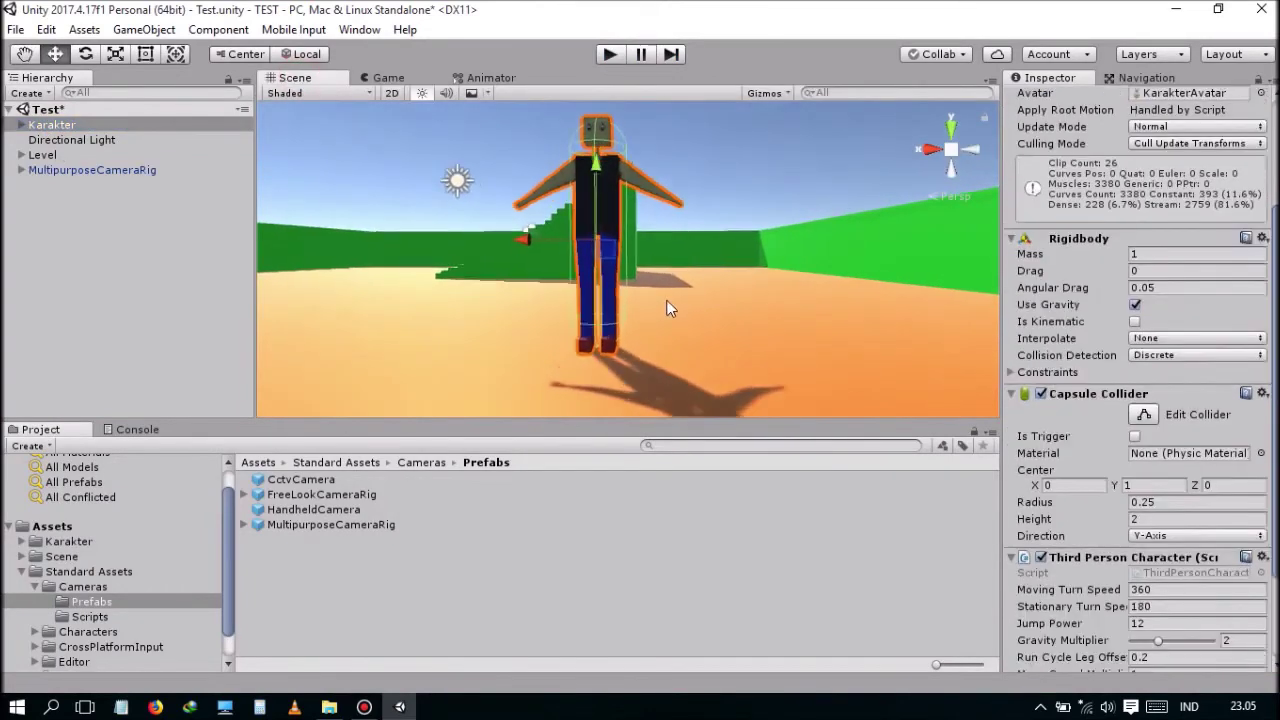
pyautogui.keyDown('alt'); pyautogui.moveTo(670, 308); pyautogui.dragTo(720, 305); pyautogui.keyUp('alt')
pyautogui.scroll(-3, 1185, 478)
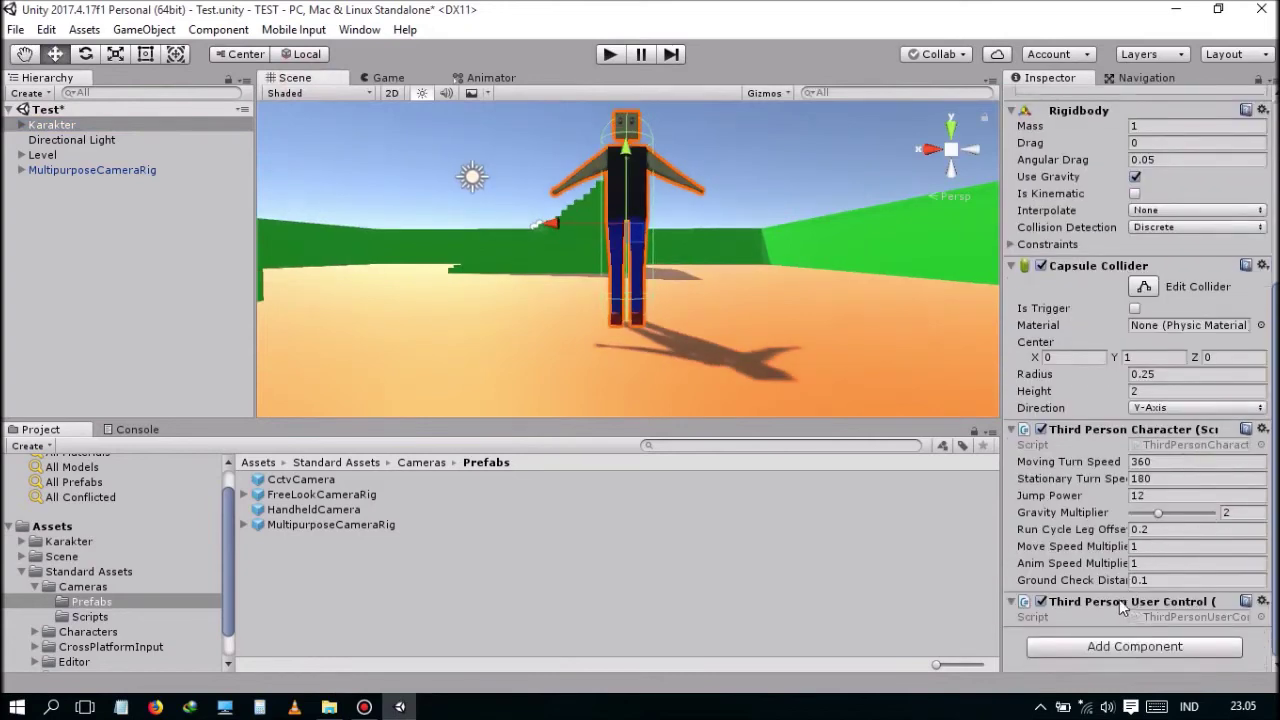
pyautogui.click(1175, 585)
pyautogui.click(1175, 584)
pyautogui.write('0.5')
# Step: Run the game and set Ground Check Distance to 0.5 while the character moves
pyautogui.click(399, 78)
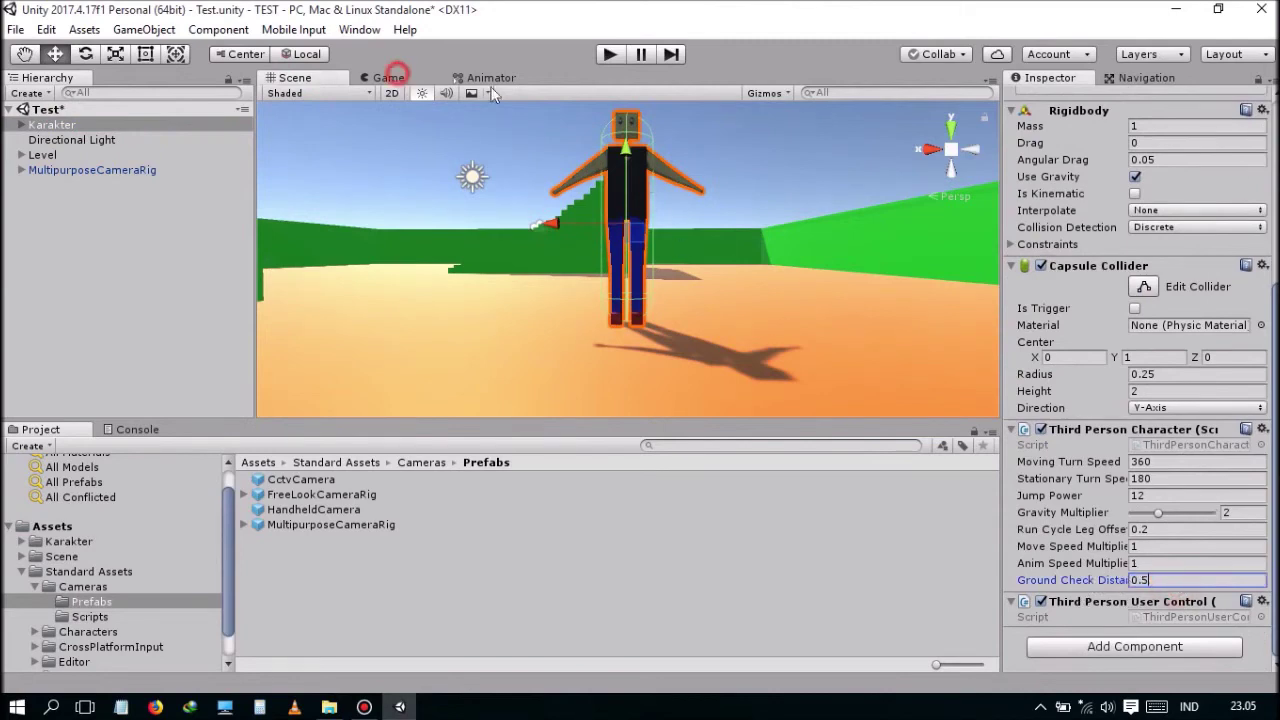
pyautogui.click(609, 54)
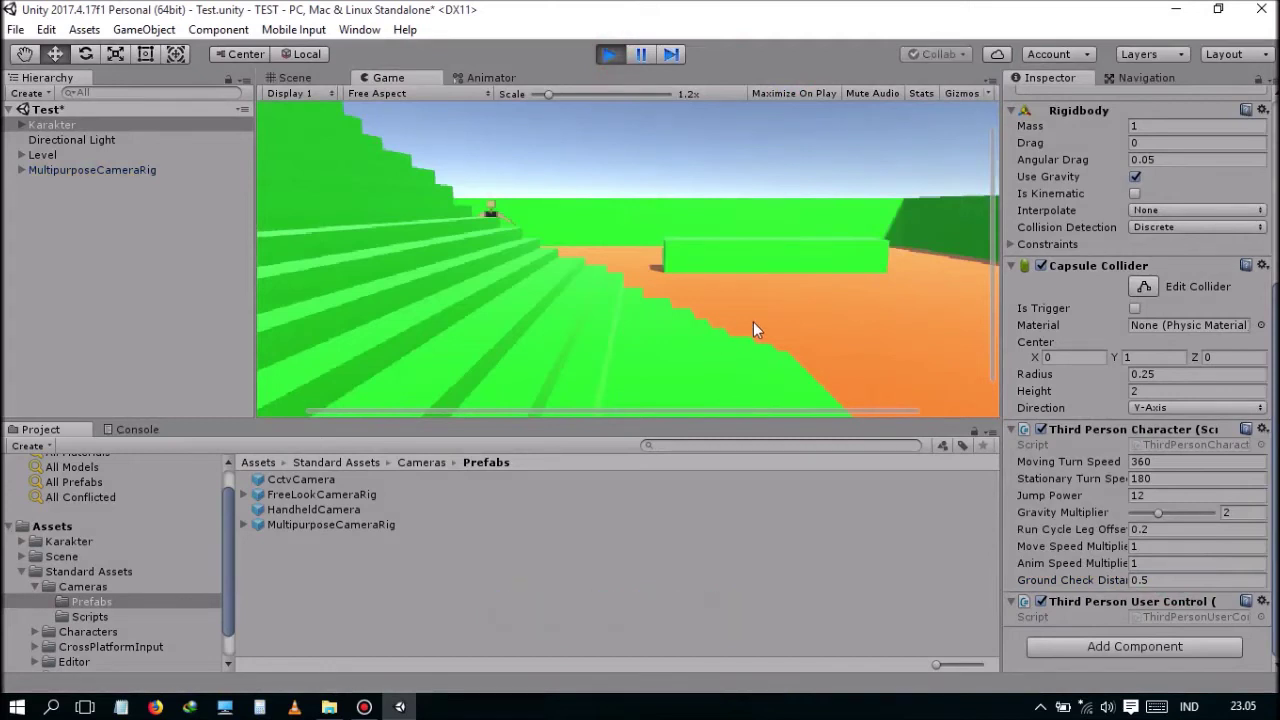
pyautogui.press('w')
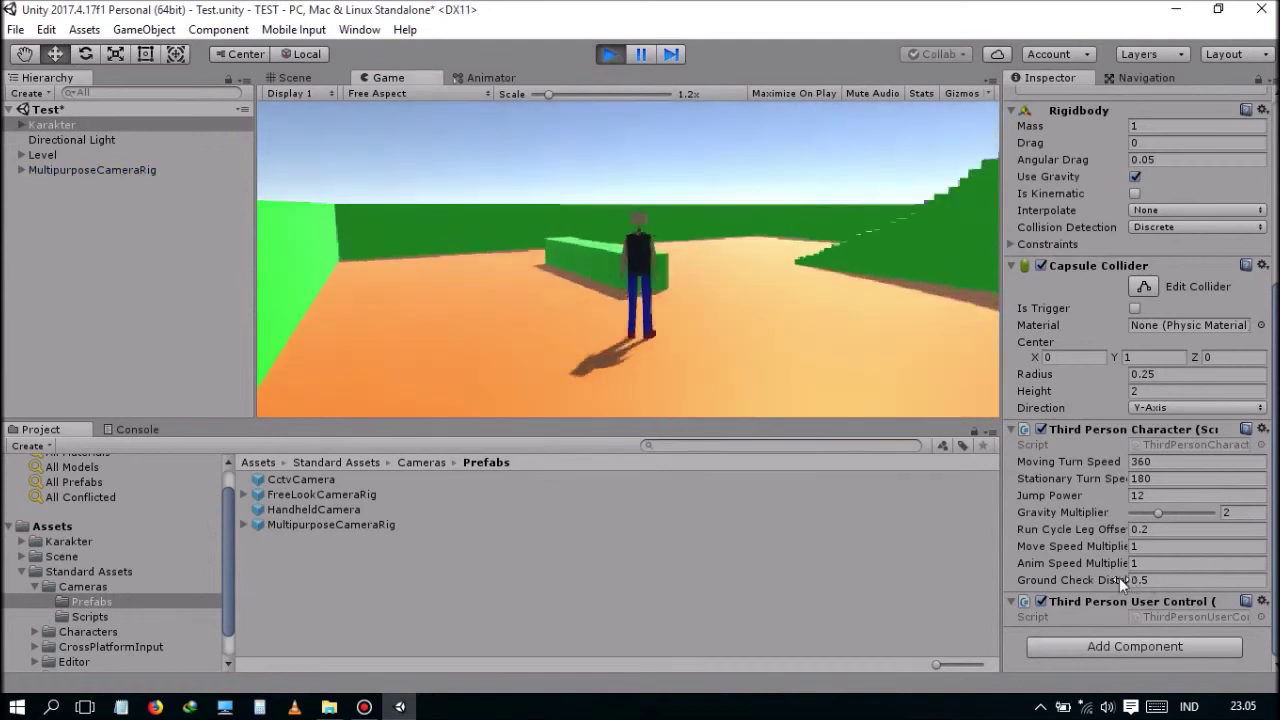
pyautogui.doubleClick(1158, 580)
pyautogui.write('0.1')
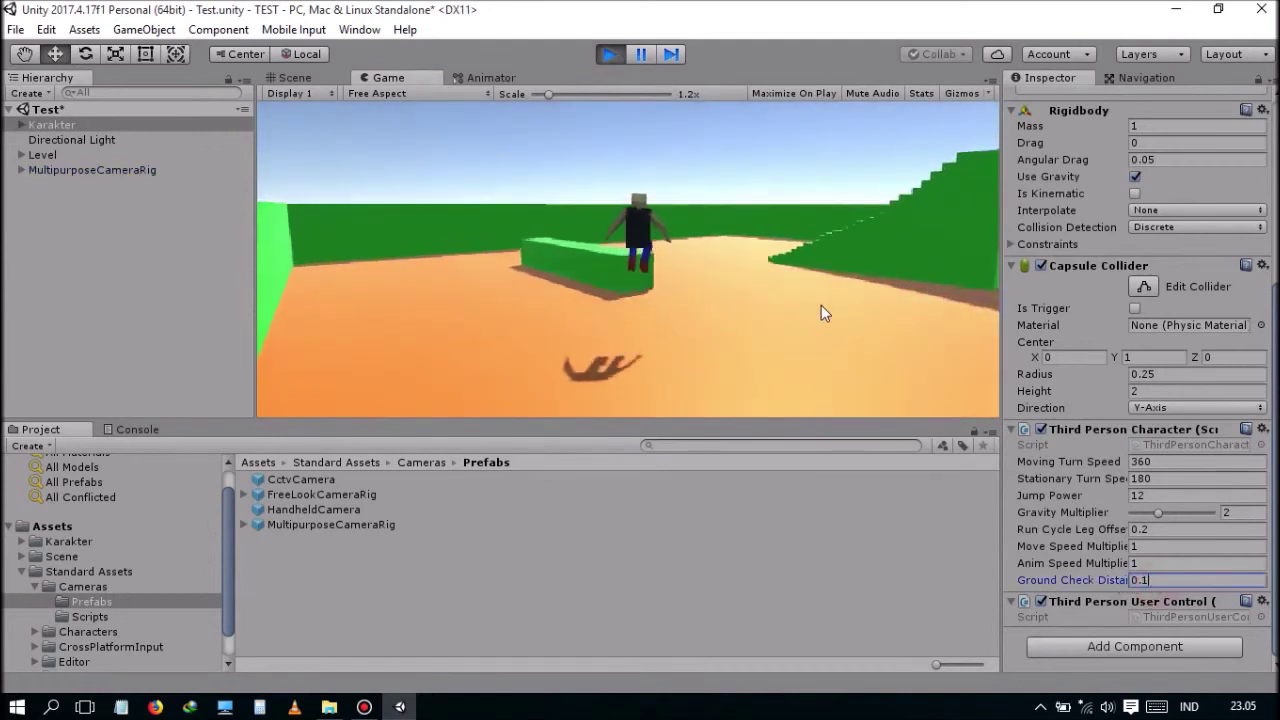
pyautogui.write('5')
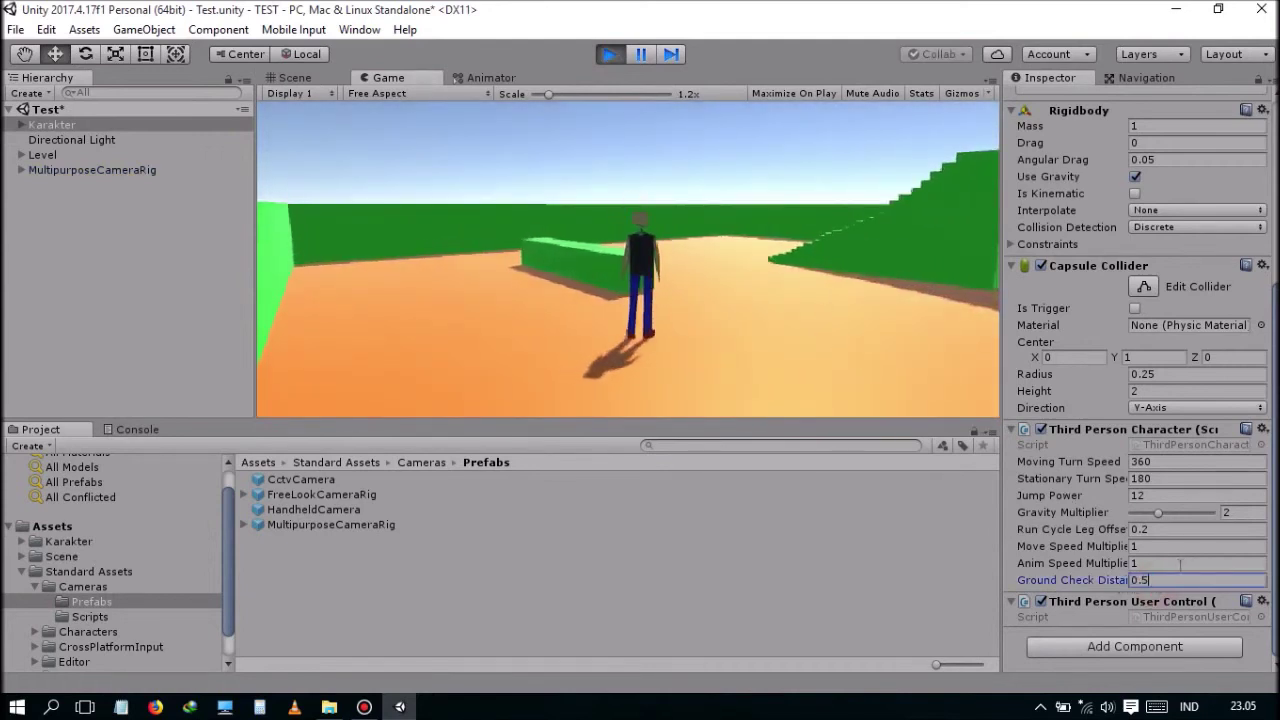
pyautogui.press('Return')
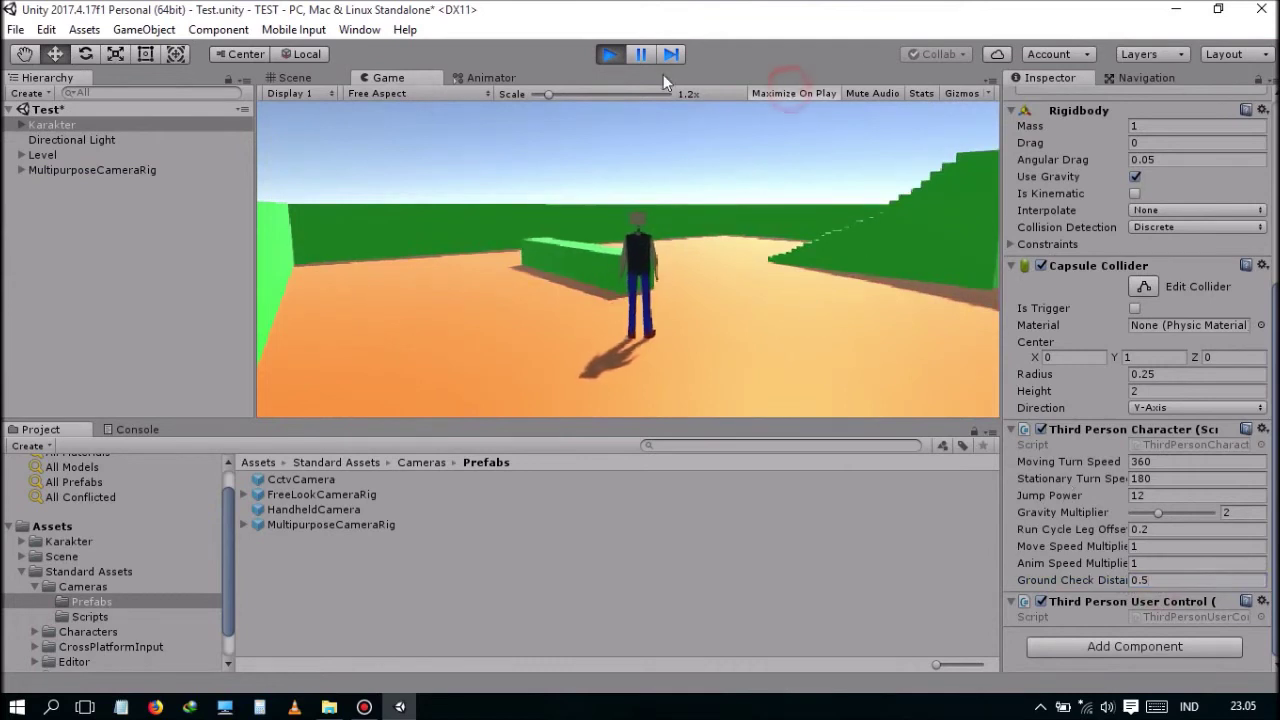
# Step: Maximize the Game view and set its scale to 1x
pyautogui.hotkey('shift', 'space')
pyautogui.click(729, 295)
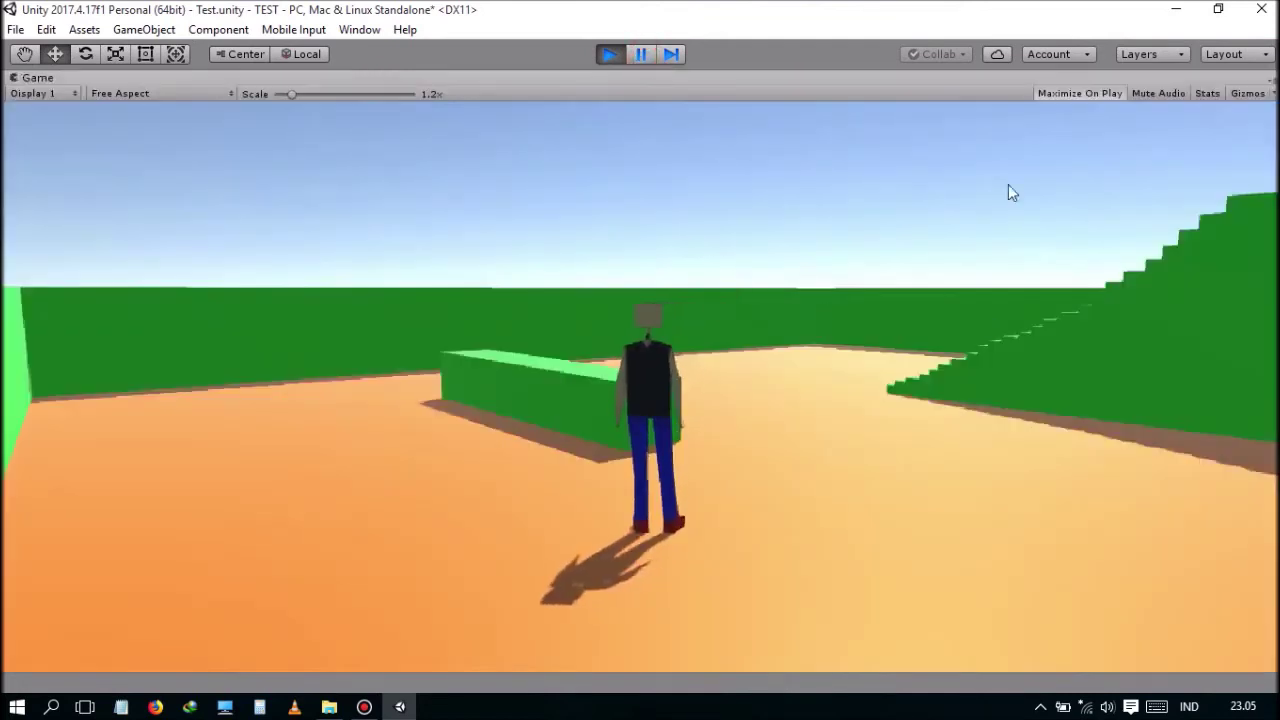
pyautogui.moveTo(289, 93); pyautogui.dragTo(253, 99)
pyautogui.click(801, 397)
# Step: Run and steer Karakter, jumping the green wall and running up the stairs
pyautogui.press('w')
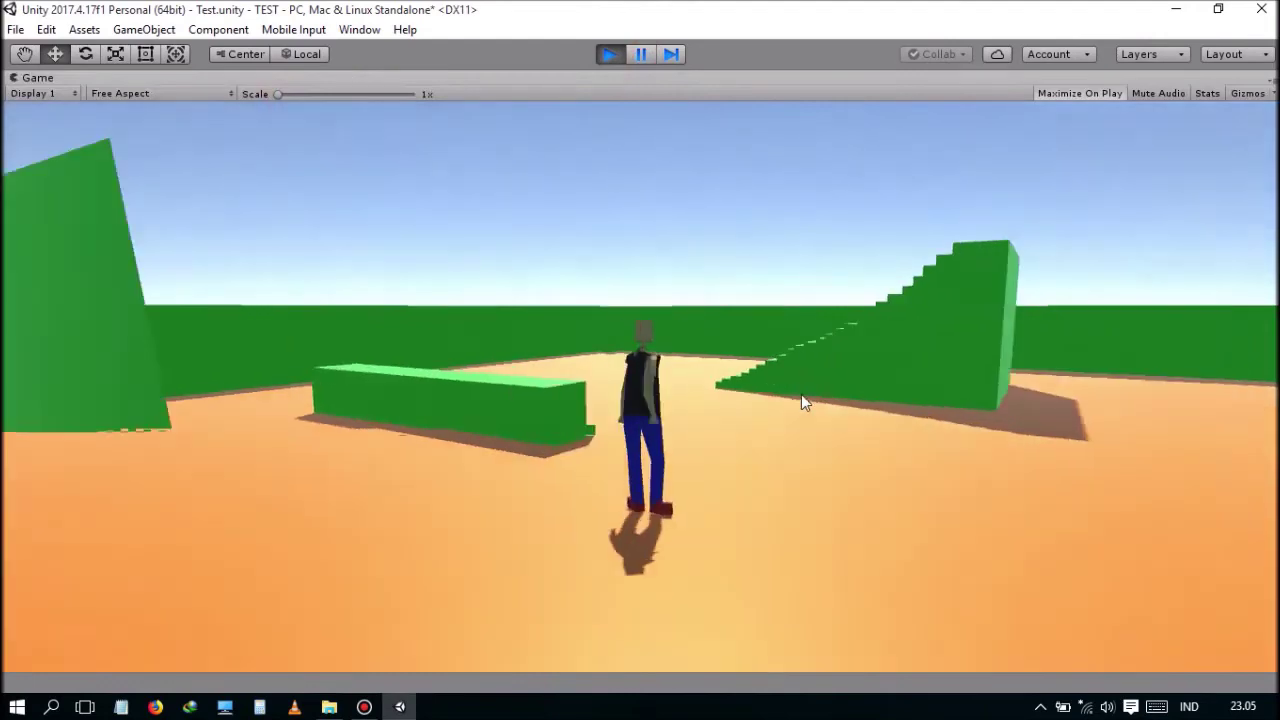
pyautogui.press('a')
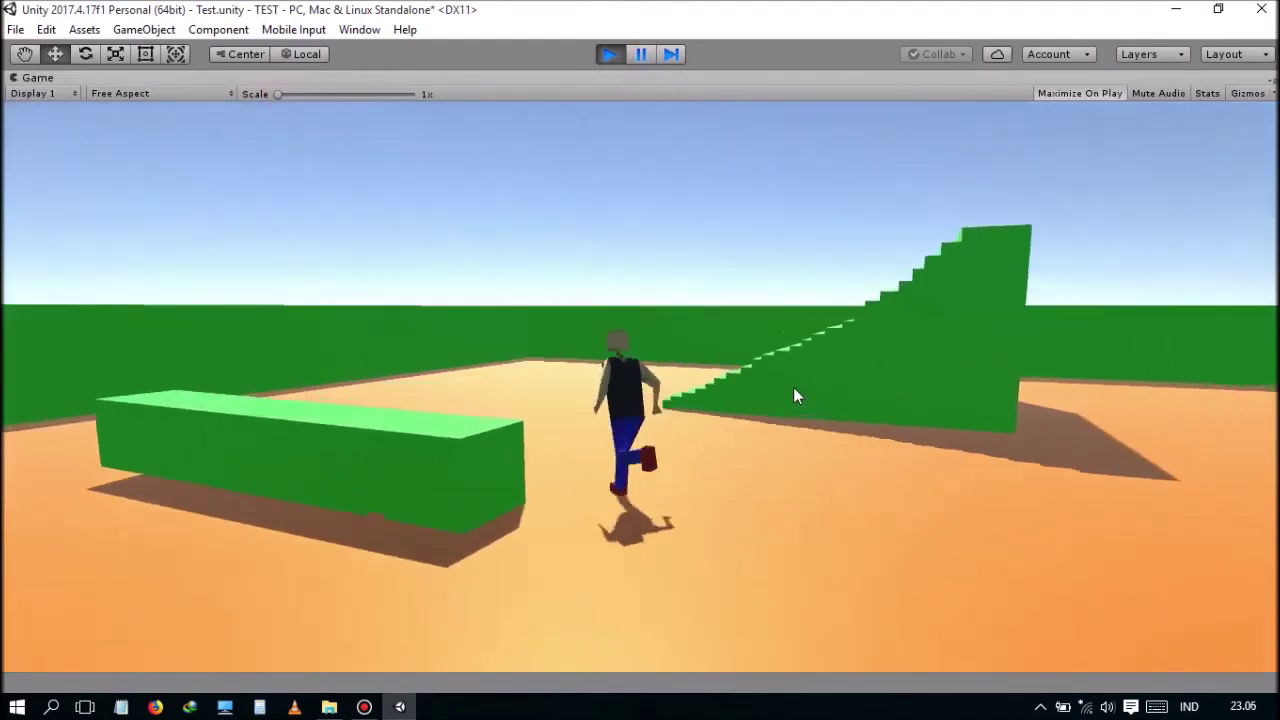
pyautogui.press('w')
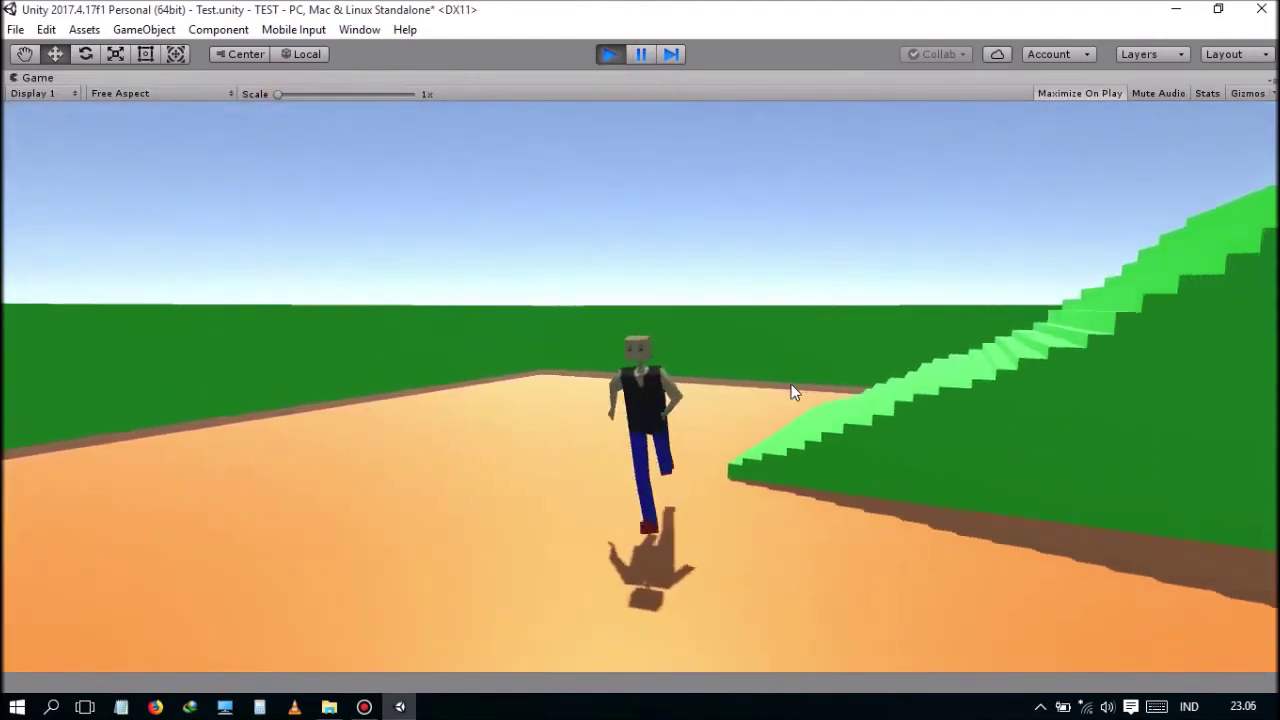
pyautogui.press('a')
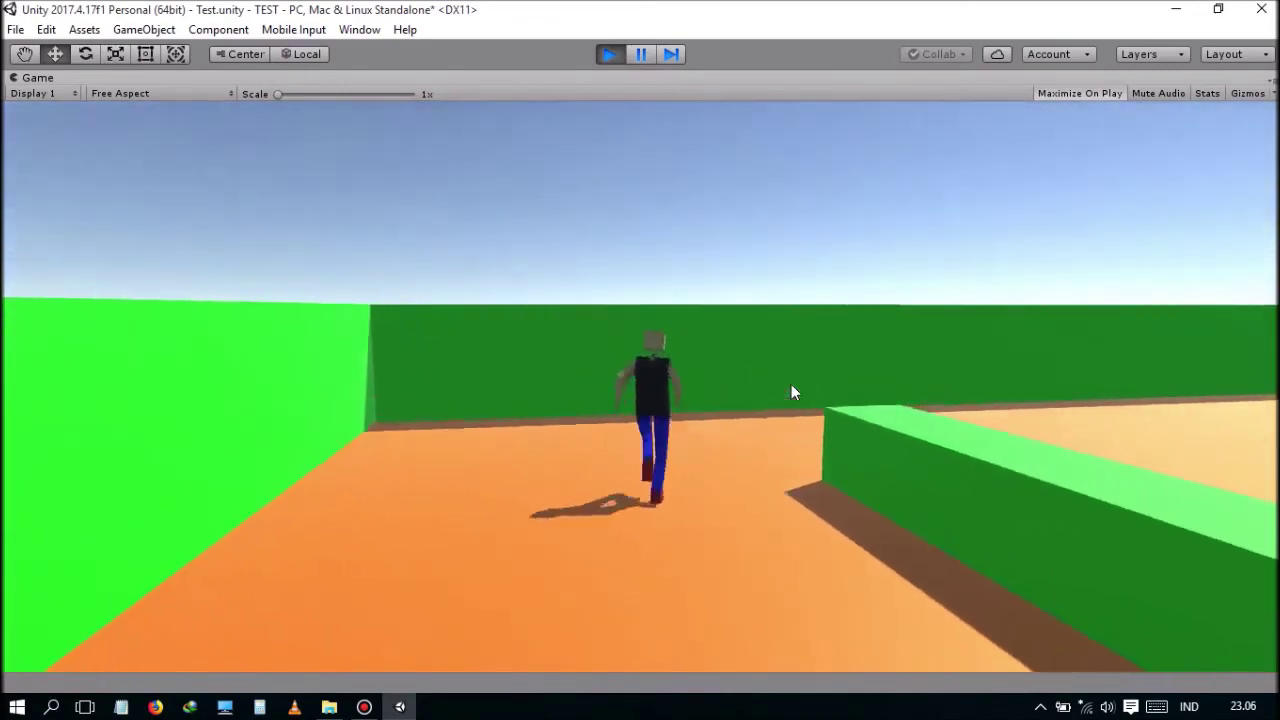
pyautogui.press('a')
pyautogui.press('space')
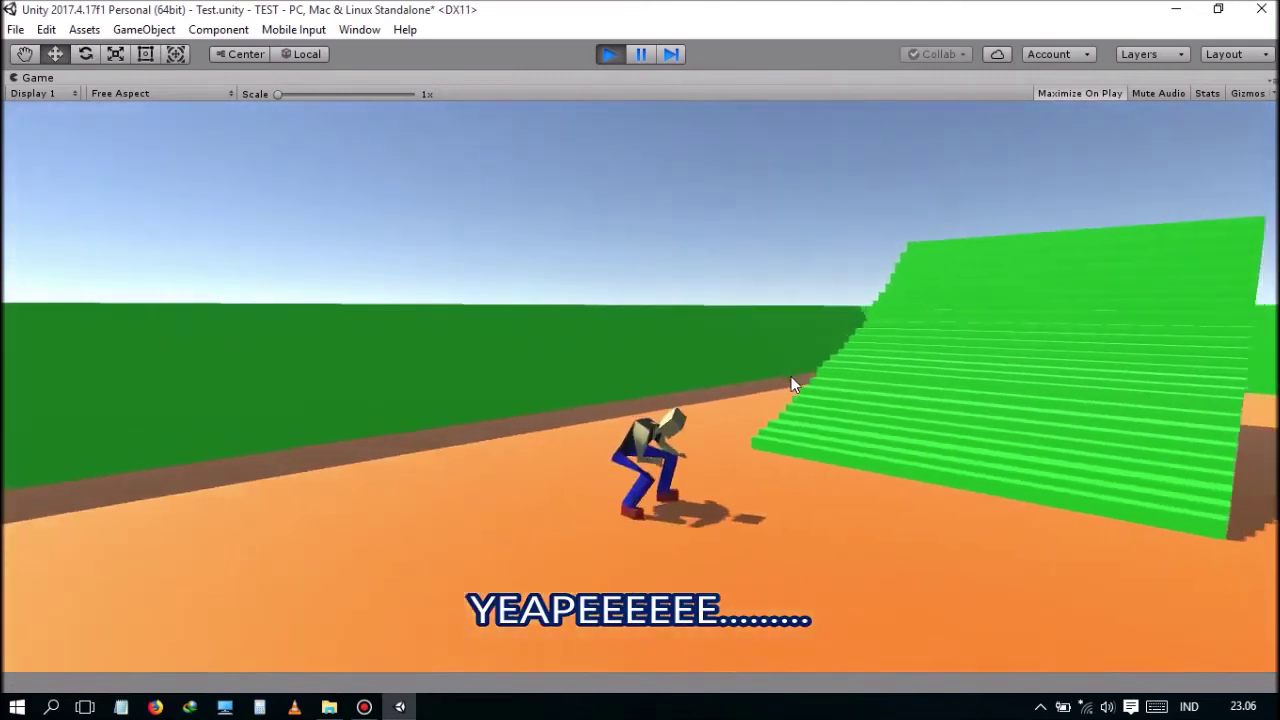
pyautogui.press('d')
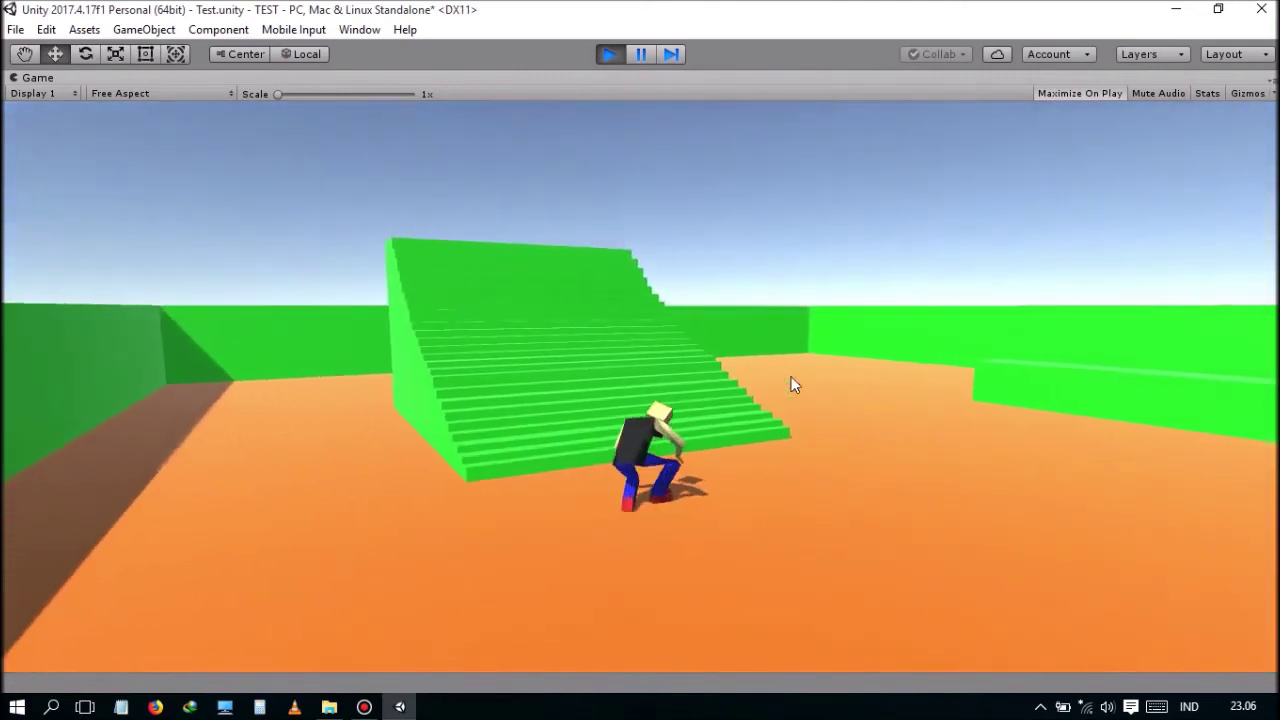
pyautogui.press('w')
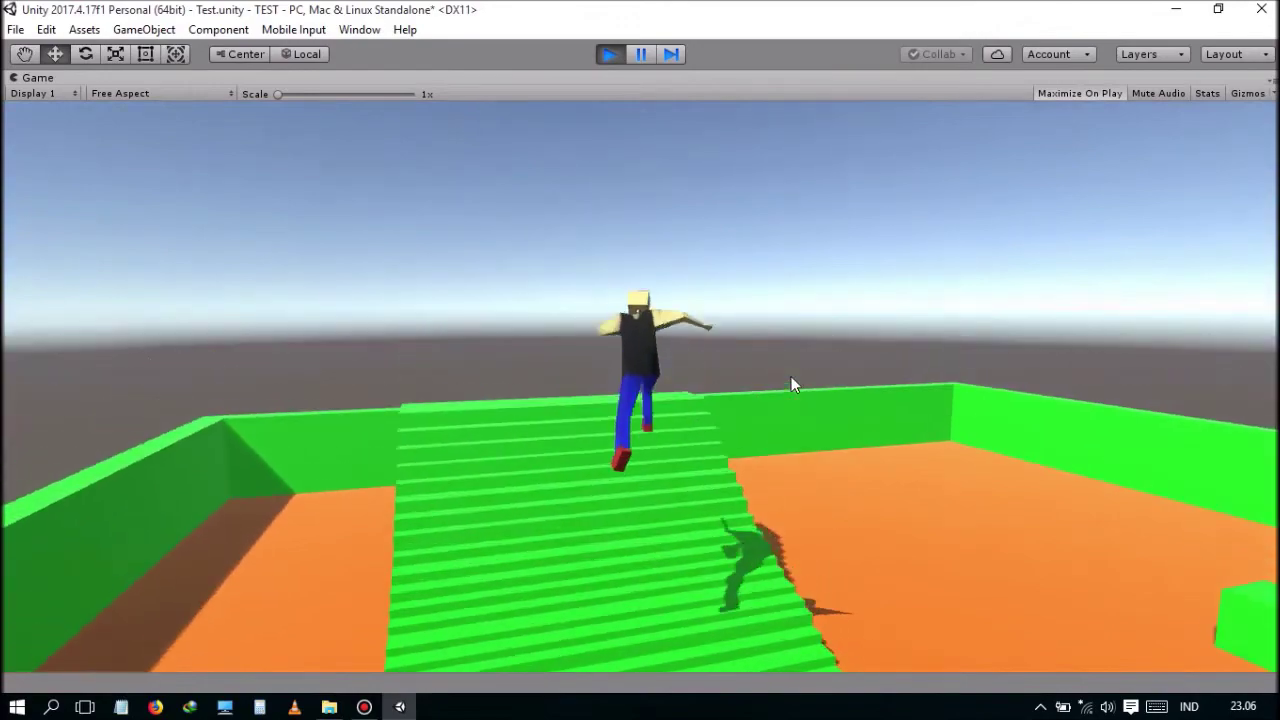
# Step: Bring Karakter down the stairs, along the wall, and jump over the green block
pyautogui.press('s')
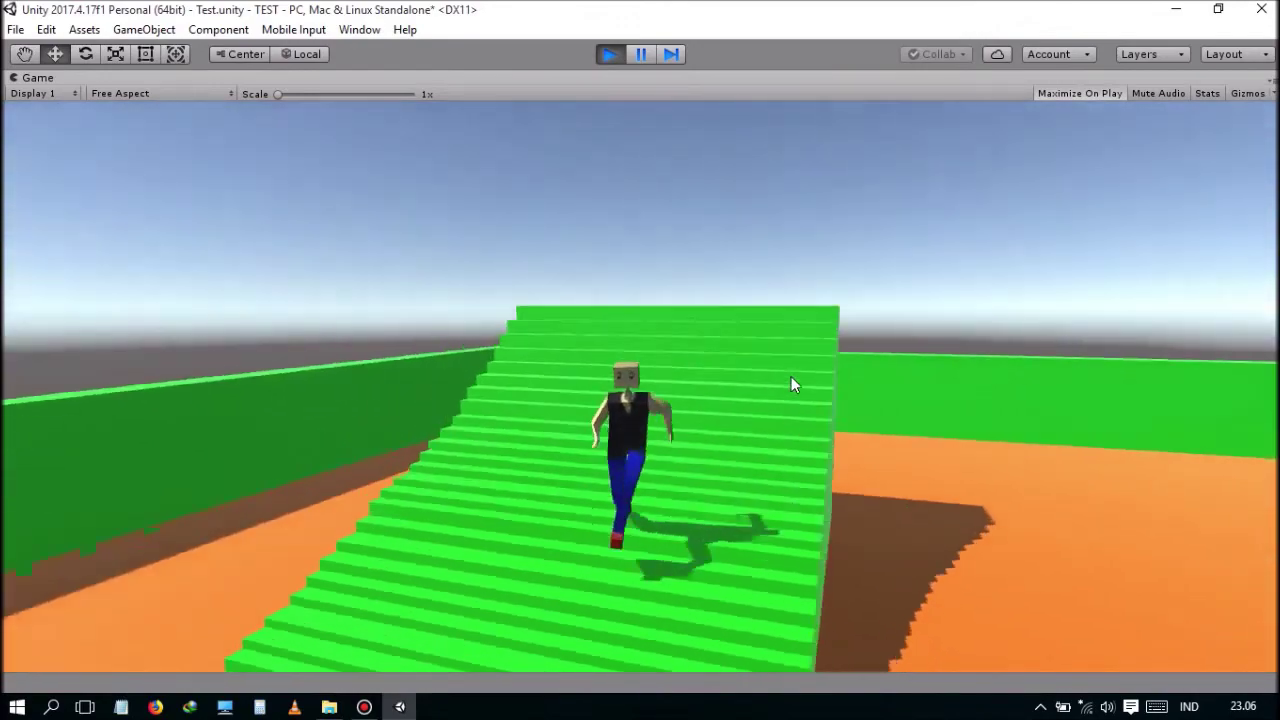
pyautogui.press('a')
pyautogui.press('space')
pyautogui.press('w')
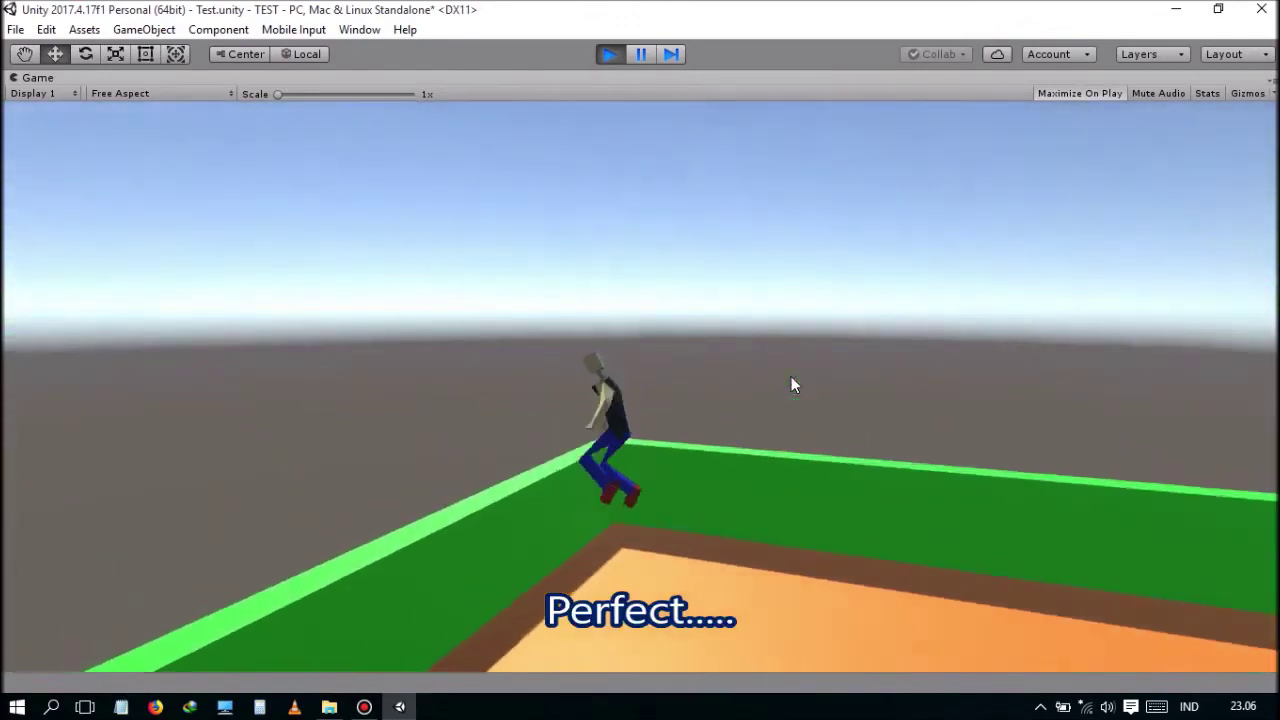
pyautogui.press('a')
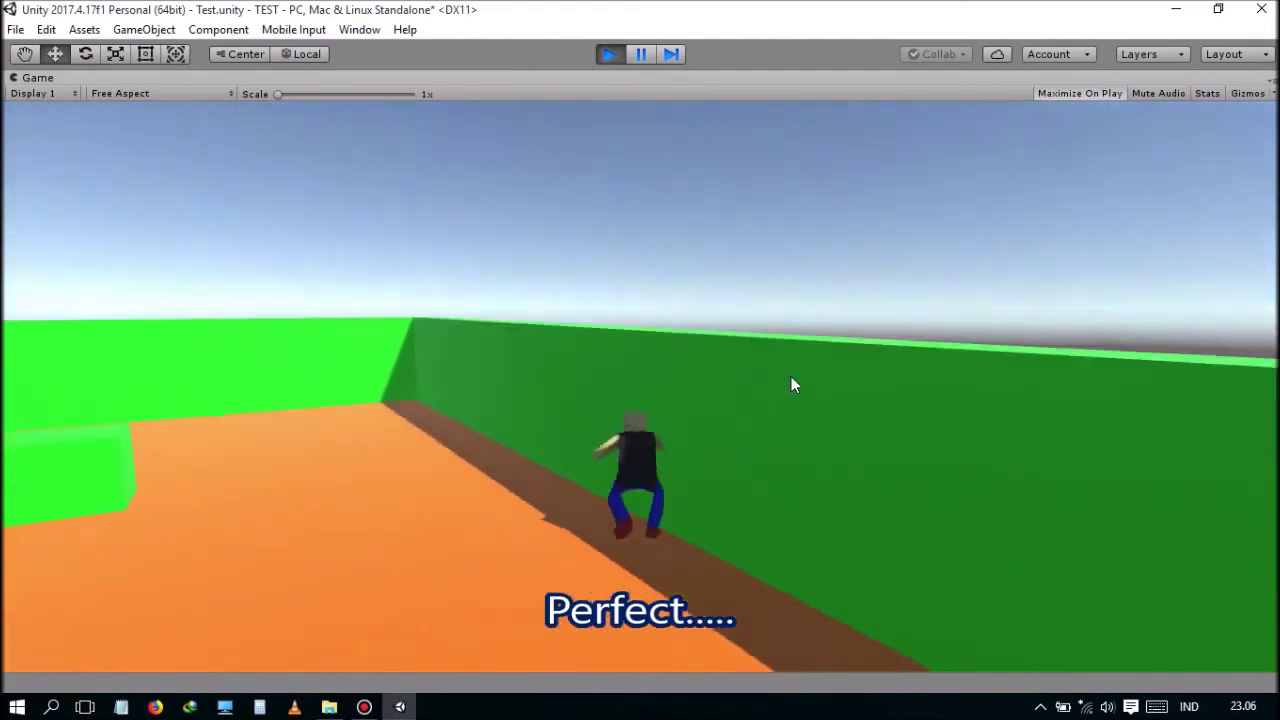
pyautogui.press('w')
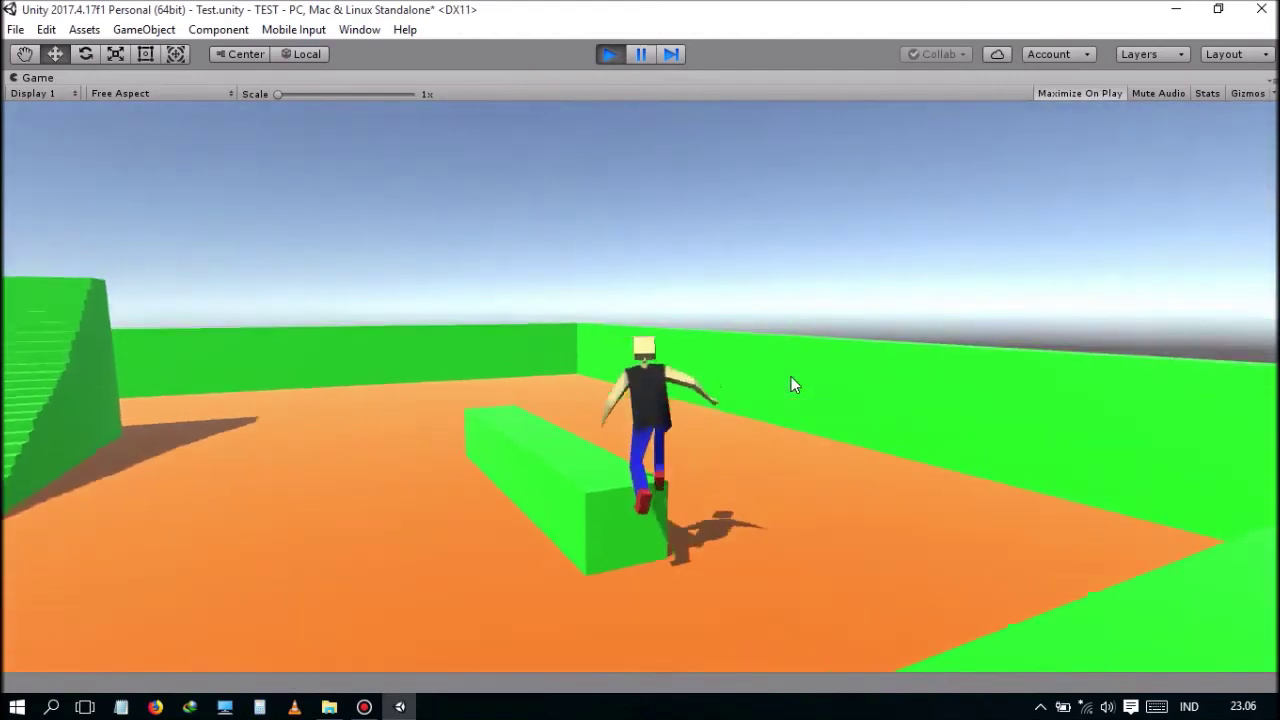
pyautogui.press('space')
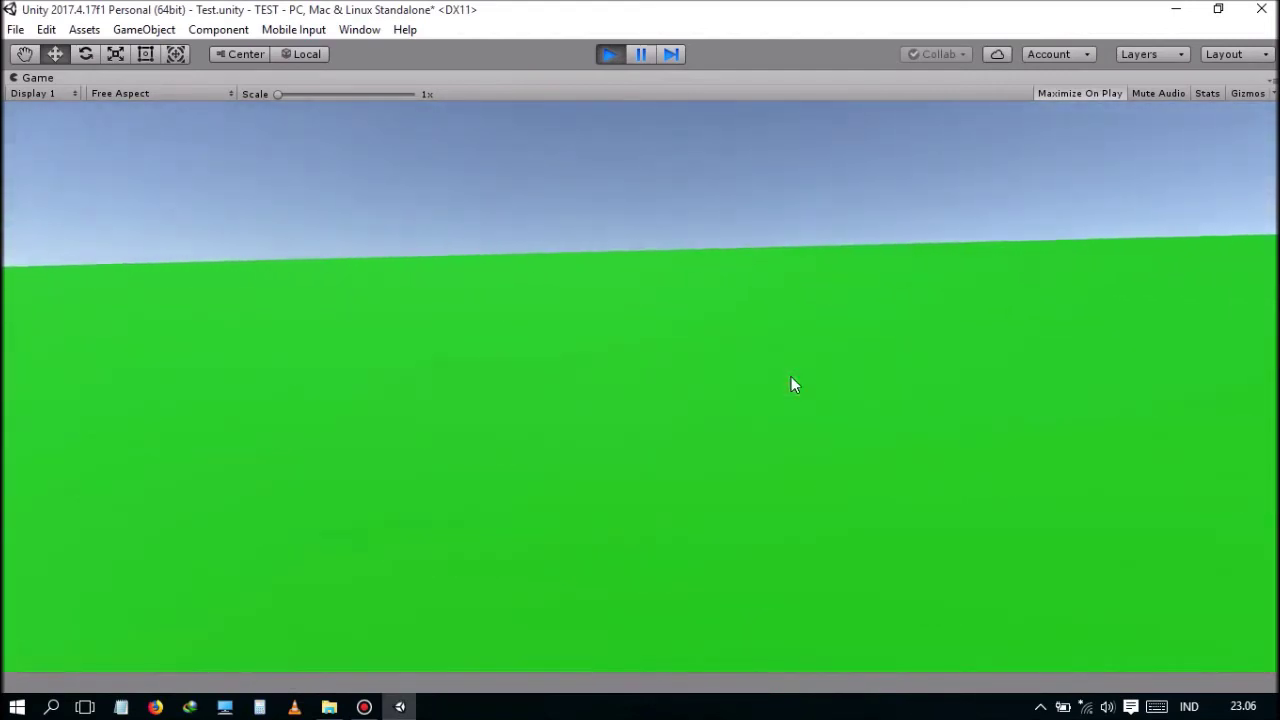
pyautogui.press('s')
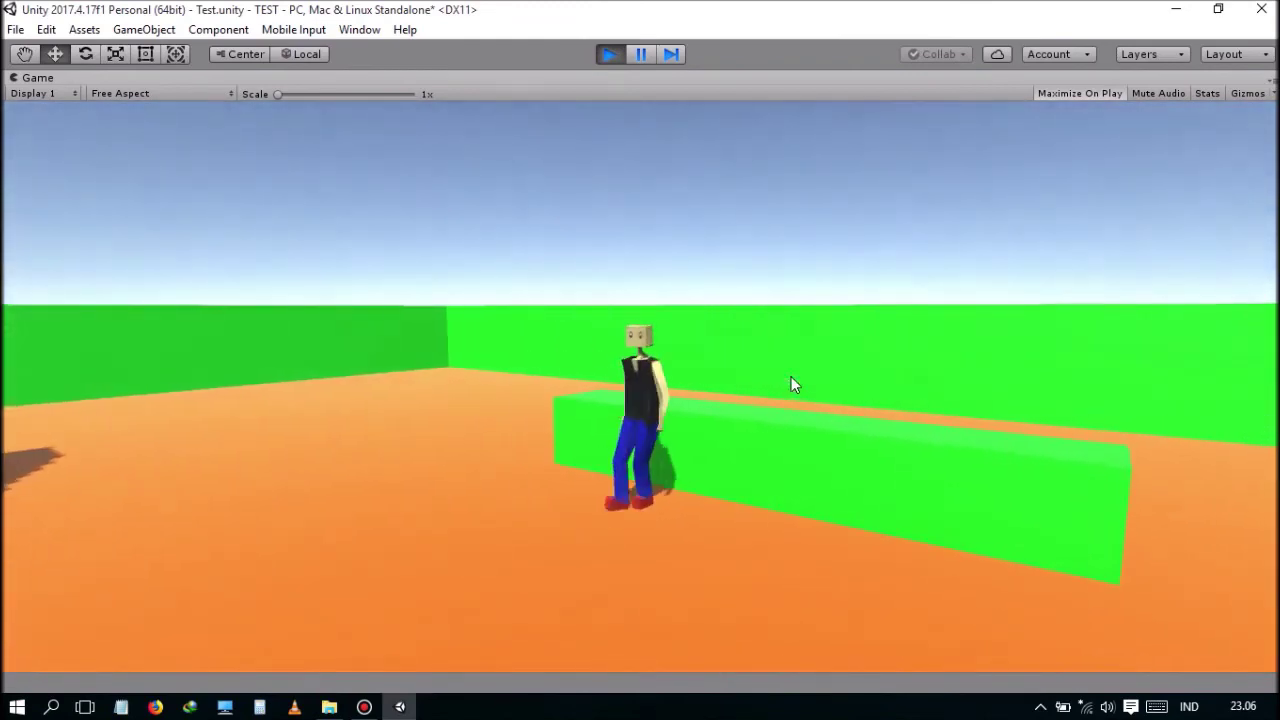
pyautogui.press('s')
pyautogui.press('space')
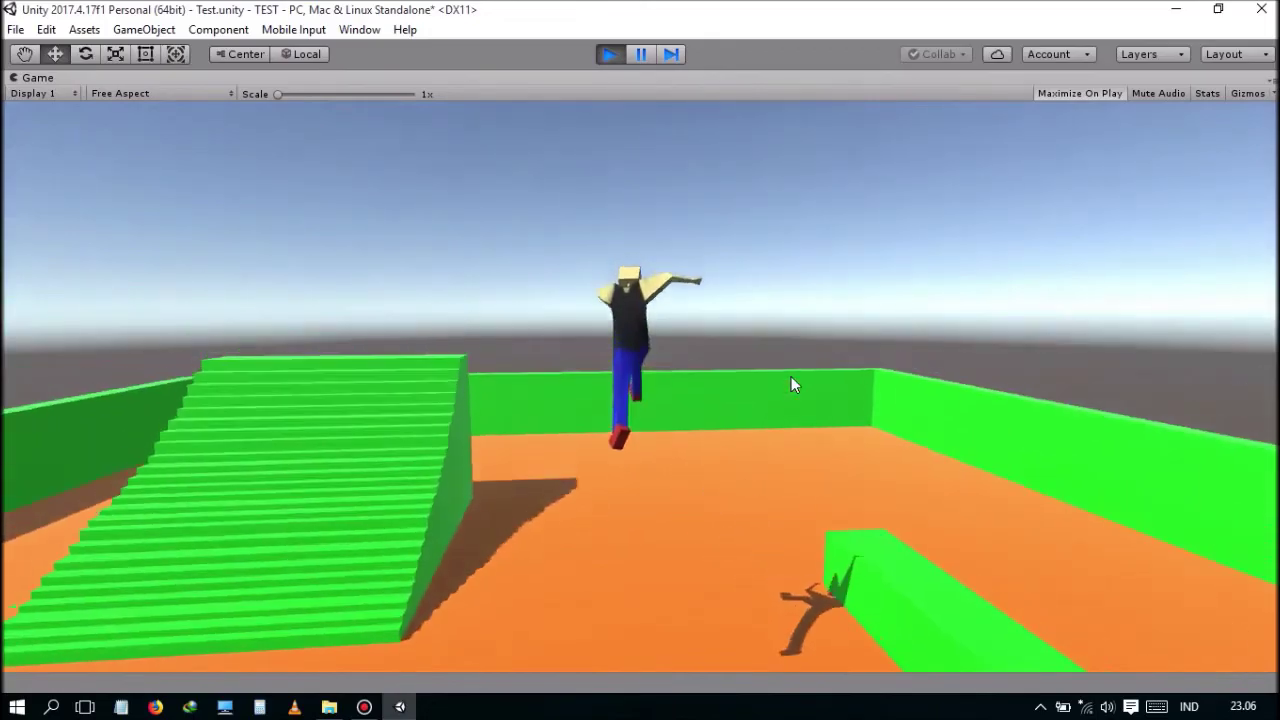